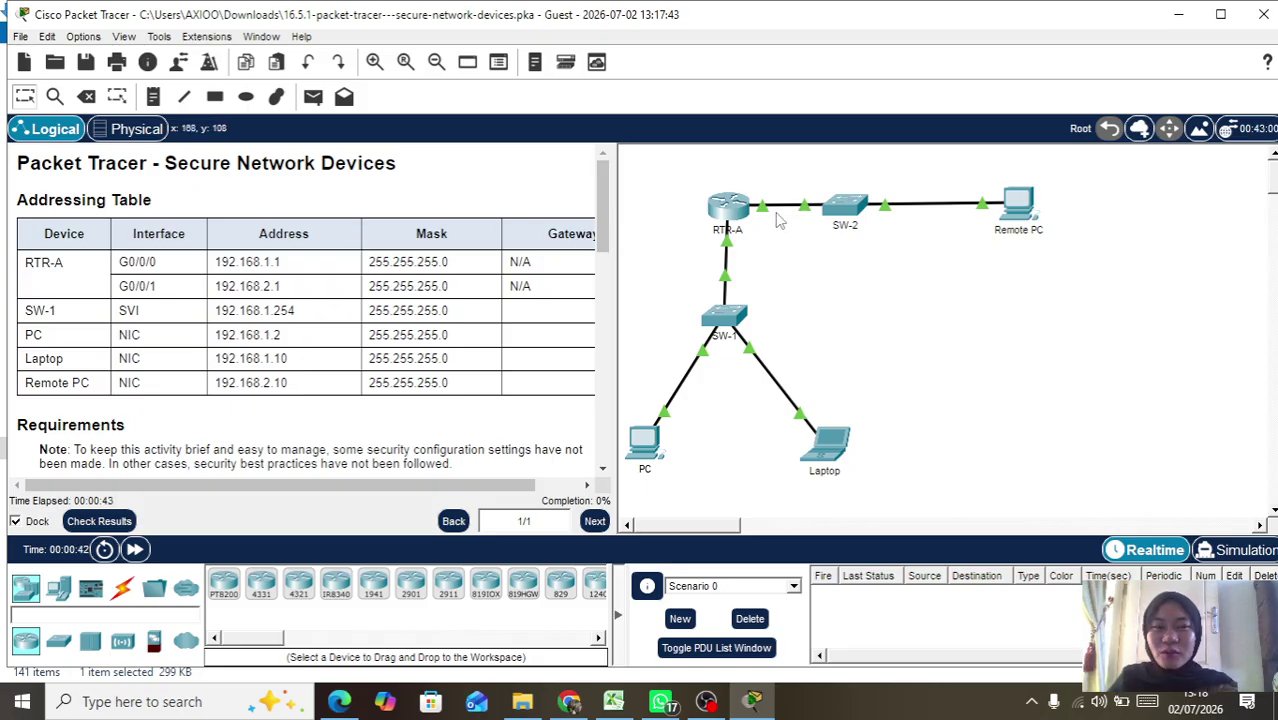
# Step: Check the activity's completion score and individual assessment items, then close the results
pyautogui.scroll(-3, 264, 340)
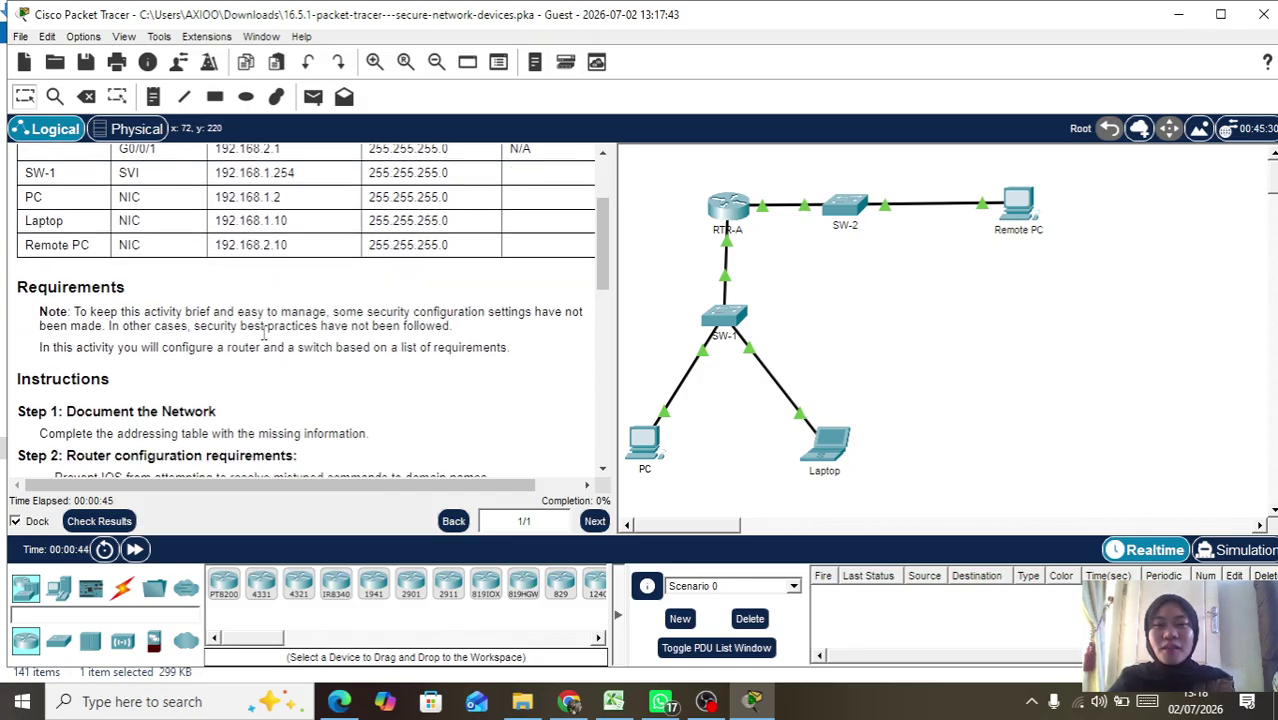
pyautogui.scroll(-4, 264, 340)
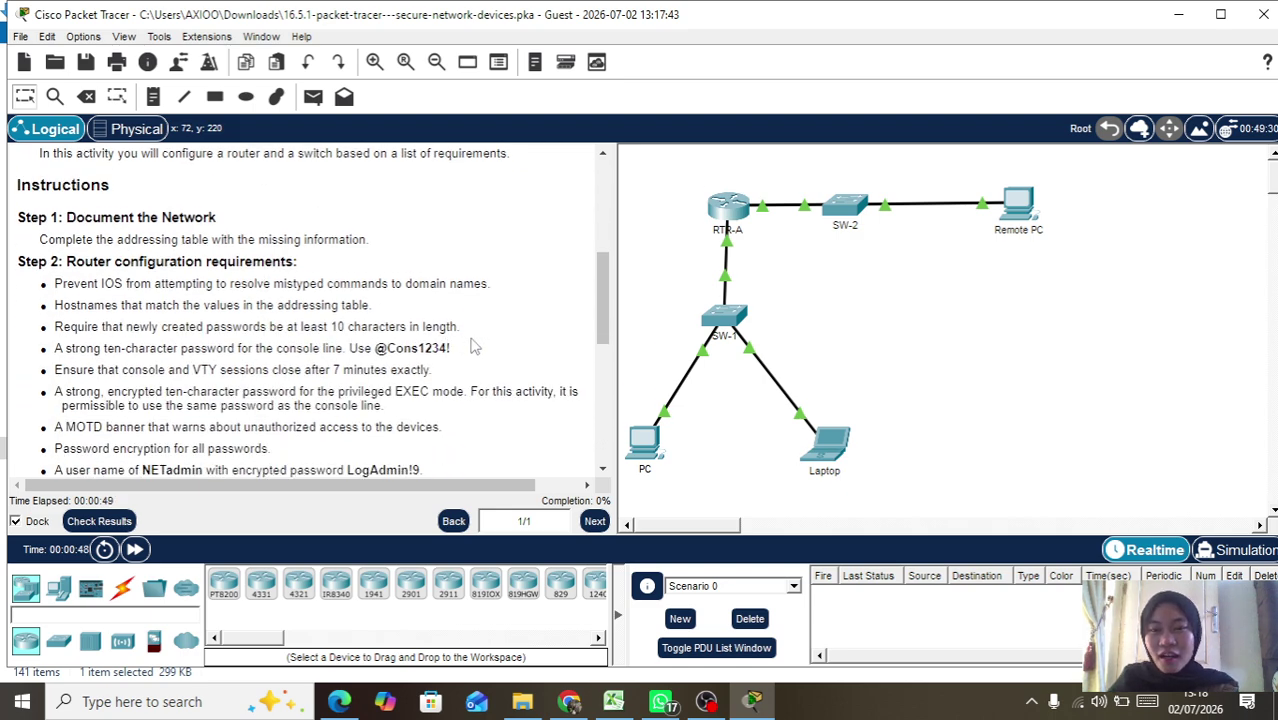
pyautogui.scroll(-2, 468, 345)
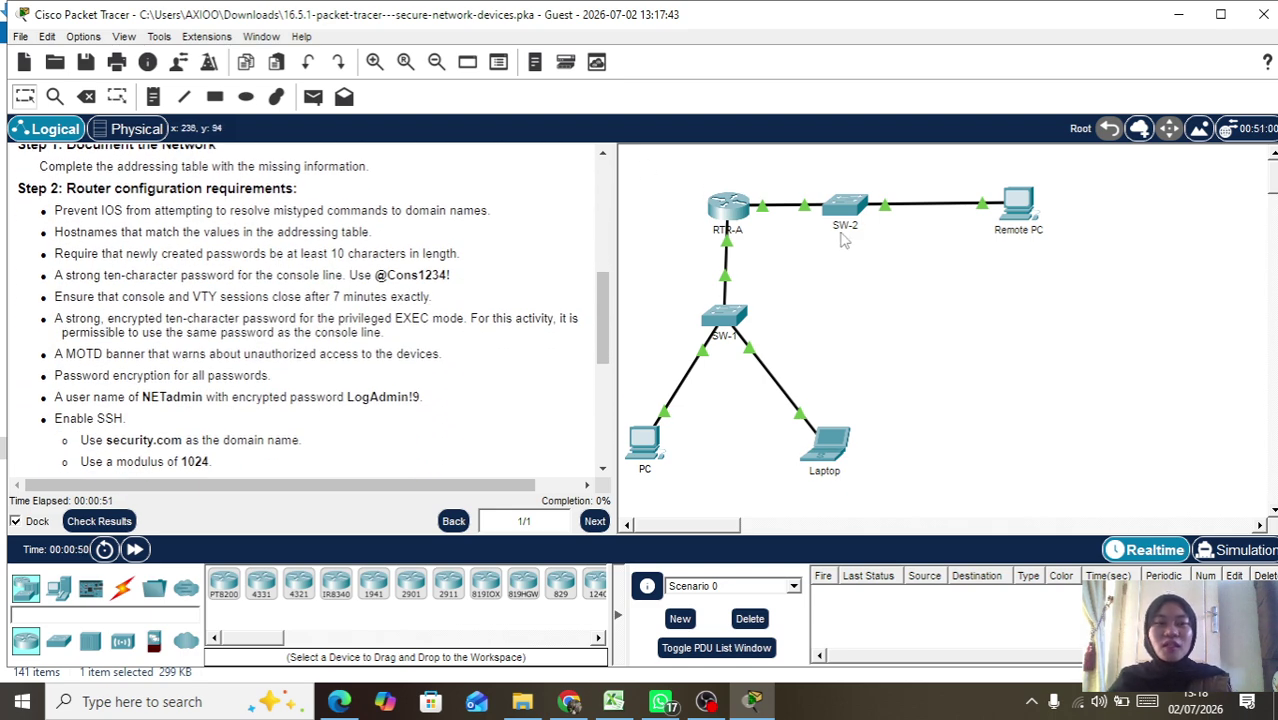
pyautogui.scroll(-2, 190, 345)
pyautogui.scroll(-4, 190, 345)
pyautogui.scroll(6, 190, 345)
pyautogui.scroll(-8, 190, 345)
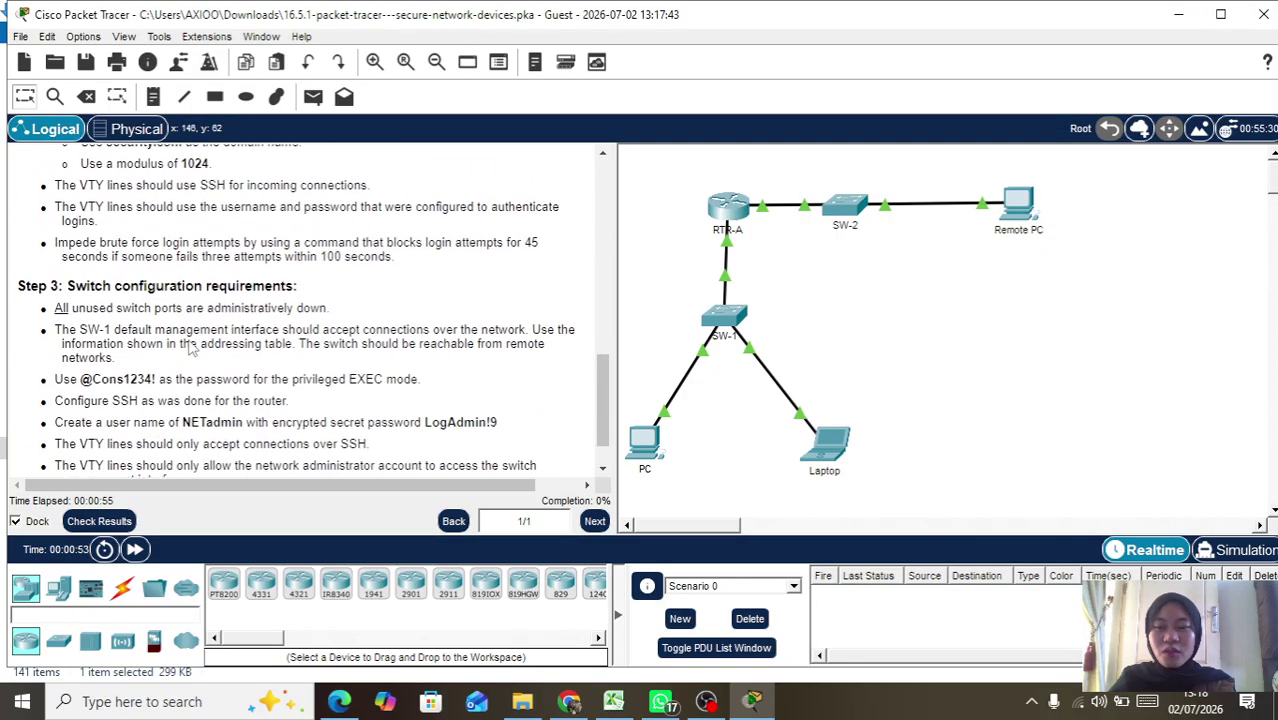
pyautogui.scroll(-1, 190, 345)
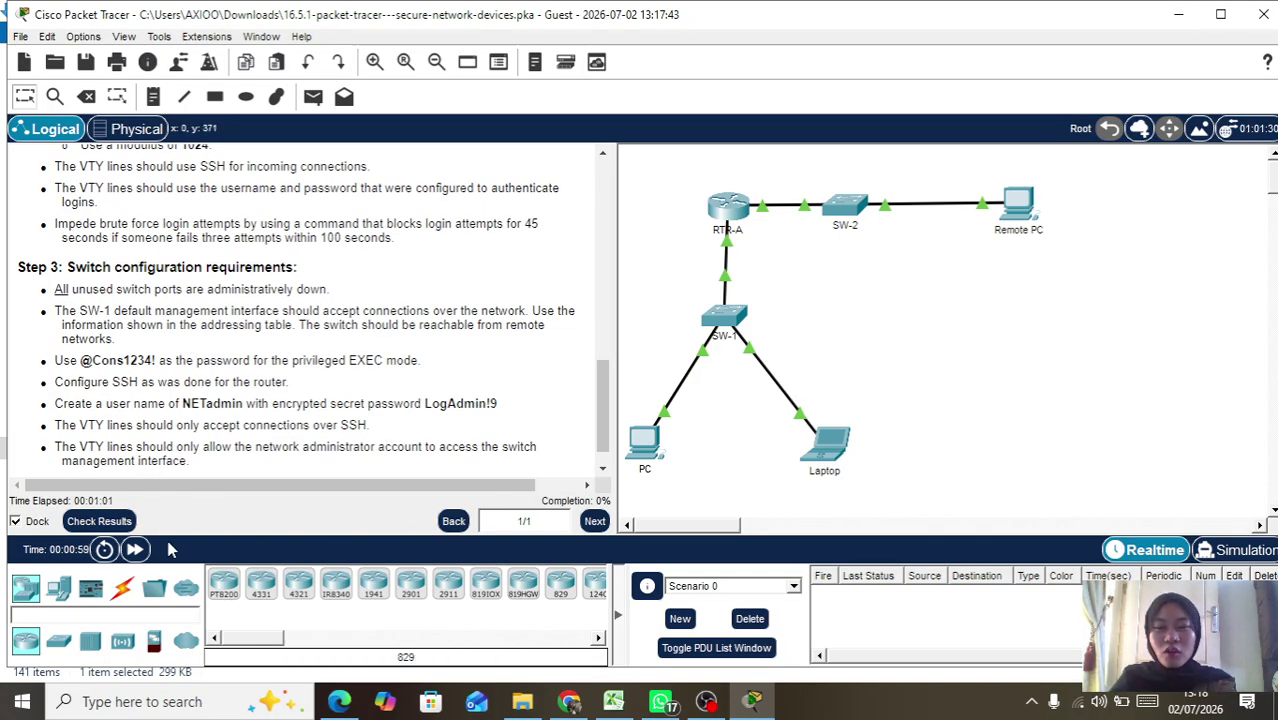
pyautogui.click(99, 521)
pyautogui.click(171, 137)
pyautogui.scroll(-10, 220, 380)
pyautogui.scroll(-10, 221, 400)
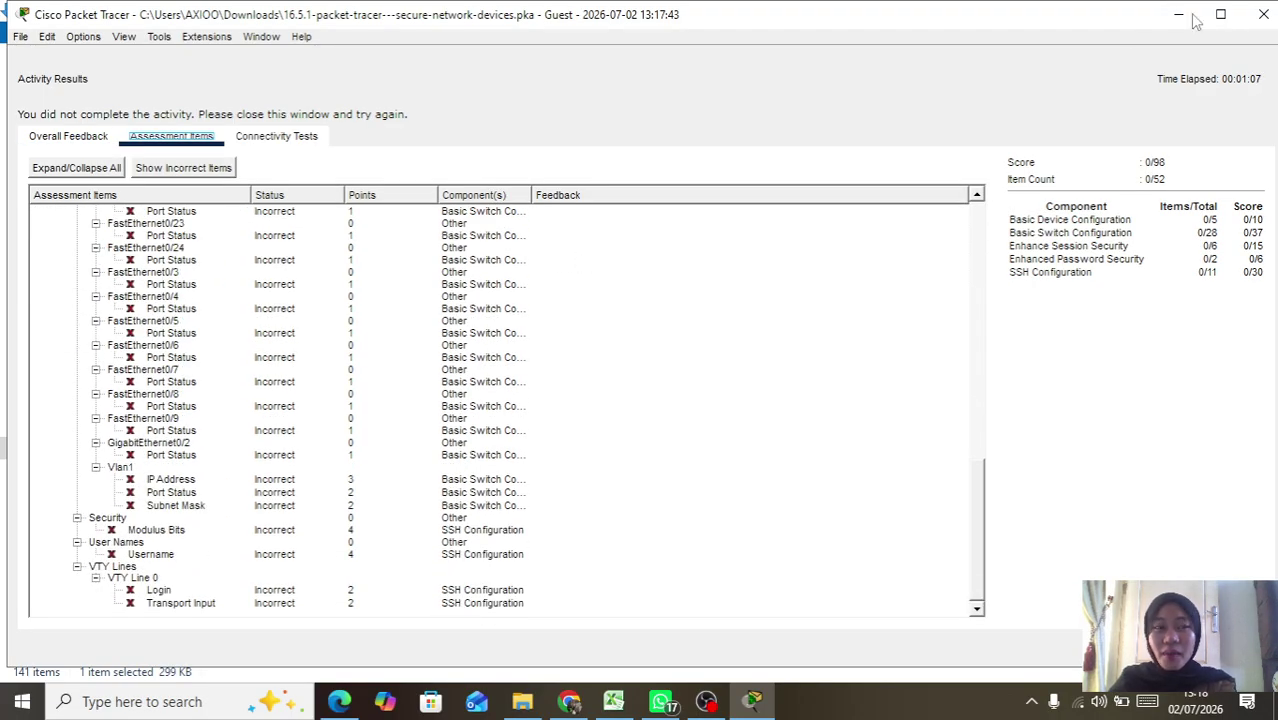
pyautogui.click(1263, 14)
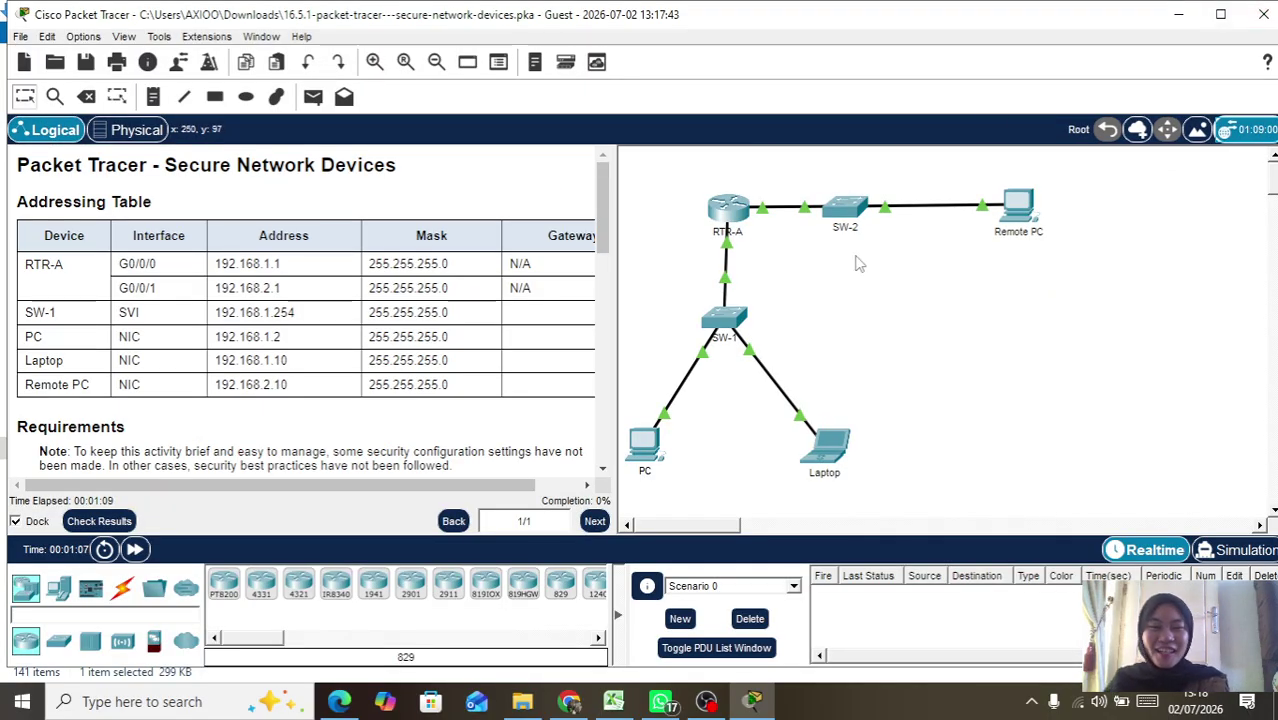
# Step: Open RTR-A's CLI and enter privileged EXEC and global configuration mode
pyautogui.scroll(-6, 448, 320)
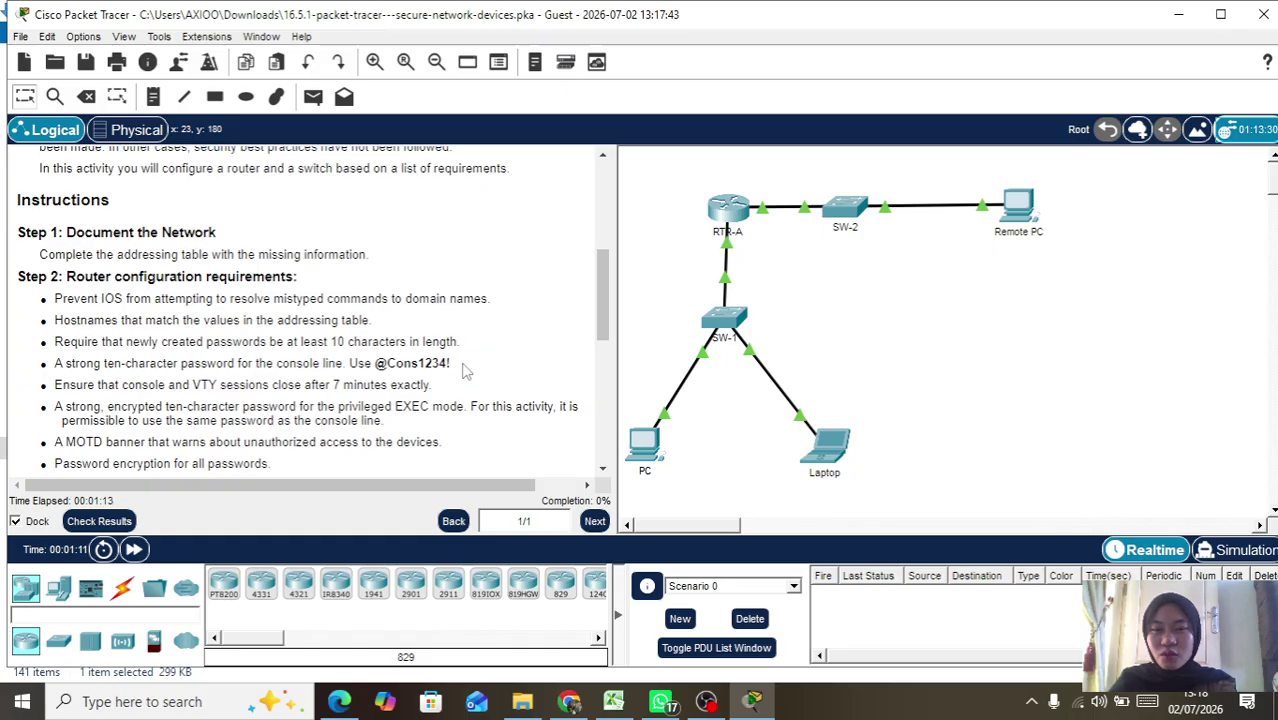
pyautogui.scroll(-2, 470, 330)
pyautogui.click(716, 226)
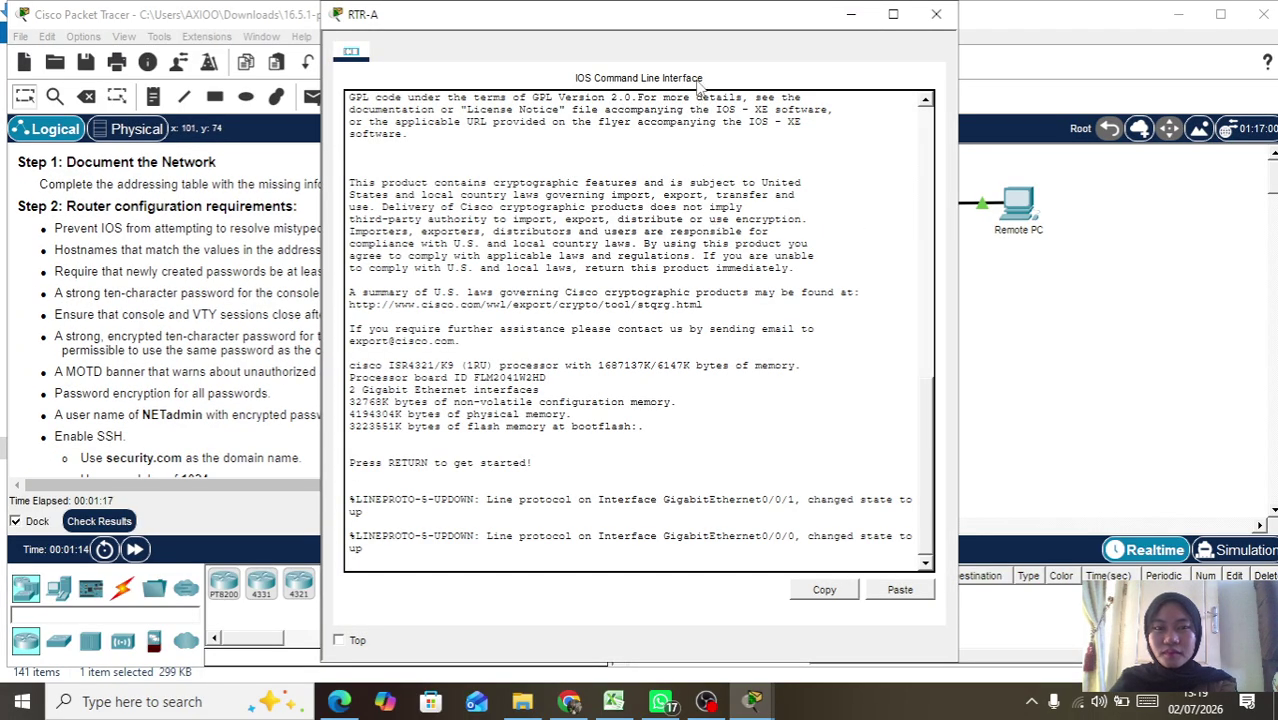
pyautogui.moveTo(689, 34); pyautogui.dragTo(829, 47)
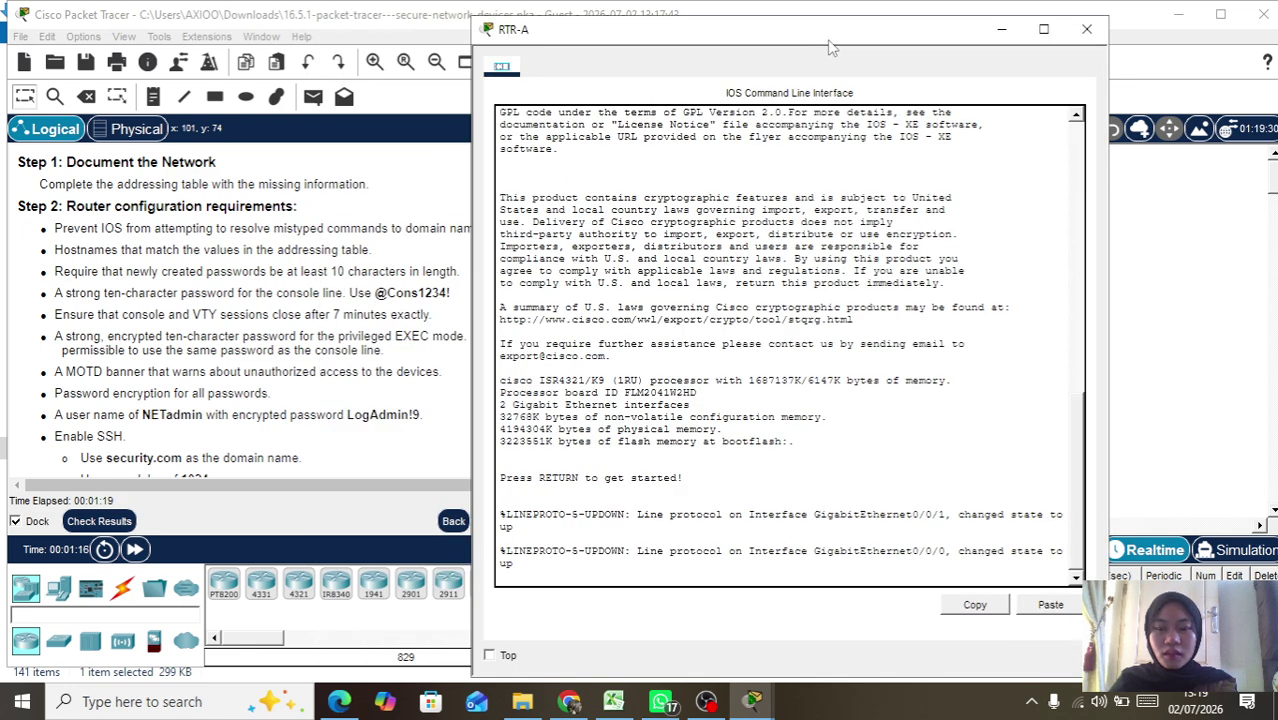
pyautogui.click(707, 579)
pyautogui.press('Return')
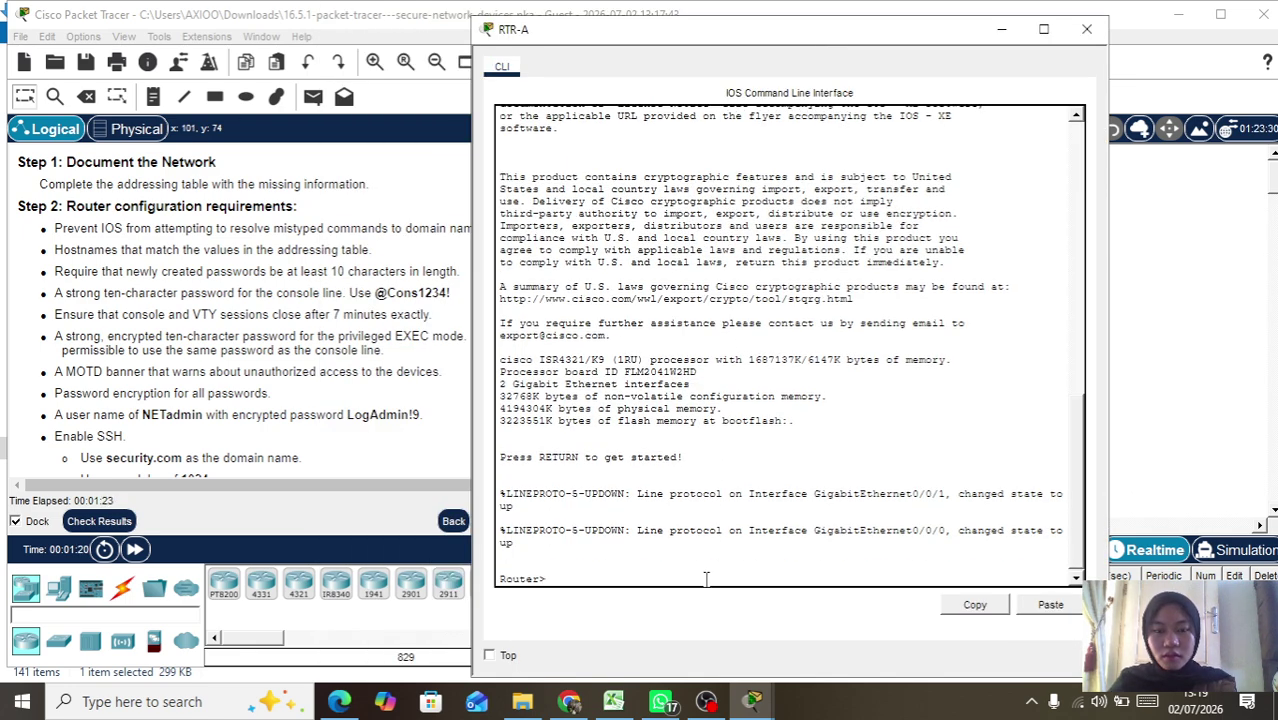
pyautogui.write('ena')
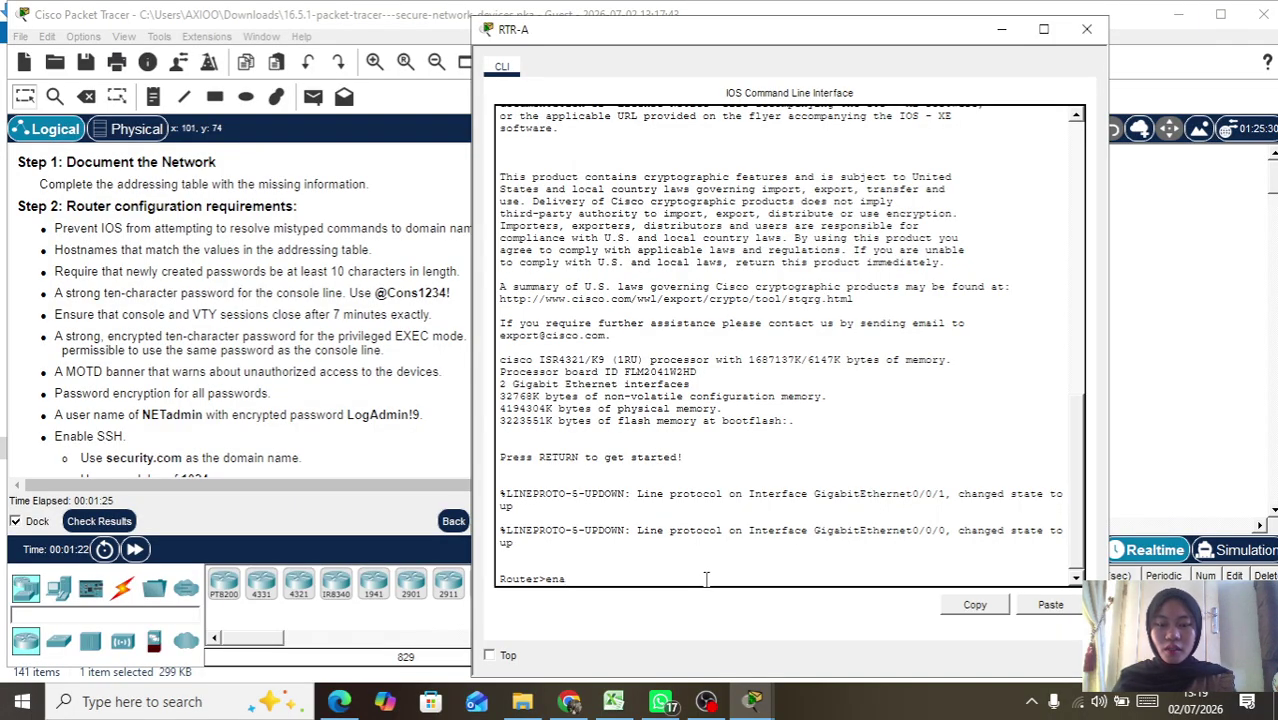
pyautogui.press('Return')
pyautogui.write('conf ')
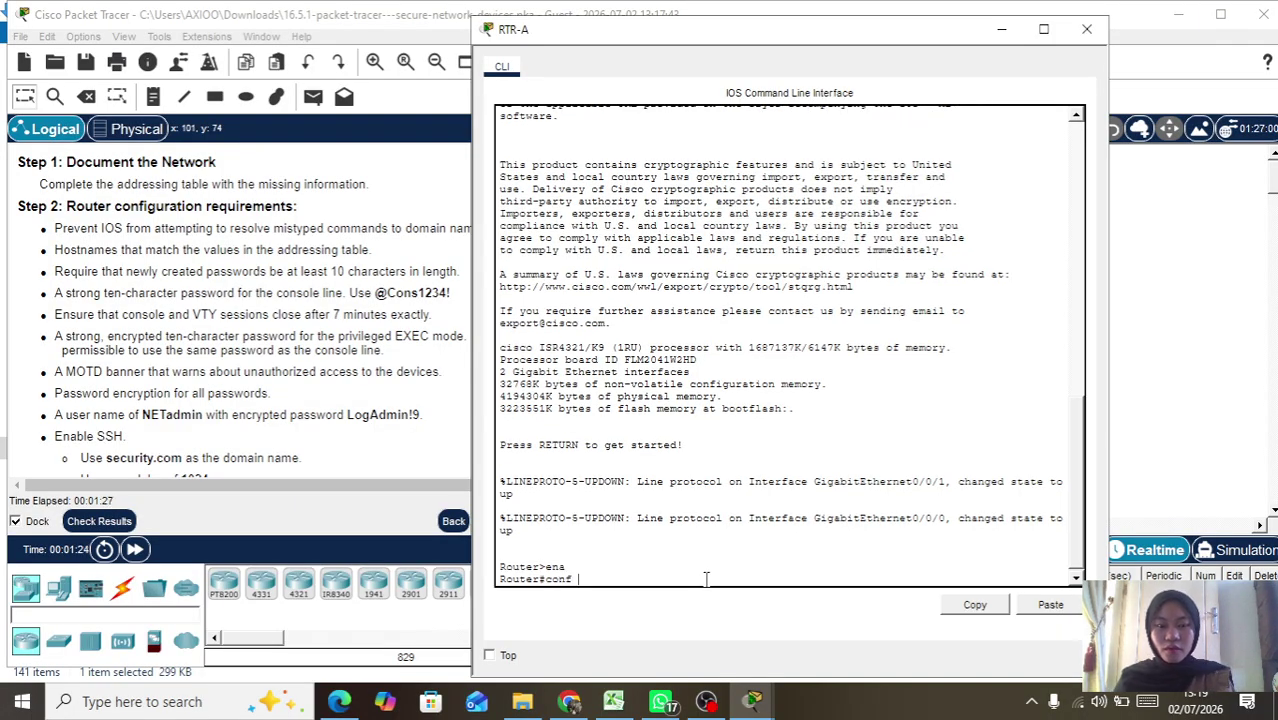
pyautogui.write('t')
pyautogui.press('Return')
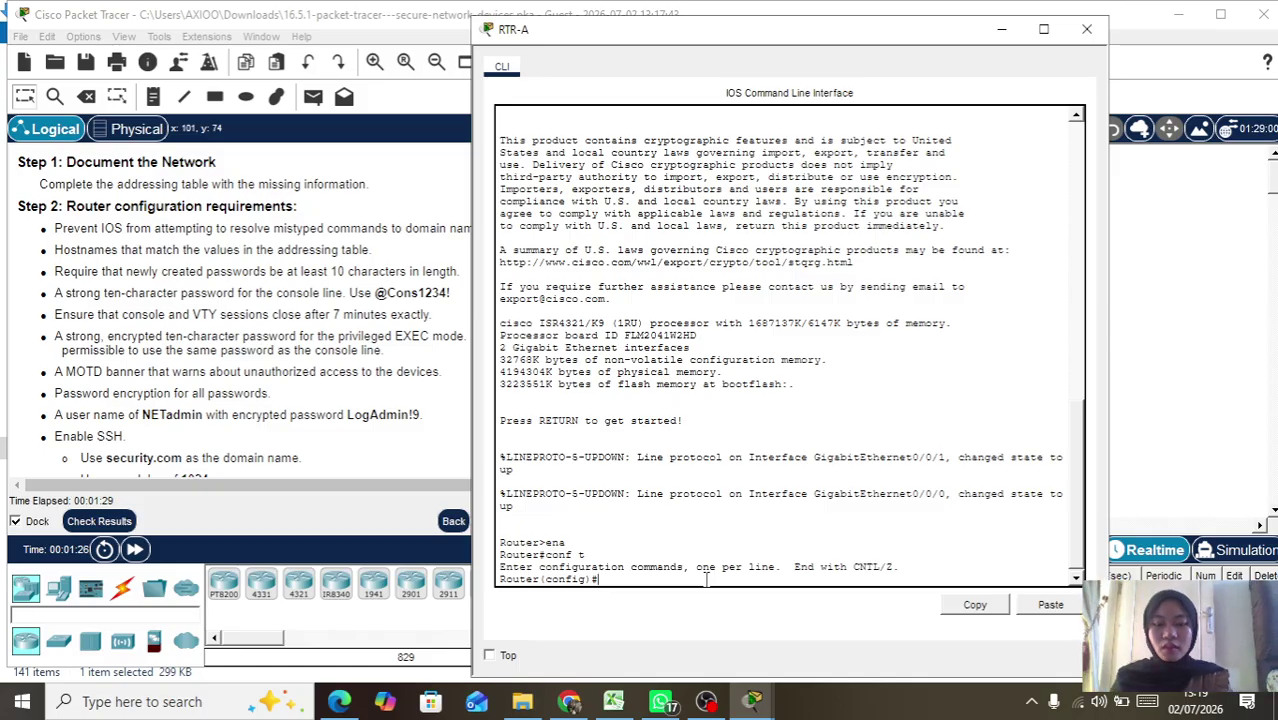
# Step: Disable DNS lookup with no ip domain-lookup
pyautogui.write('no ')
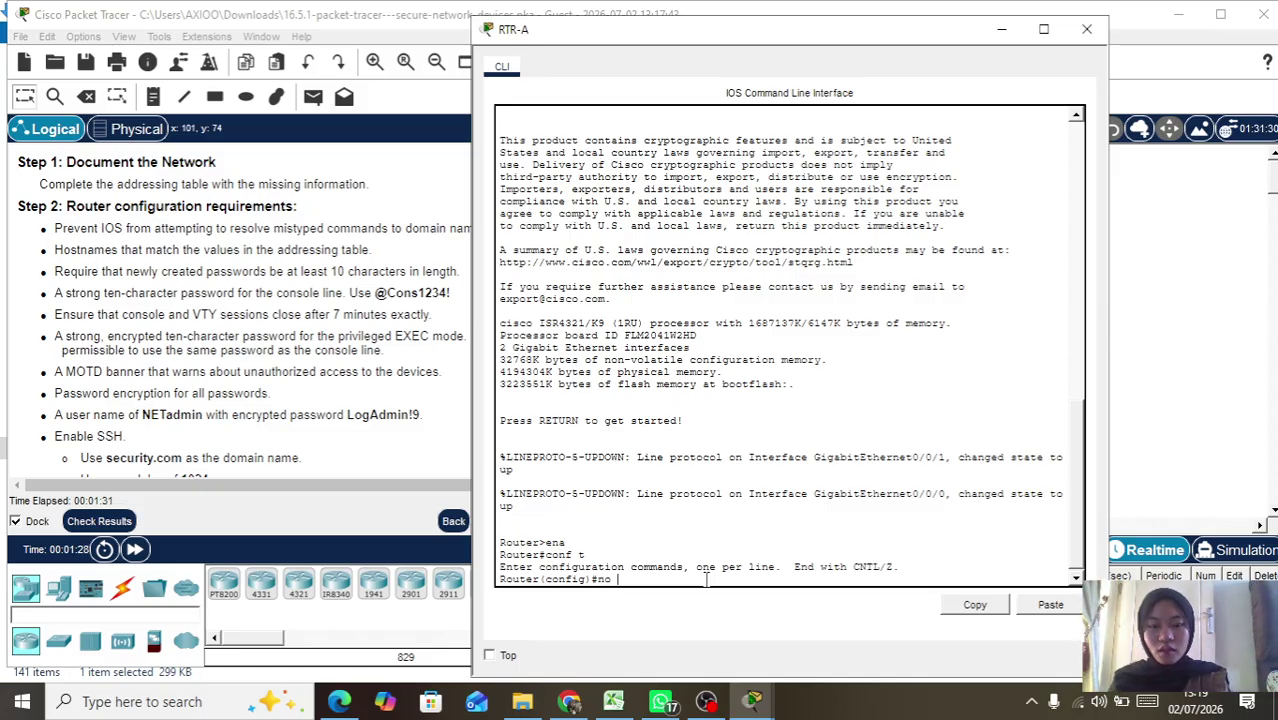
pyautogui.write('ip domain-loo')
pyautogui.press('Tab')
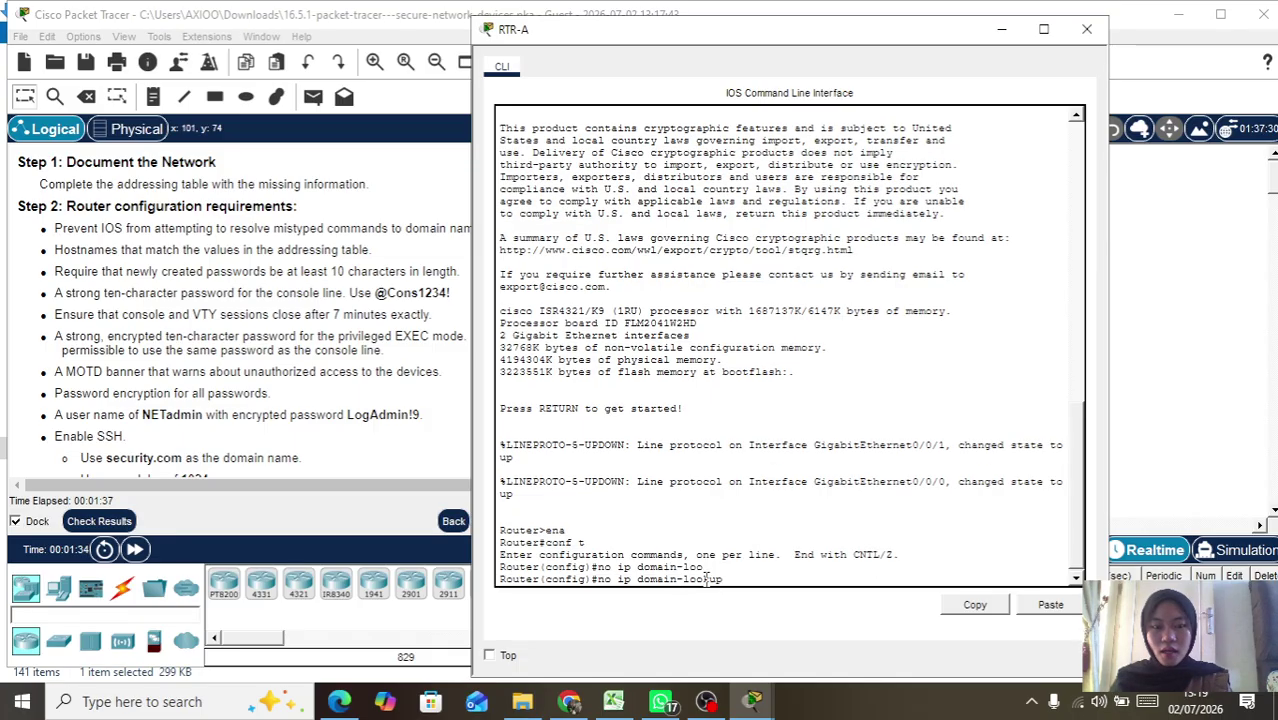
pyautogui.press('Return')
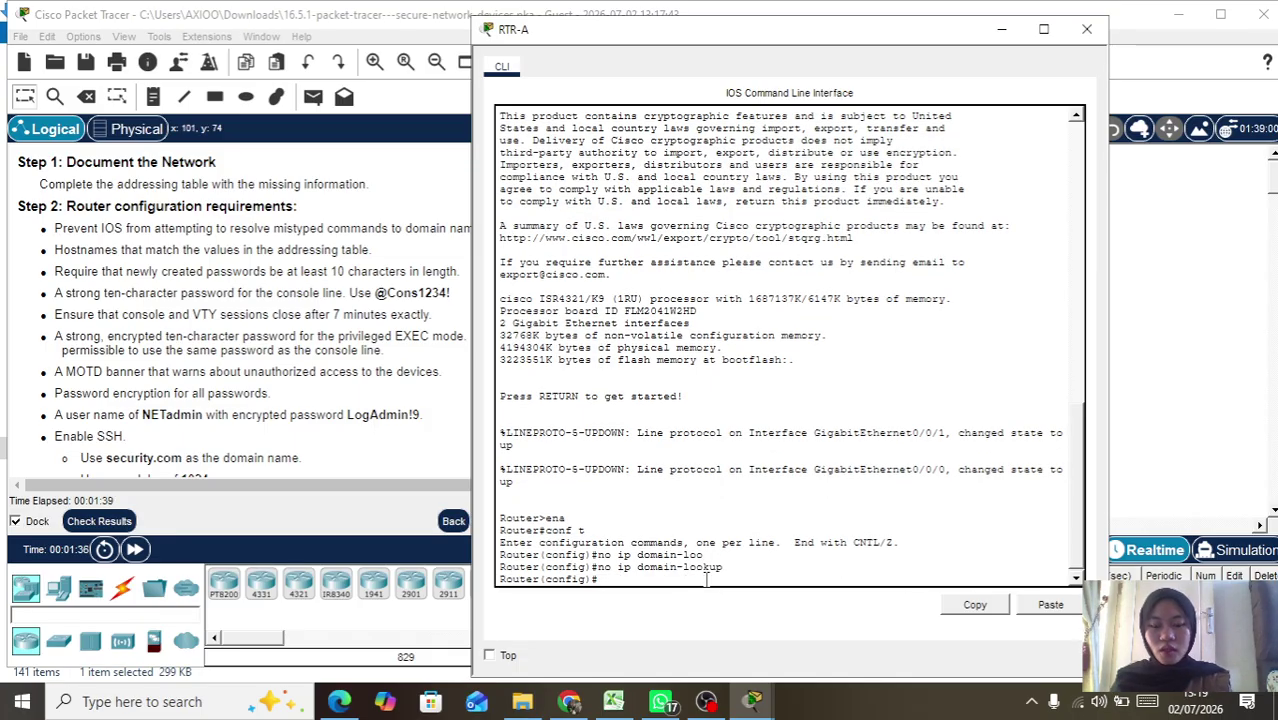
# Step: Set the router hostname to RTR-A
pyautogui.write('ho')
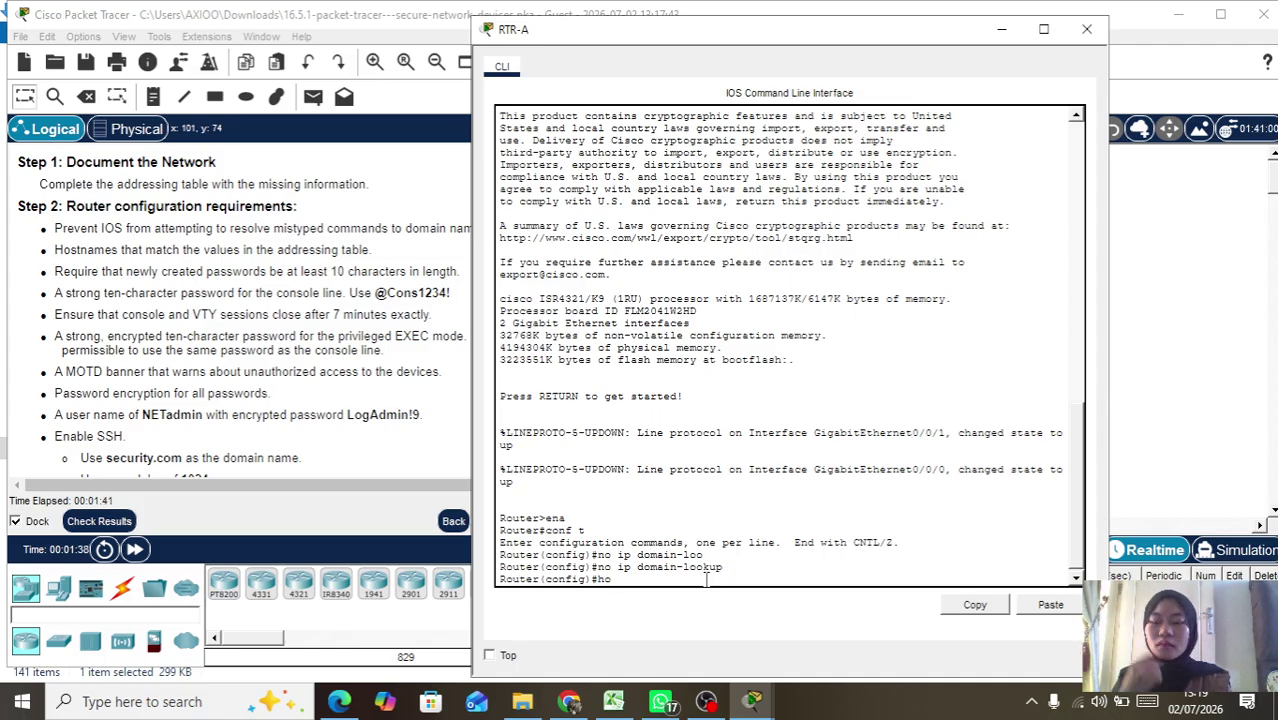
pyautogui.press('Tab')
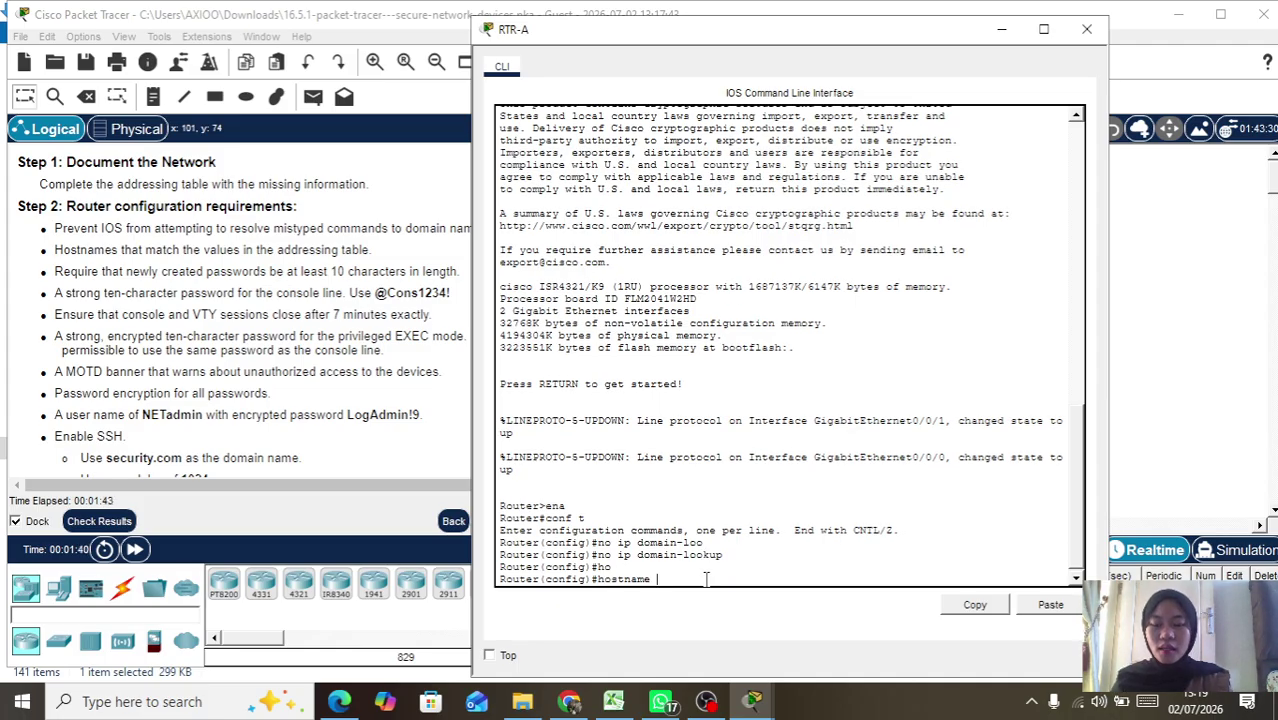
pyautogui.write('RTR')
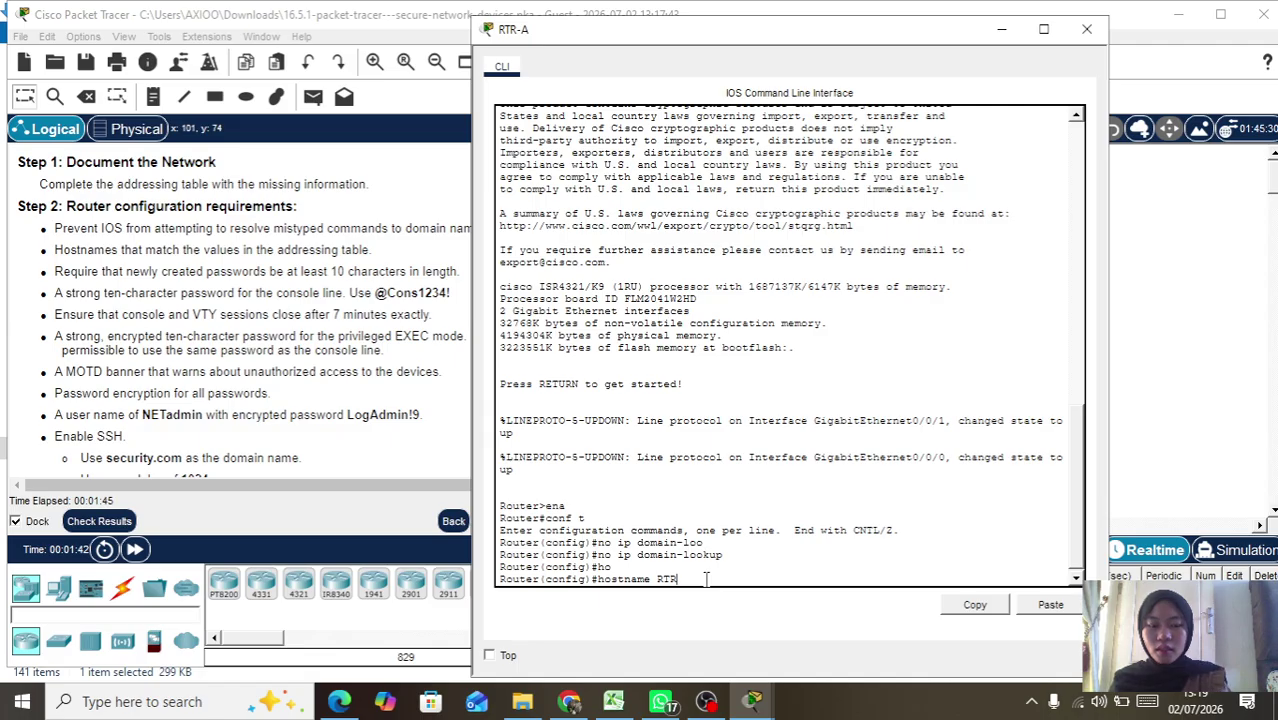
pyautogui.write('-A')
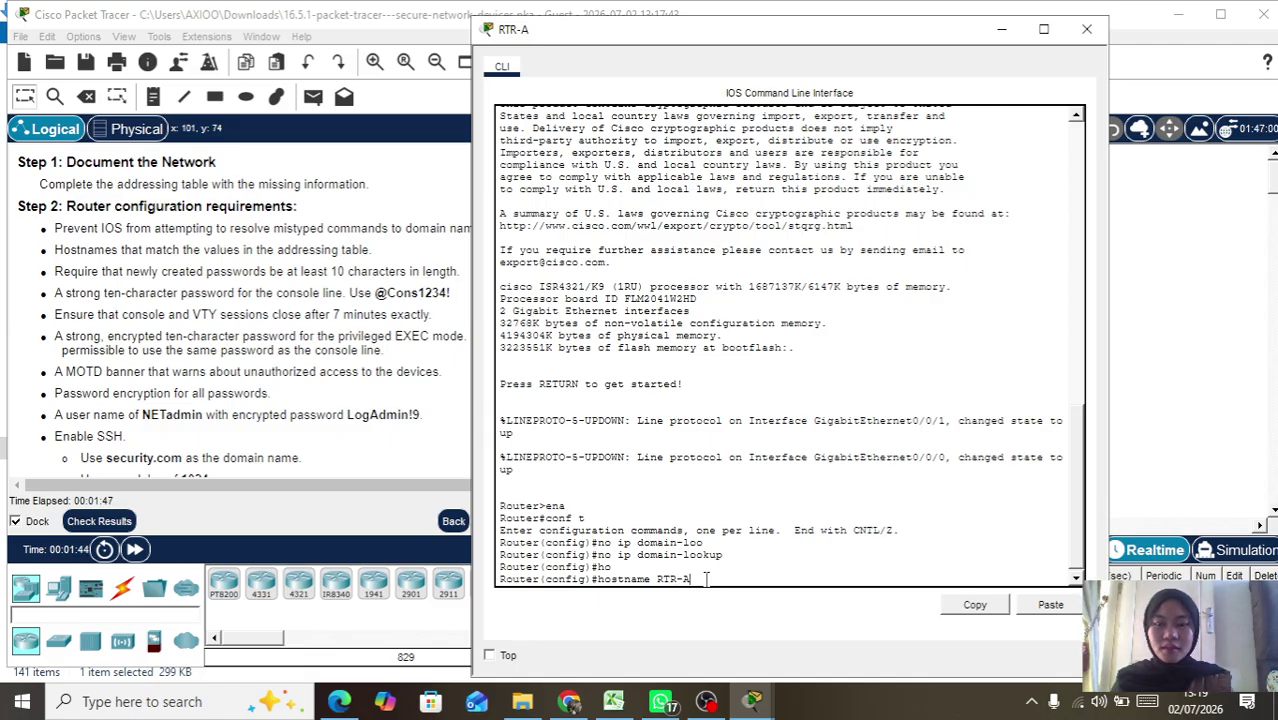
pyautogui.press('Return')
# Step: Require a minimum password length of 10 with security passwords min-length 10
pyautogui.write('securt')
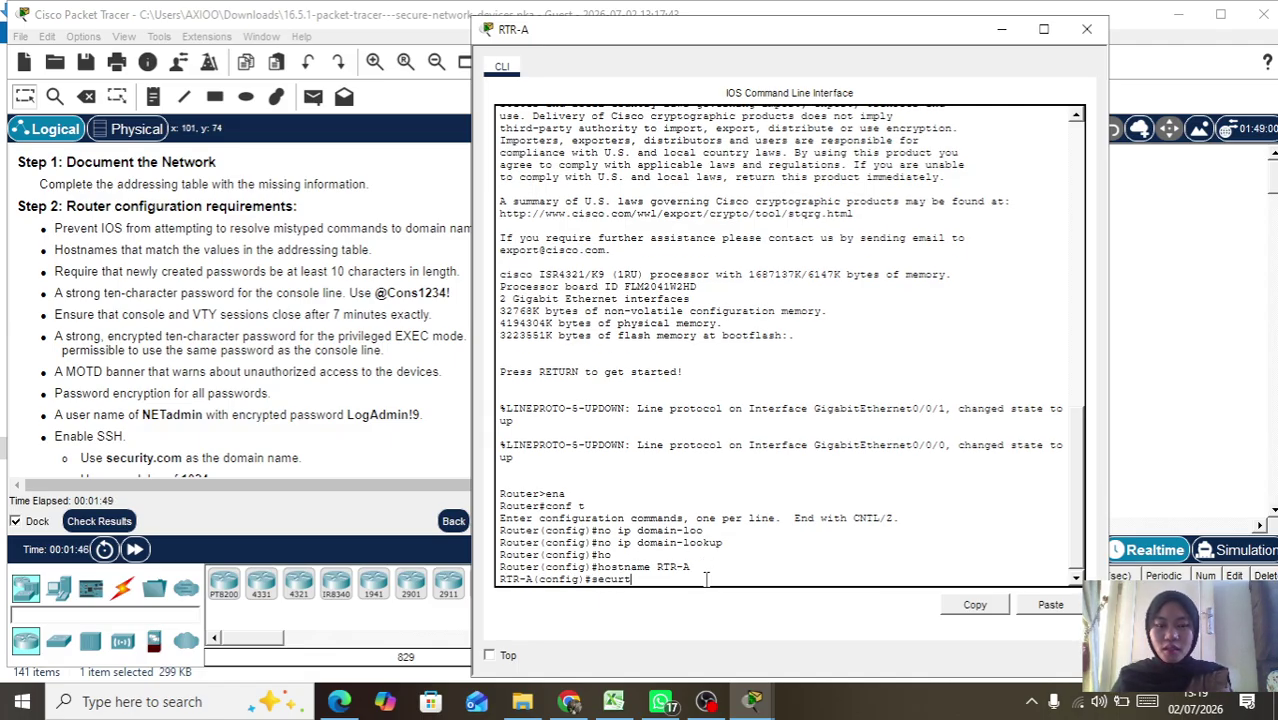
pyautogui.press('BackSpace')
pyautogui.write('ity passwords min-le')
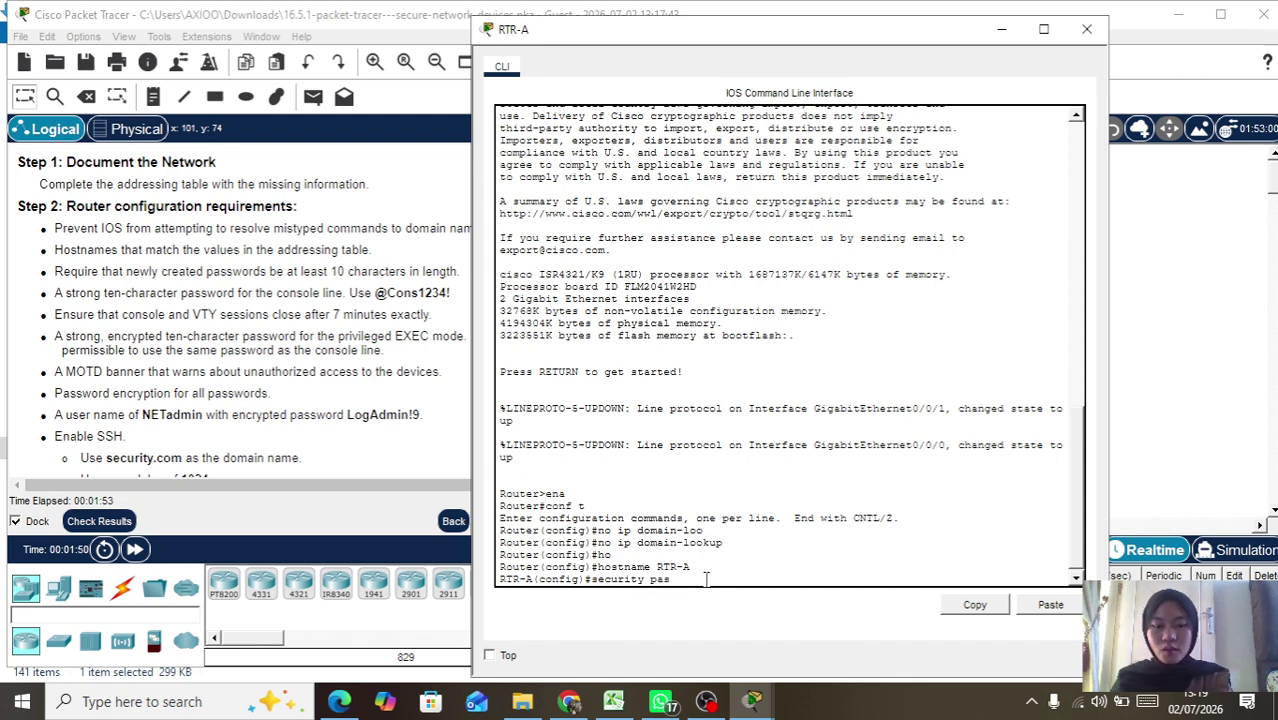
pyautogui.press('Tab')
pyautogui.write('min-length 10')
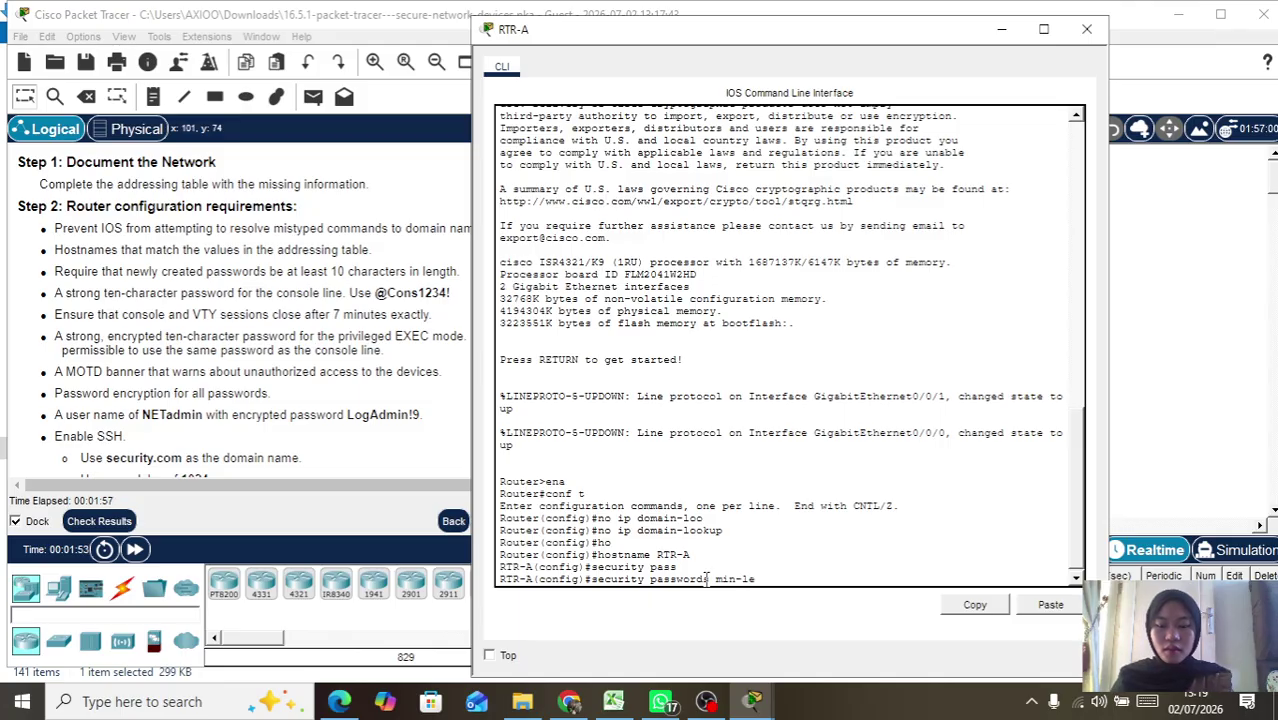
pyautogui.press('Tab')
pyautogui.write('10')
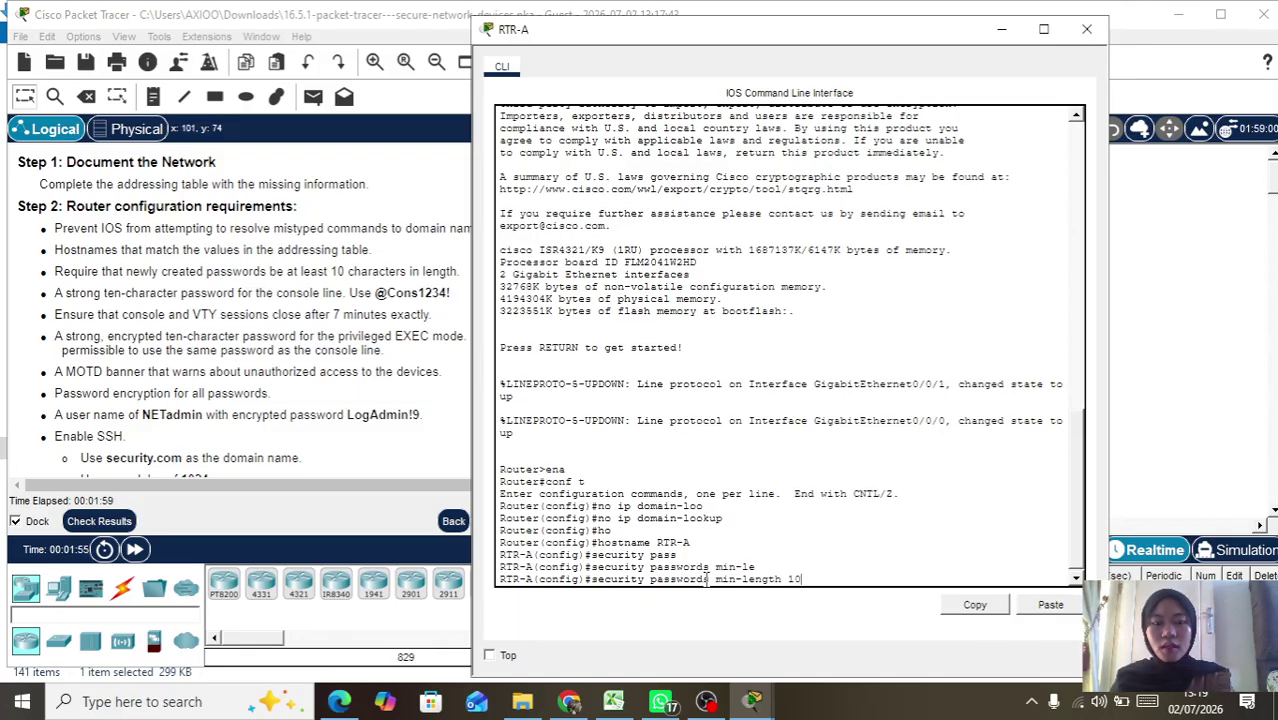
pyautogui.press('Return')
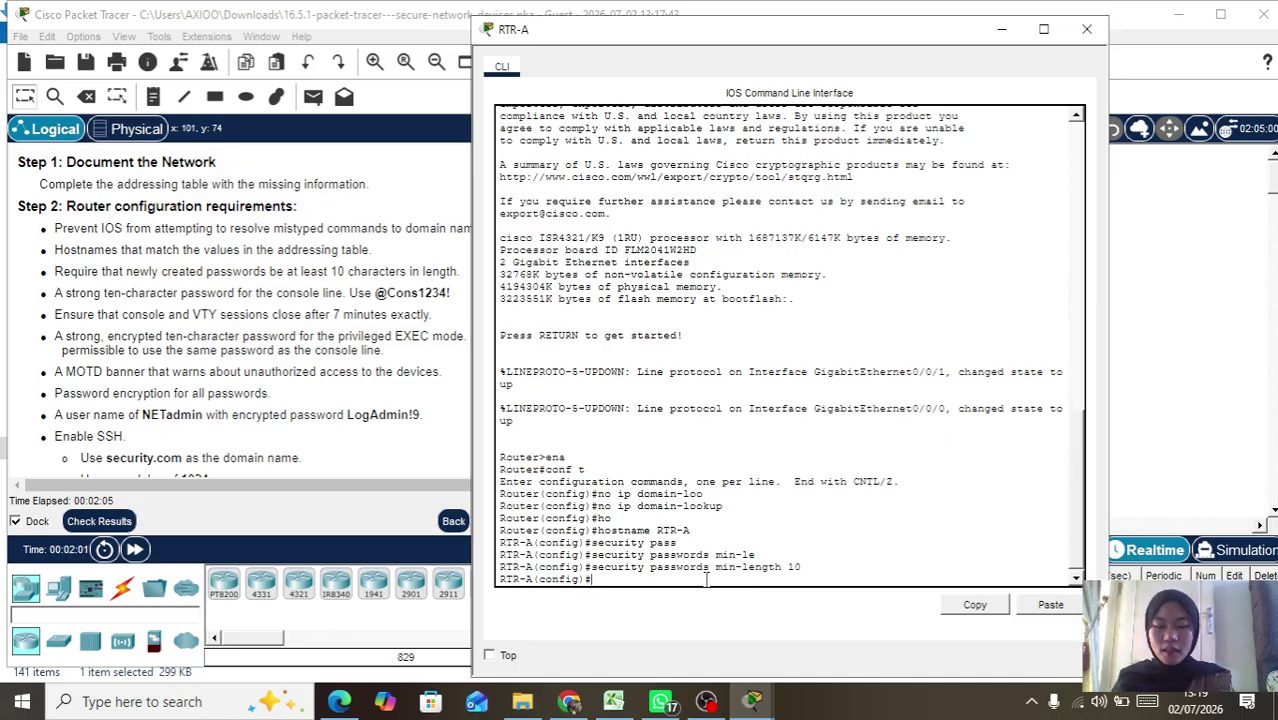
# Step: Turn on service password-encryption
pyautogui.write('ser')
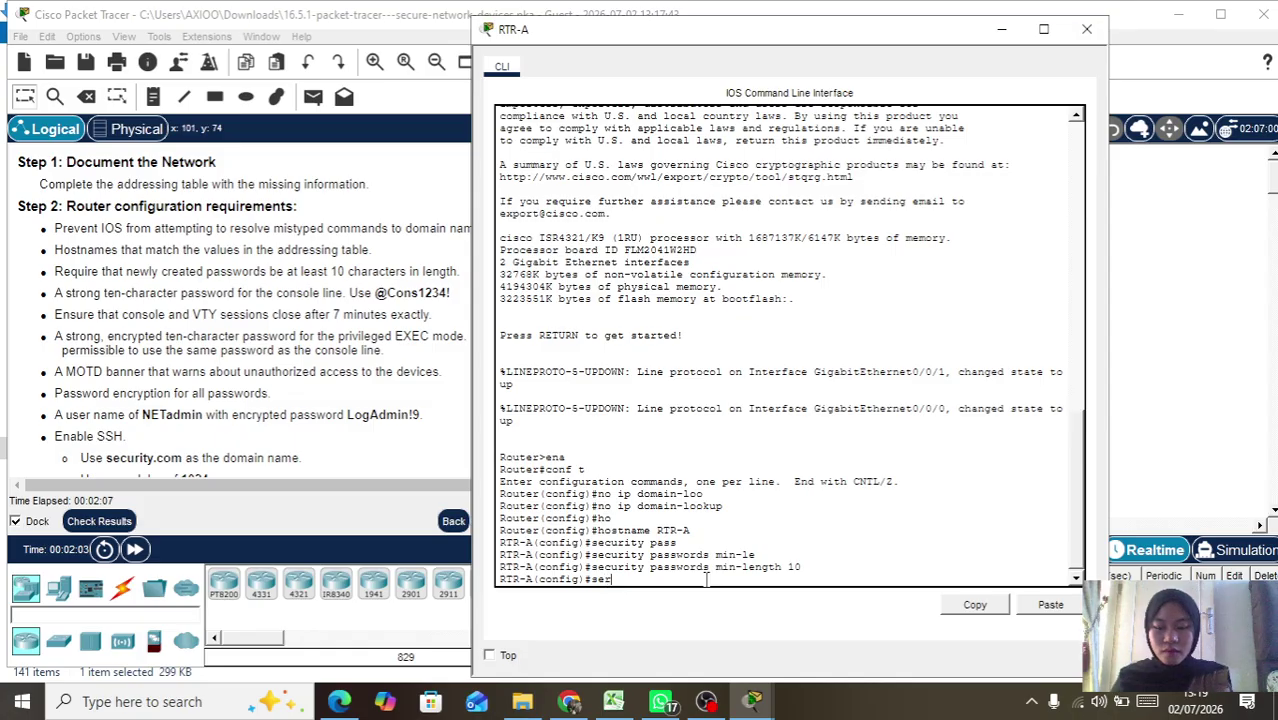
pyautogui.press('Tab')
pyautogui.write('pass')
pyautogui.press('Tab')
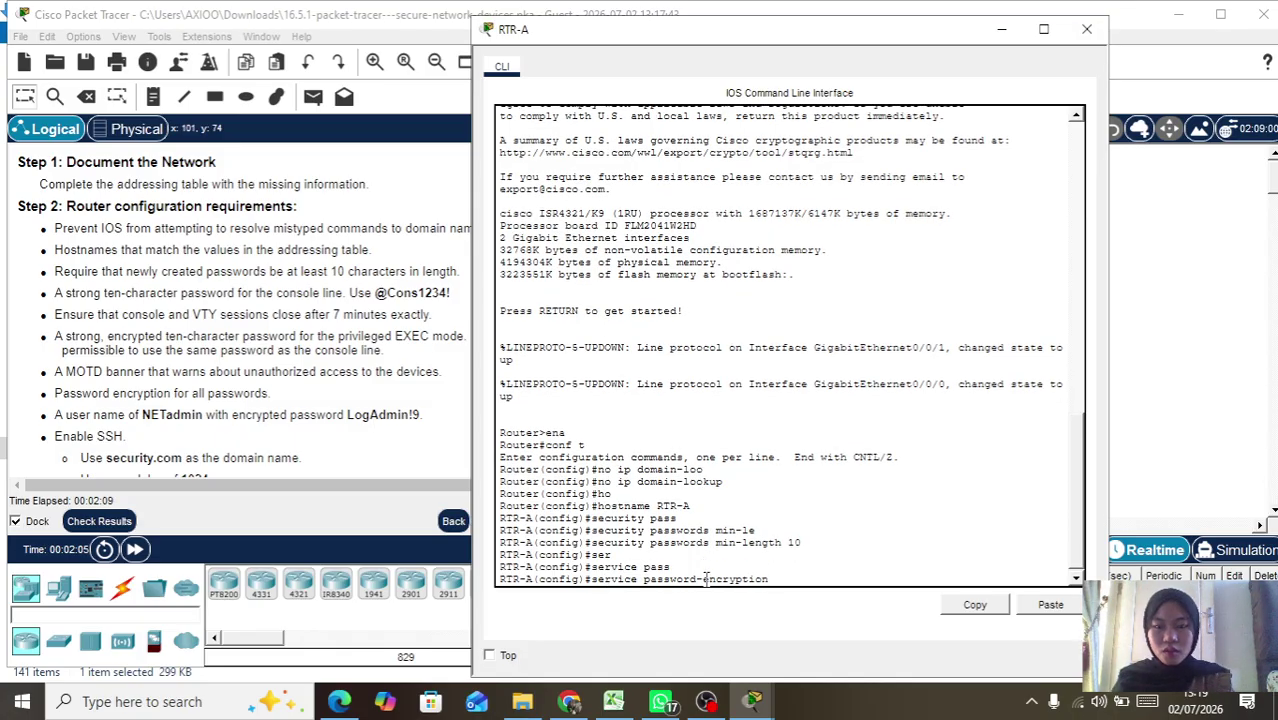
pyautogui.press('Return')
pyautogui.press('Return')
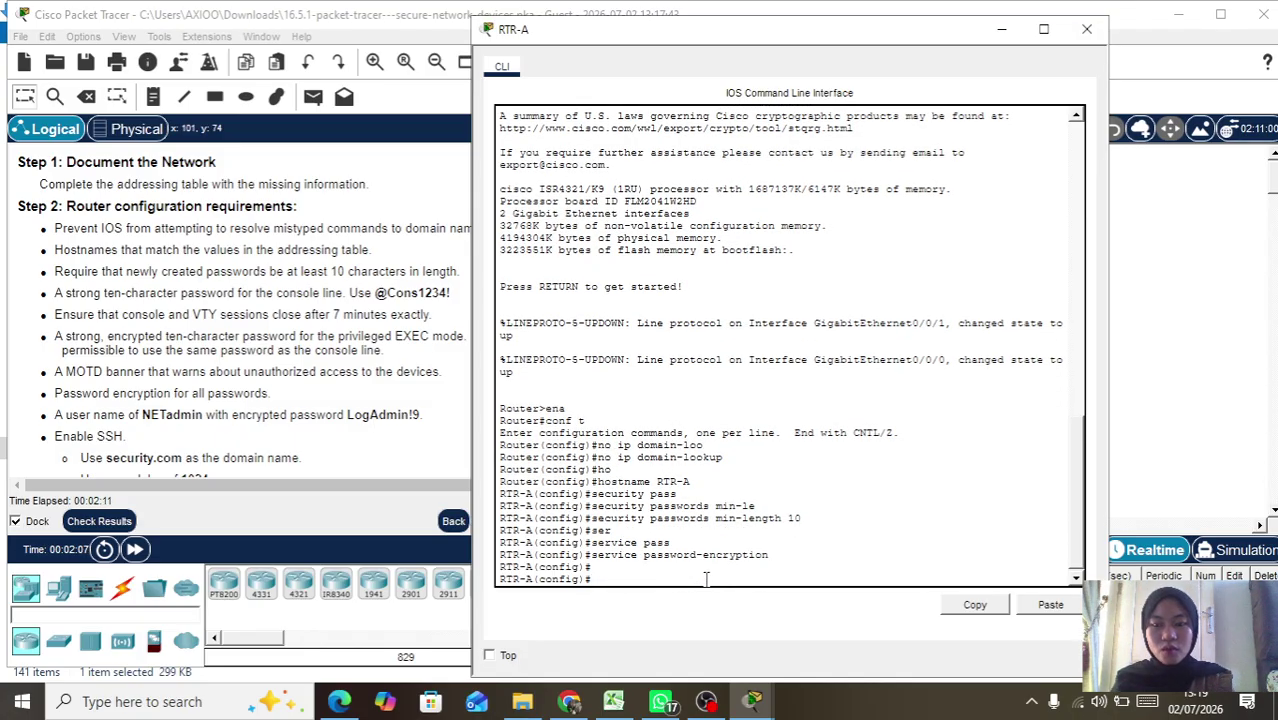
# Step: Type the enable secret command with the ten-character privileged password
pyautogui.write('ena')
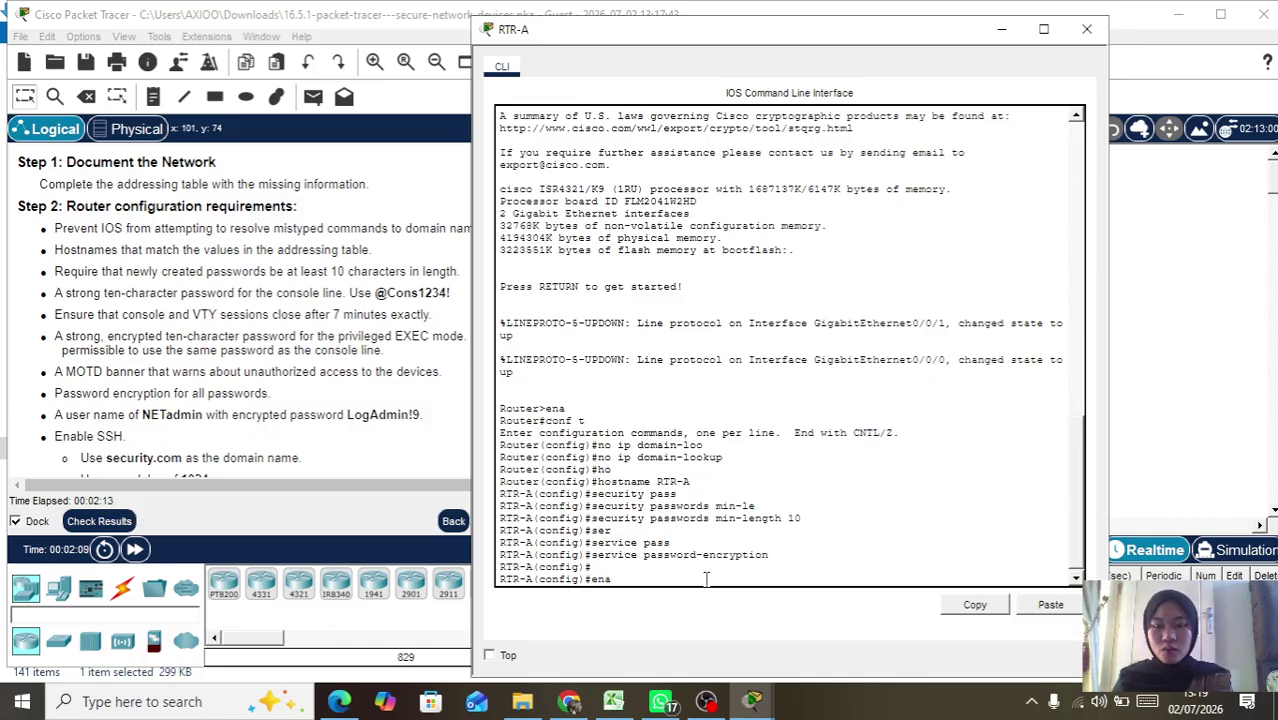
pyautogui.press('Tab')
pyautogui.write('sec')
pyautogui.press('Tab')
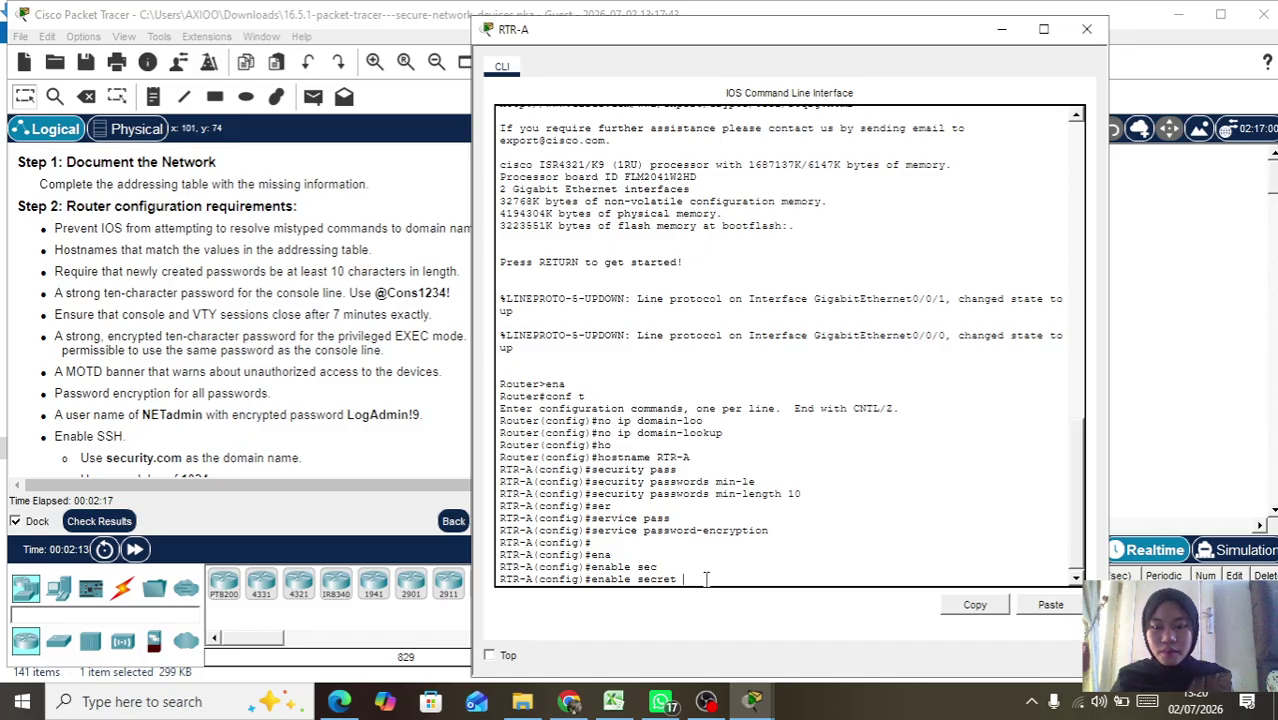
pyautogui.write('@Cons1234')
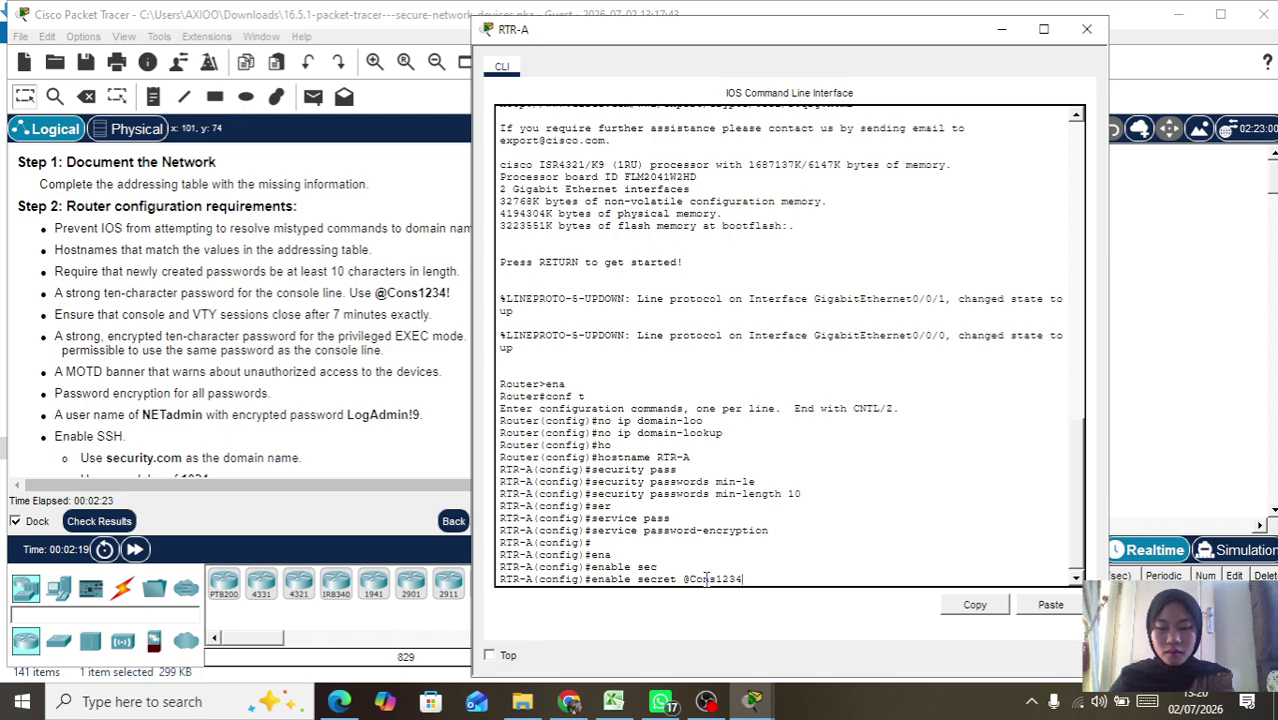
pyautogui.write('!')
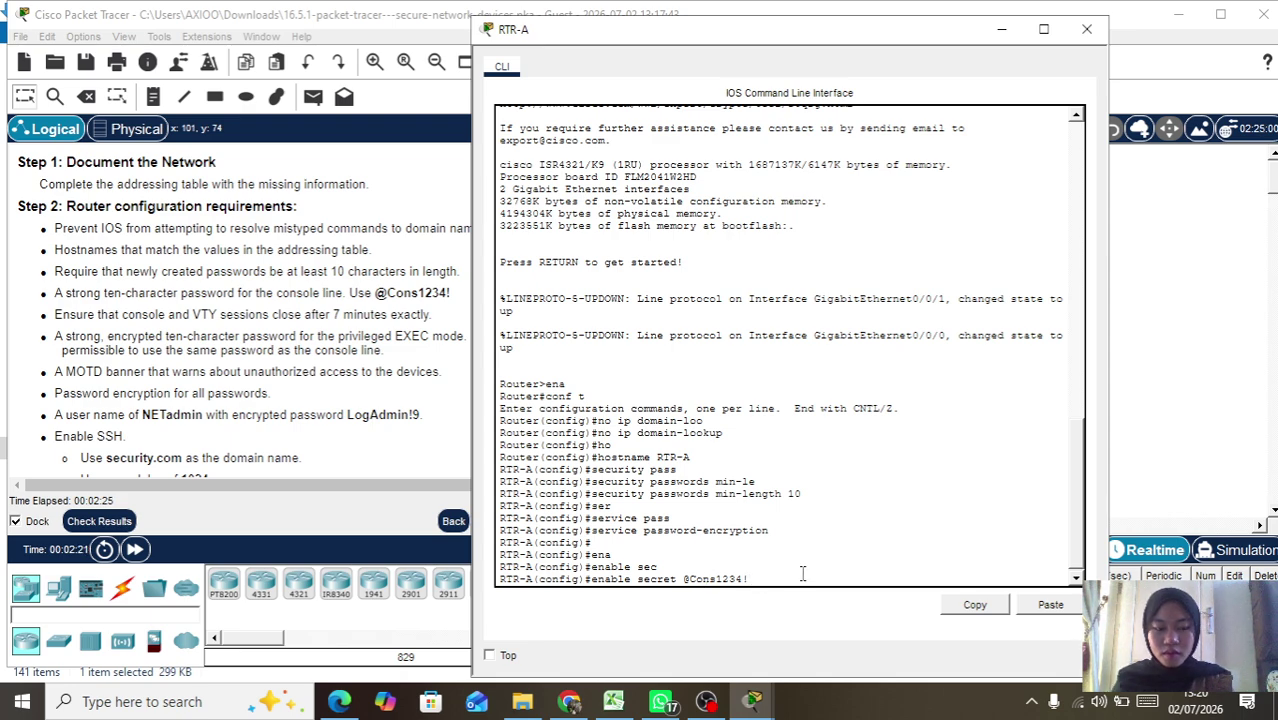
# Step: Submit the enable secret and enter console line 0 configuration
pyautogui.press('Return')
pyautogui.write('lon')
pyautogui.press('Return')
pyautogui.write('lin')
pyautogui.press('Return')
pyautogui.write('line con')
pyautogui.press('Tab')
pyautogui.write('0')
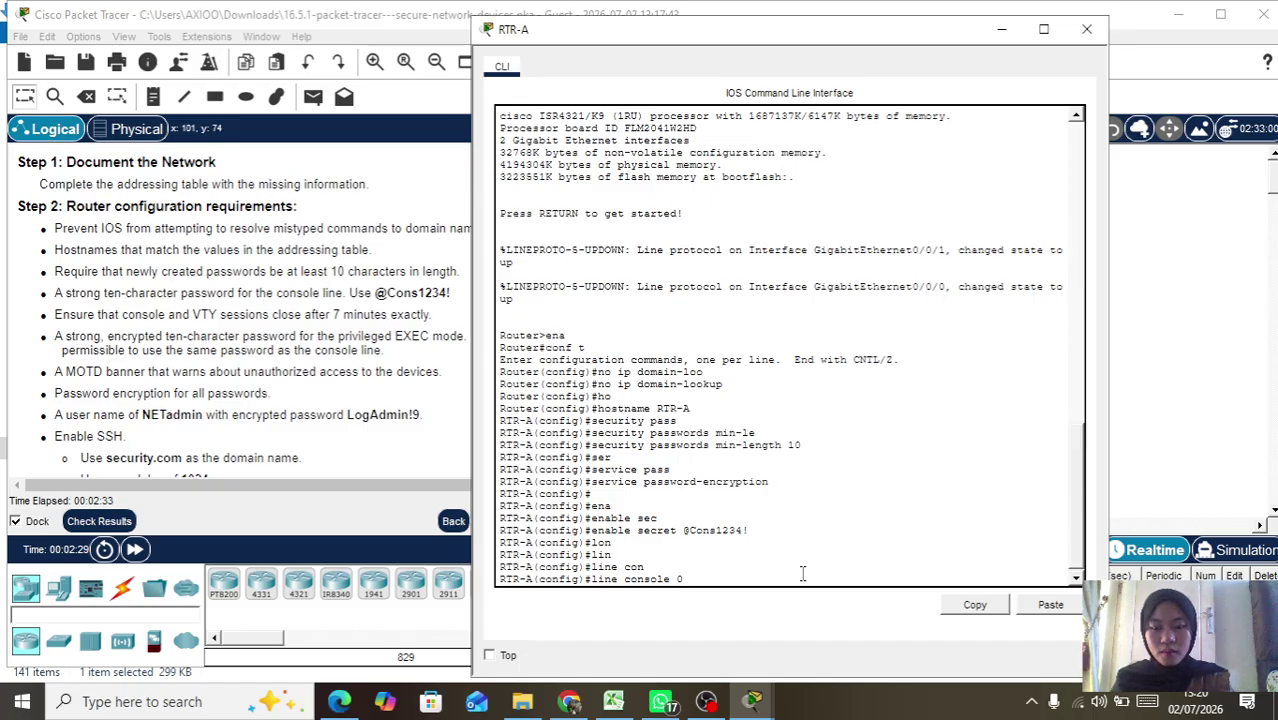
pyautogui.press('Return')
# Step: Give console line 0 a password and require login
pyautogui.write('pass')
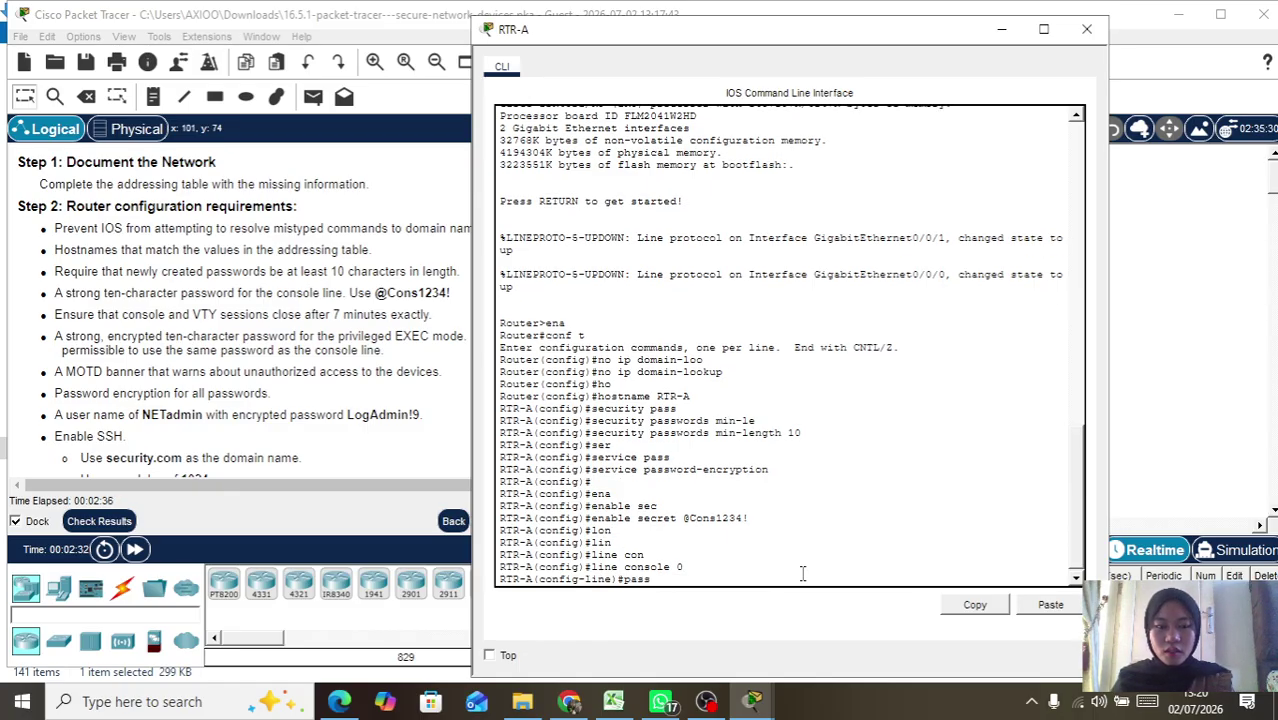
pyautogui.press('Tab')
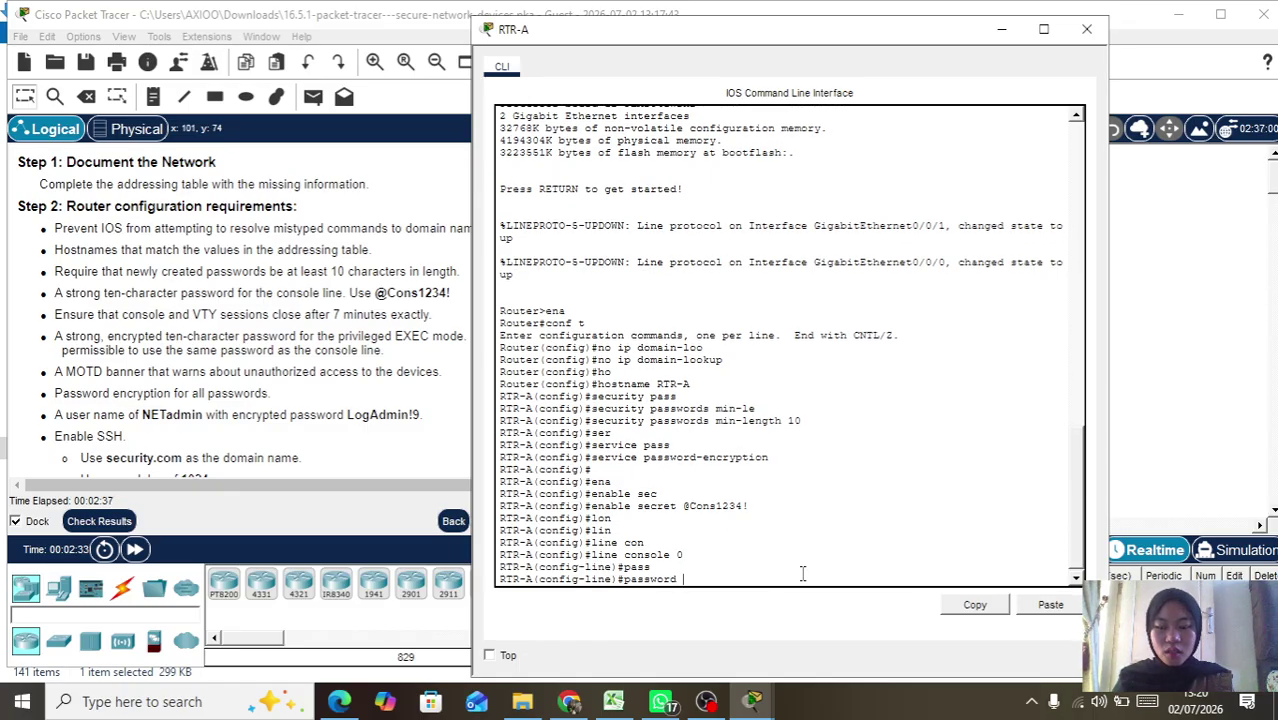
pyautogui.write('@Cons123')
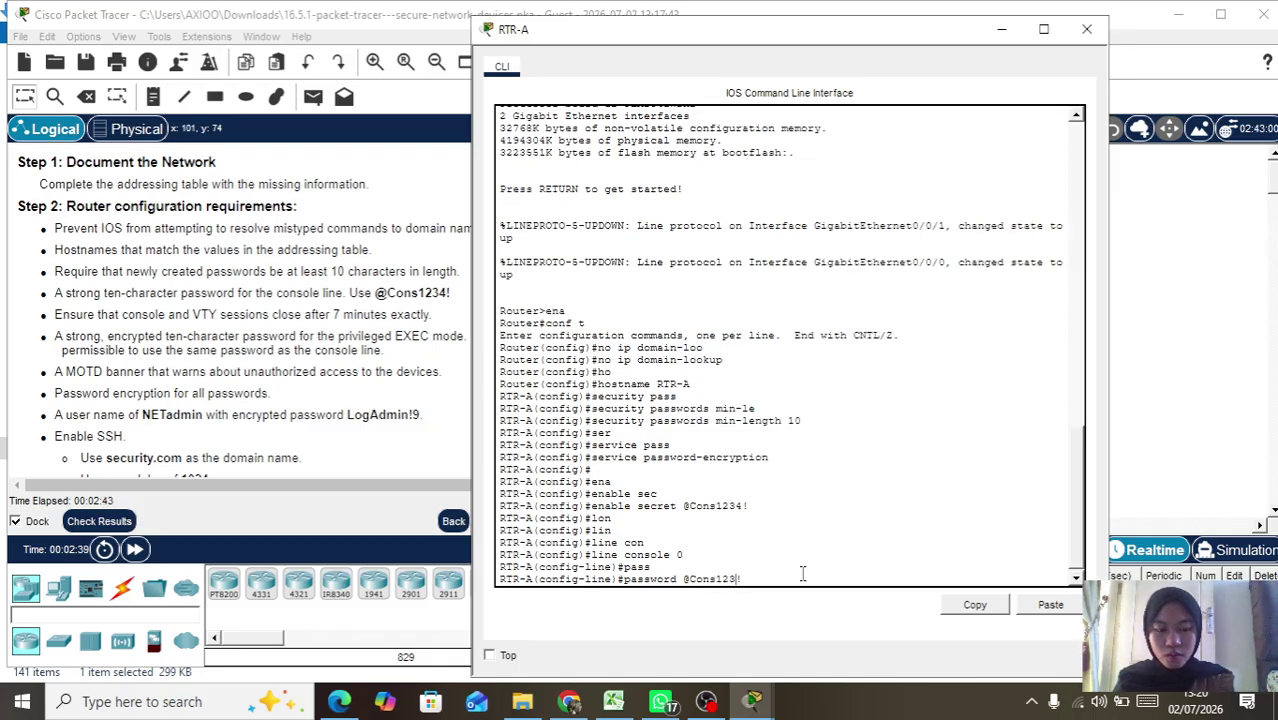
pyautogui.write('4!')
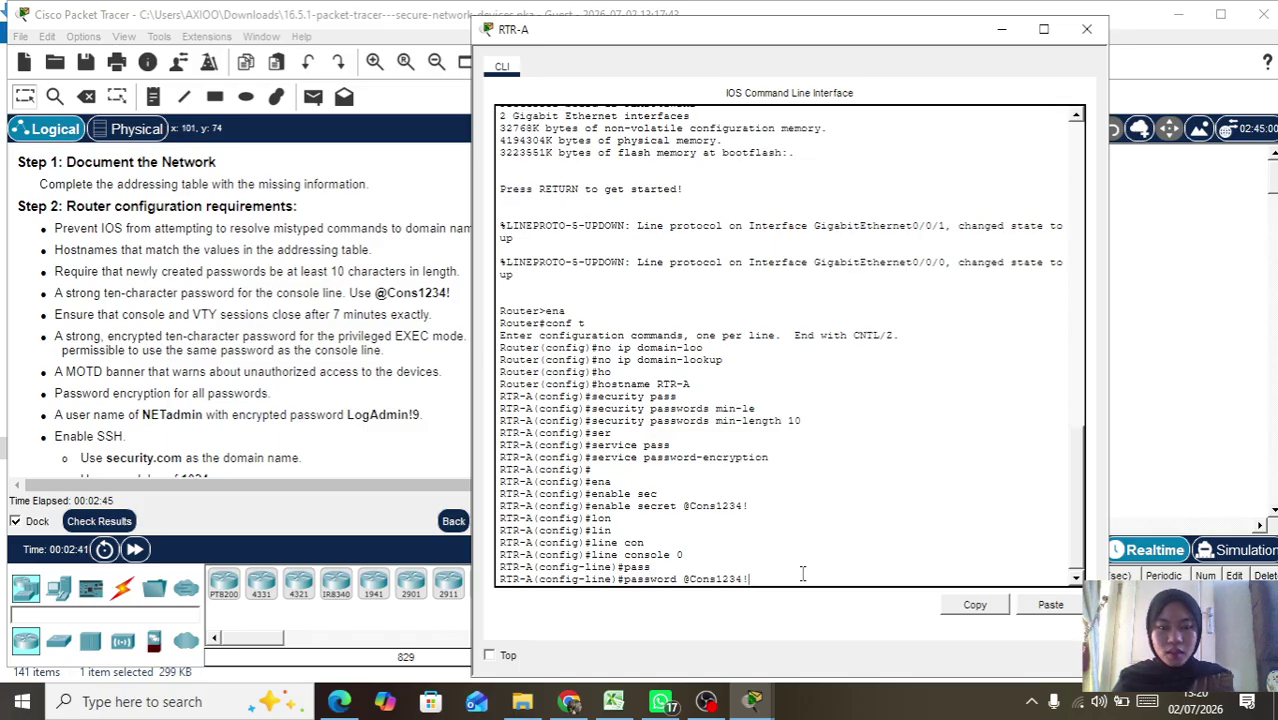
pyautogui.press('Return')
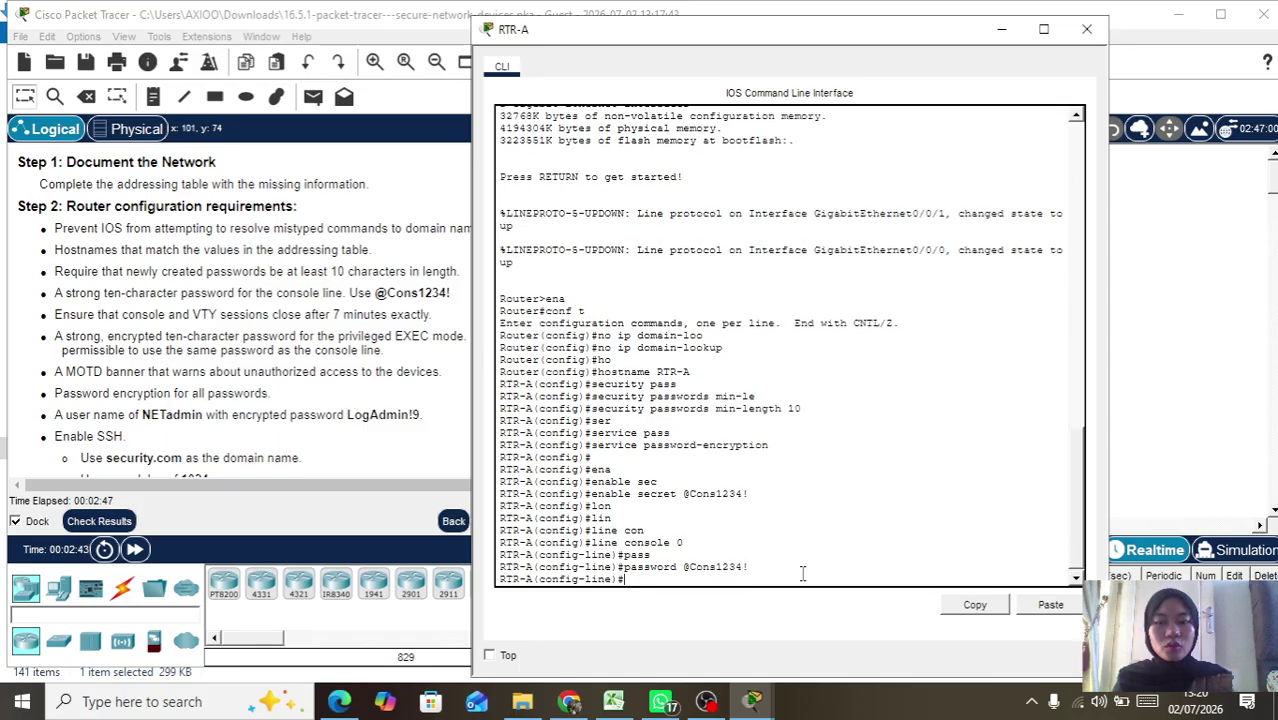
pyautogui.write('l')
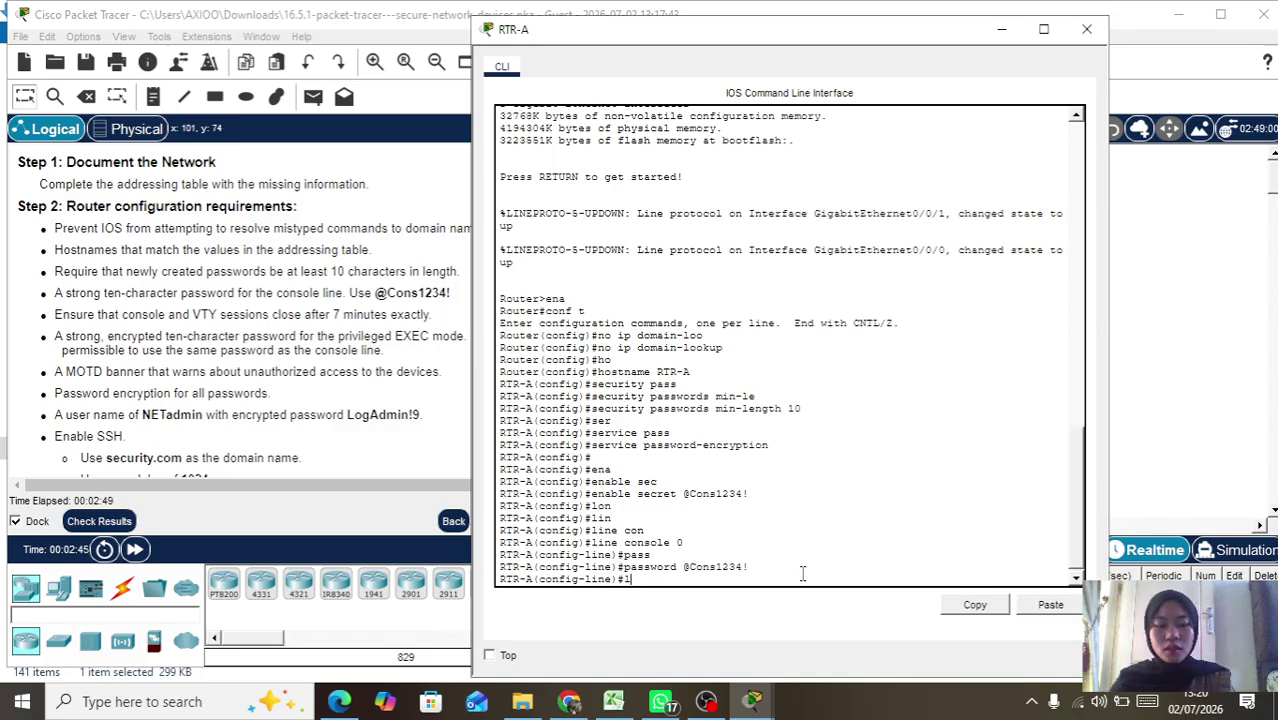
pyautogui.write('ogin')
pyautogui.press('Return')
# Step: Set a 7-minute exec-timeout (7 0) on the console and exit the line
pyautogui.write('exe')
pyautogui.press('Tab')
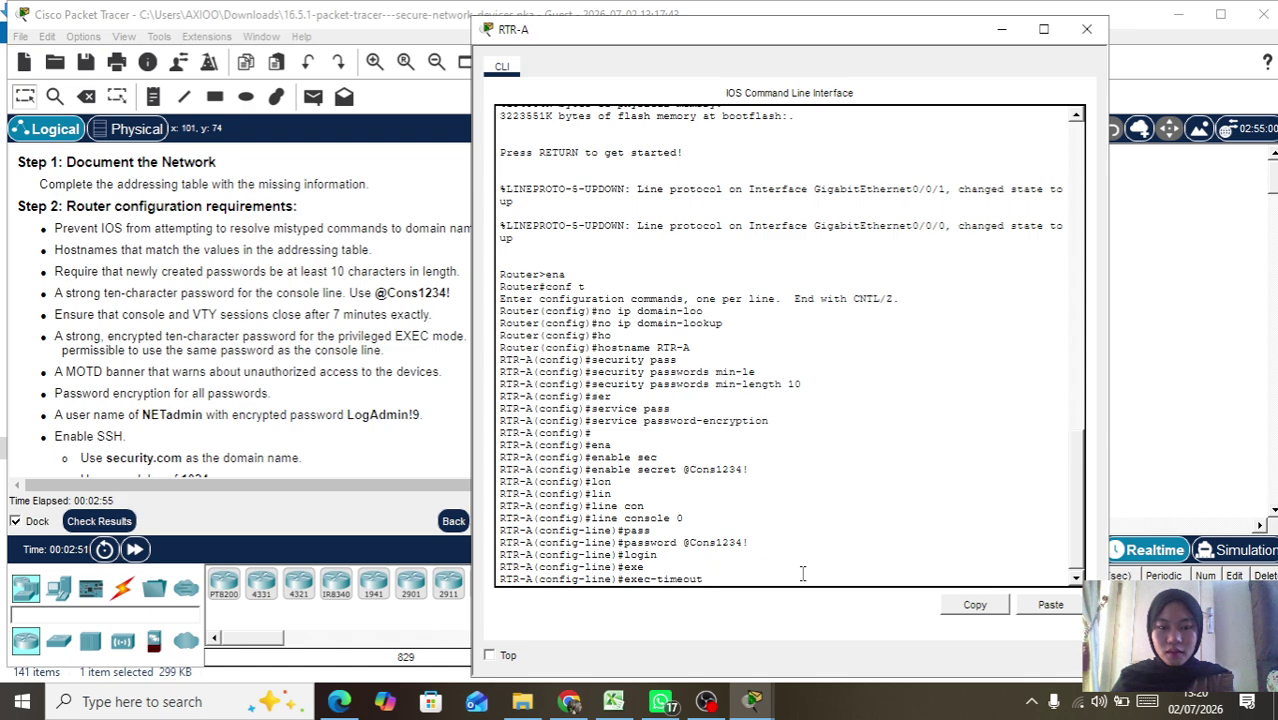
pyautogui.write('7 ')
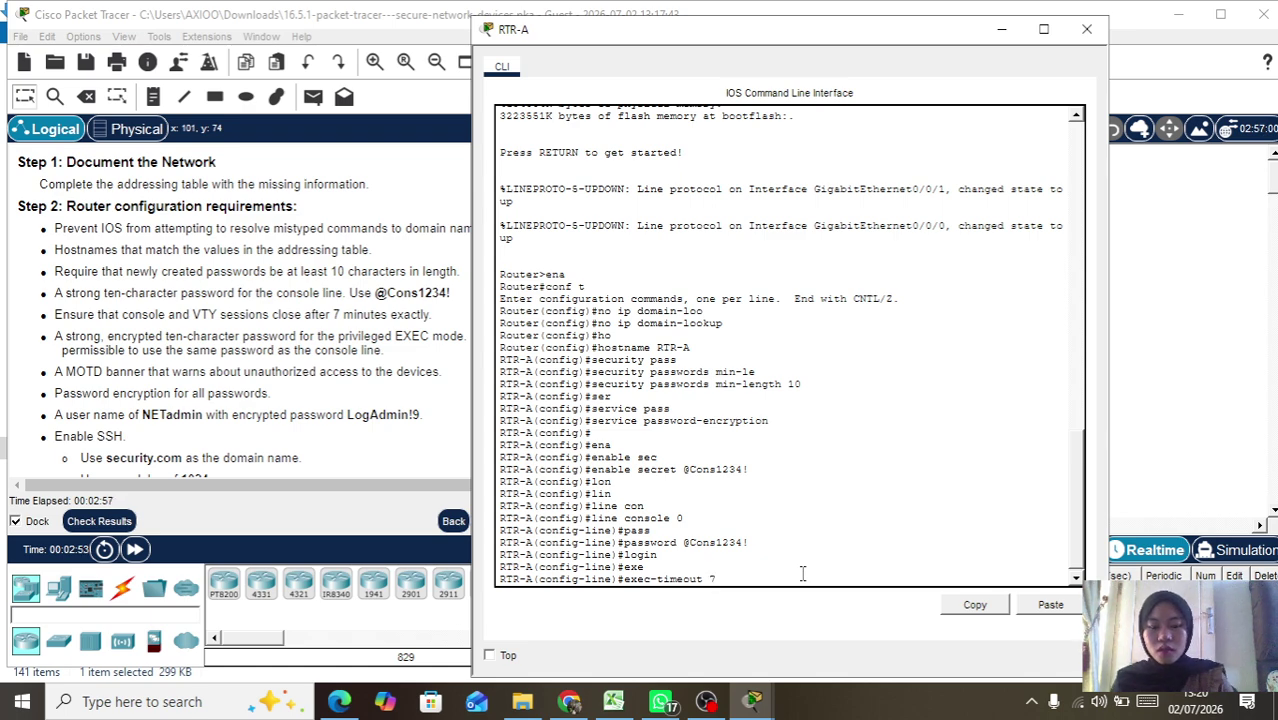
pyautogui.write('0')
pyautogui.press('Return')
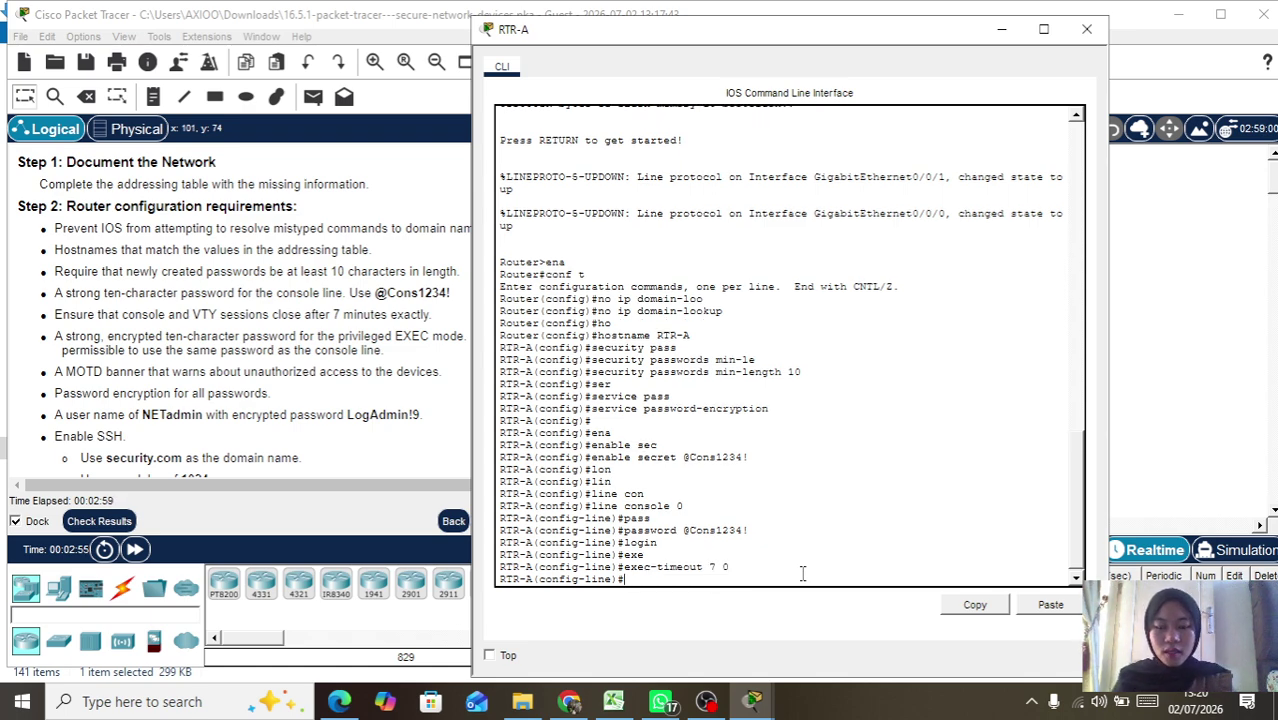
pyautogui.press('Return')
pyautogui.write('exi')
pyautogui.press('Tab')
pyautogui.press('Return')
pyautogui.press('Return')
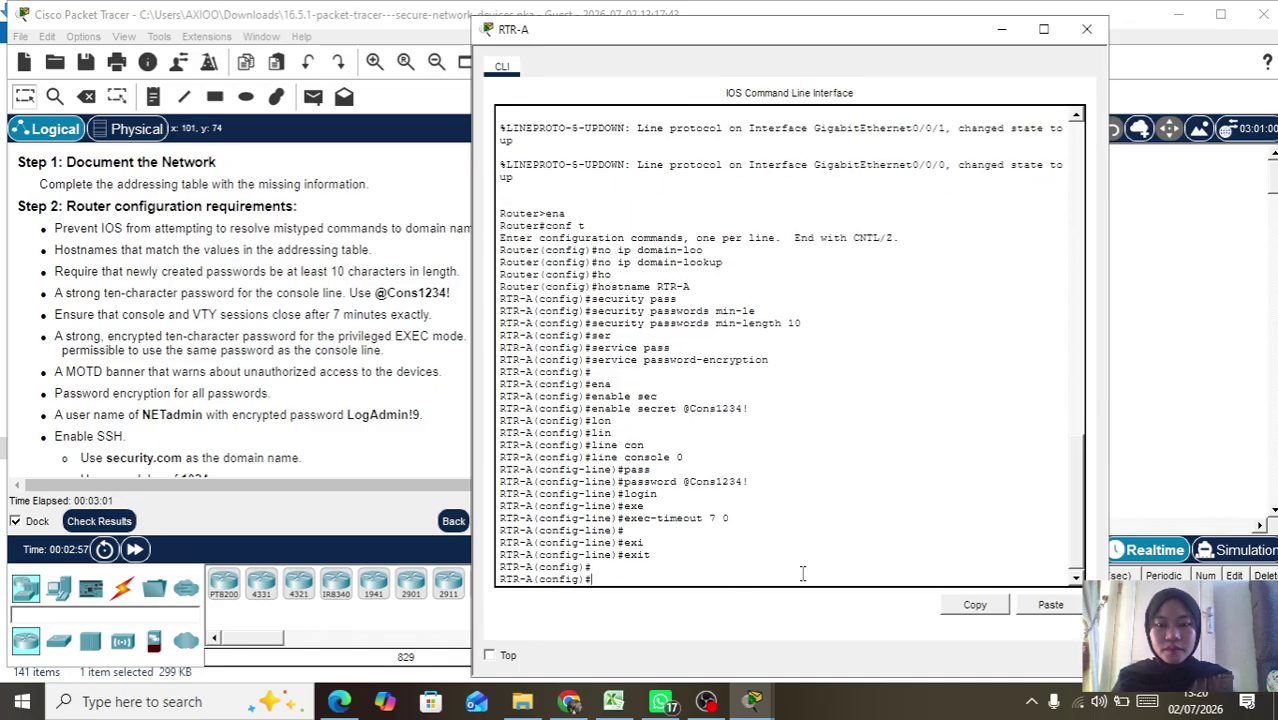
# Step: Add a banner motd reading 'Unauthorized accsses prohibited!' with # delimiters
pyautogui.write('b')
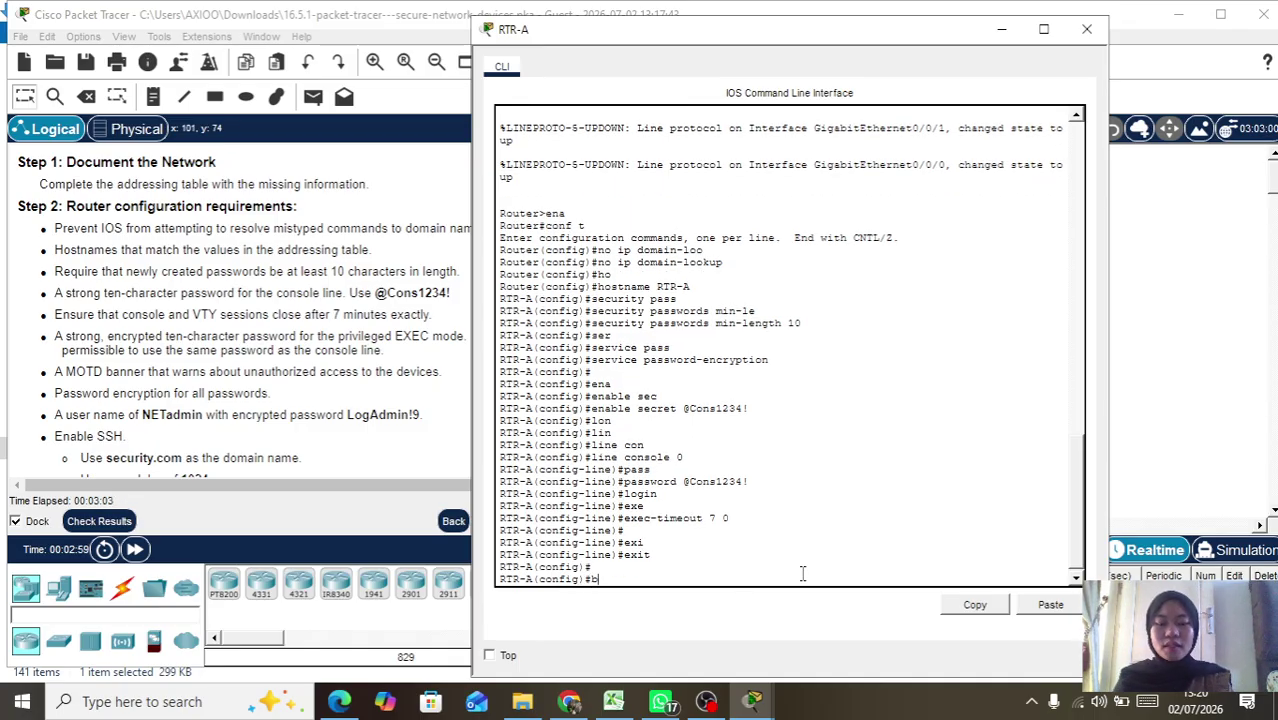
pyautogui.write('ann')
pyautogui.press('Tab')
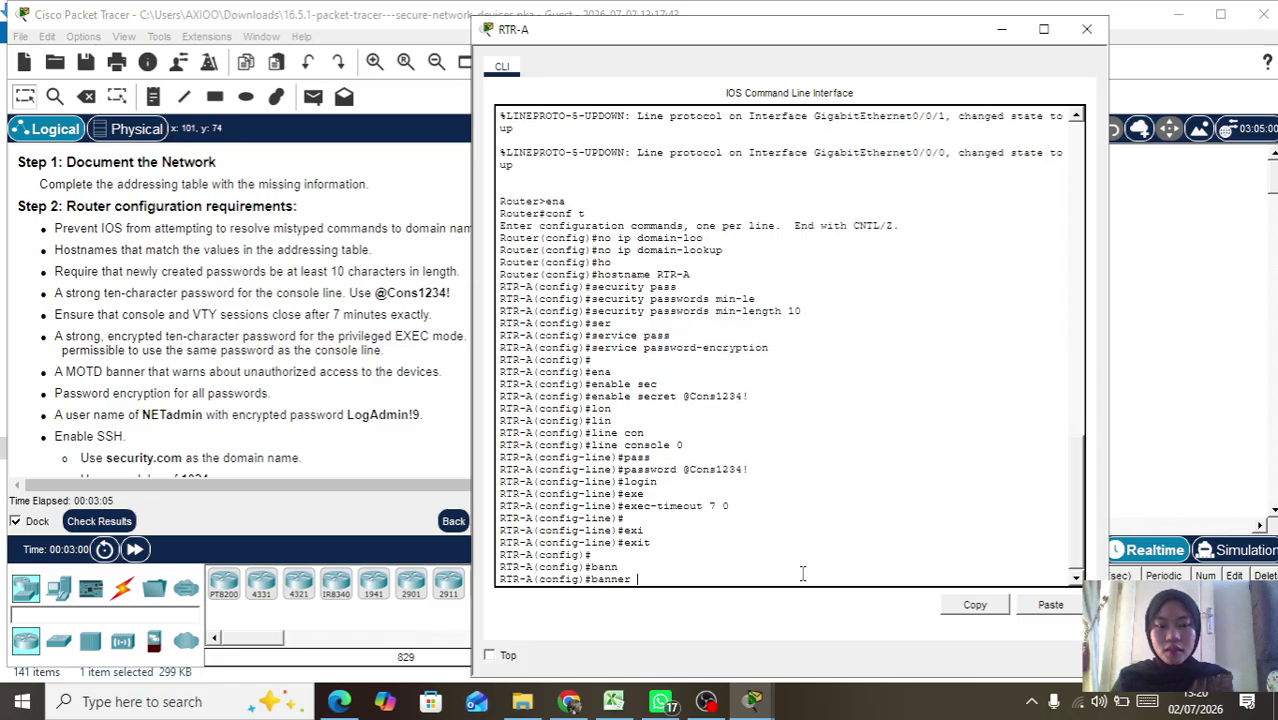
pyautogui.write('mot')
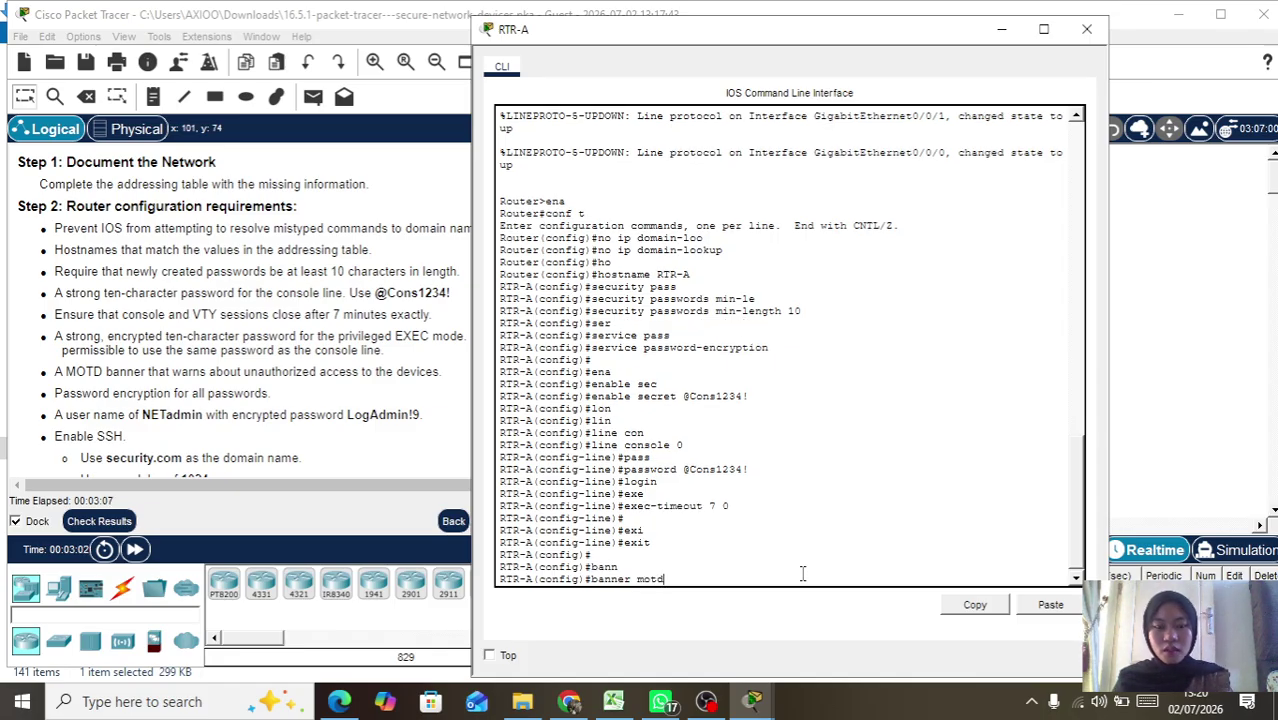
pyautogui.write('d ')
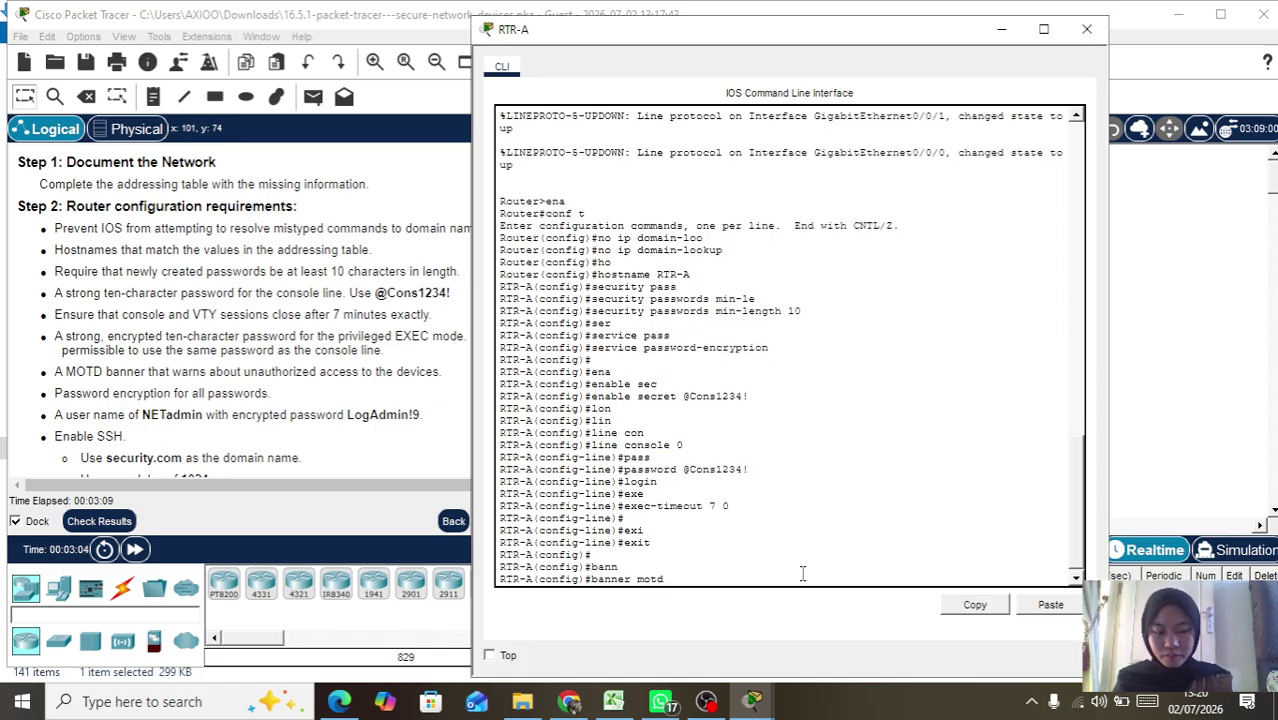
pyautogui.write('#')
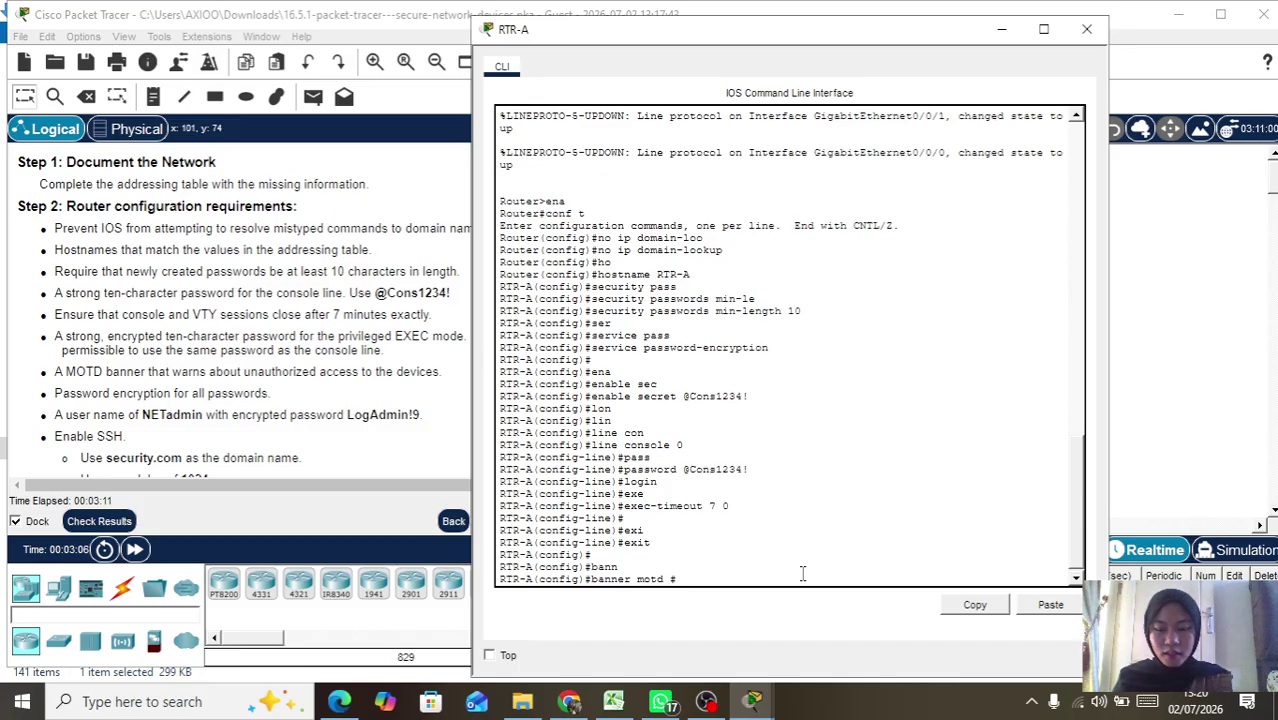
pyautogui.write('Anau')
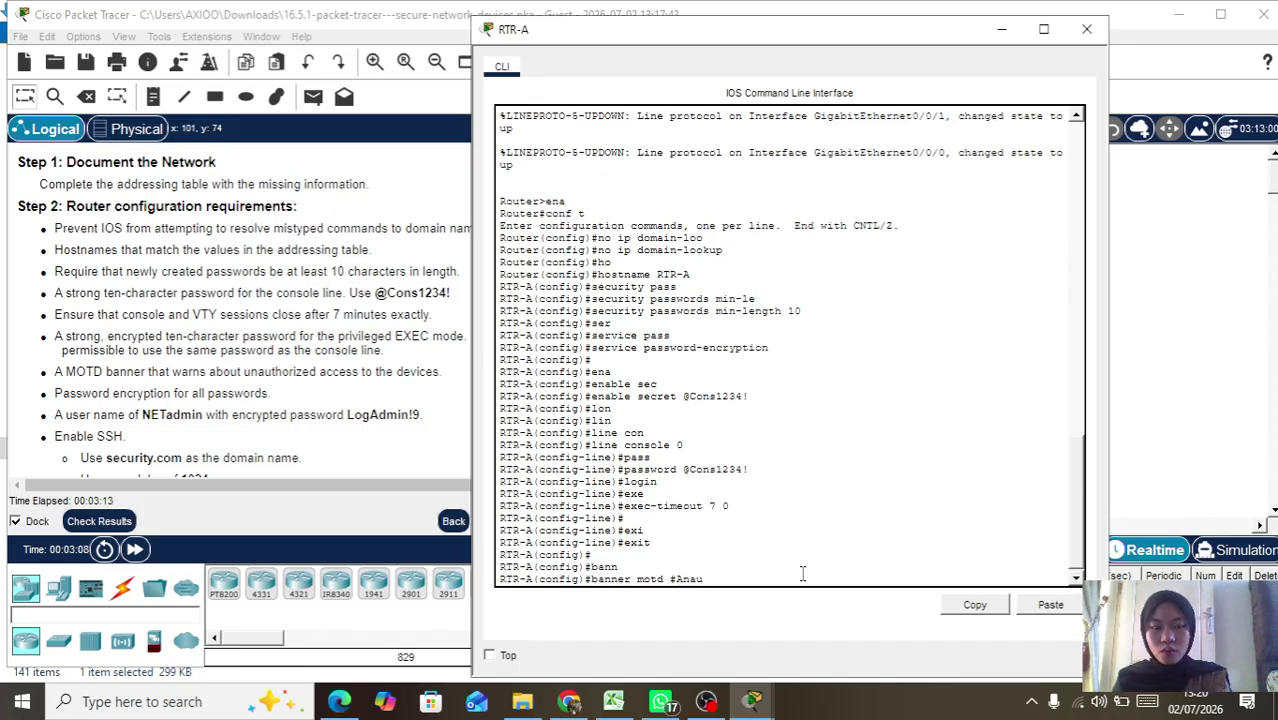
pyautogui.write('thori')
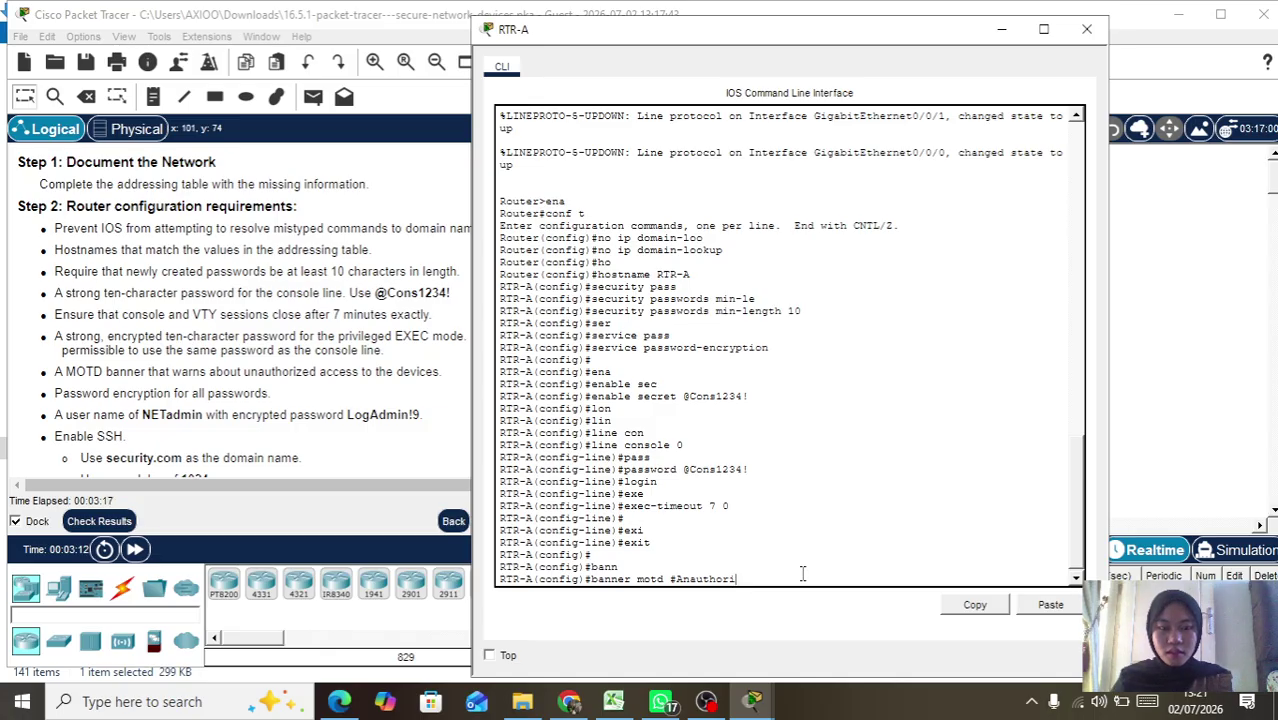
pyautogui.press('Tab')
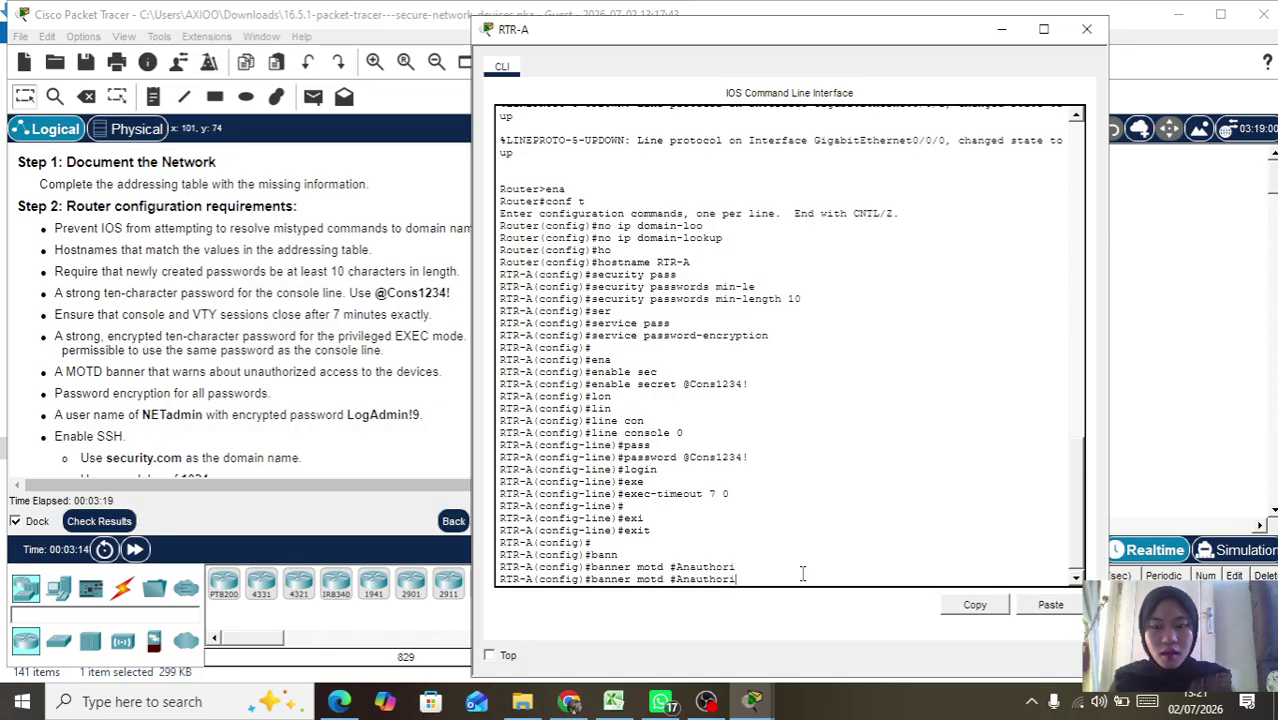
pyautogui.press('BackSpace')
pyautogui.press('BackSpace')
pyautogui.press('BackSpace')
pyautogui.press('BackSpace')
pyautogui.press('BackSpace')
pyautogui.press('BackSpace')
pyautogui.press('BackSpace')
pyautogui.press('BackSpace')
pyautogui.press('BackSpace')
pyautogui.write('Unau')
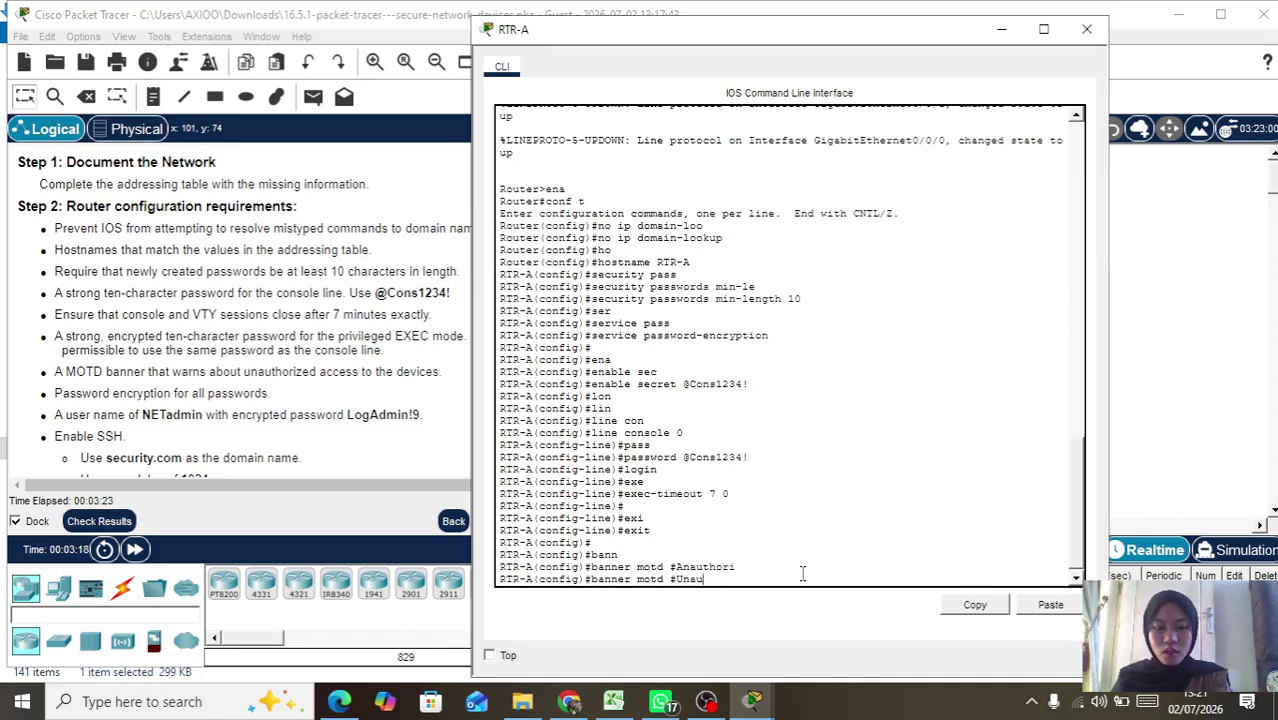
pyautogui.press('Return')
pyautogui.press('Up')
pyautogui.write('thorized')
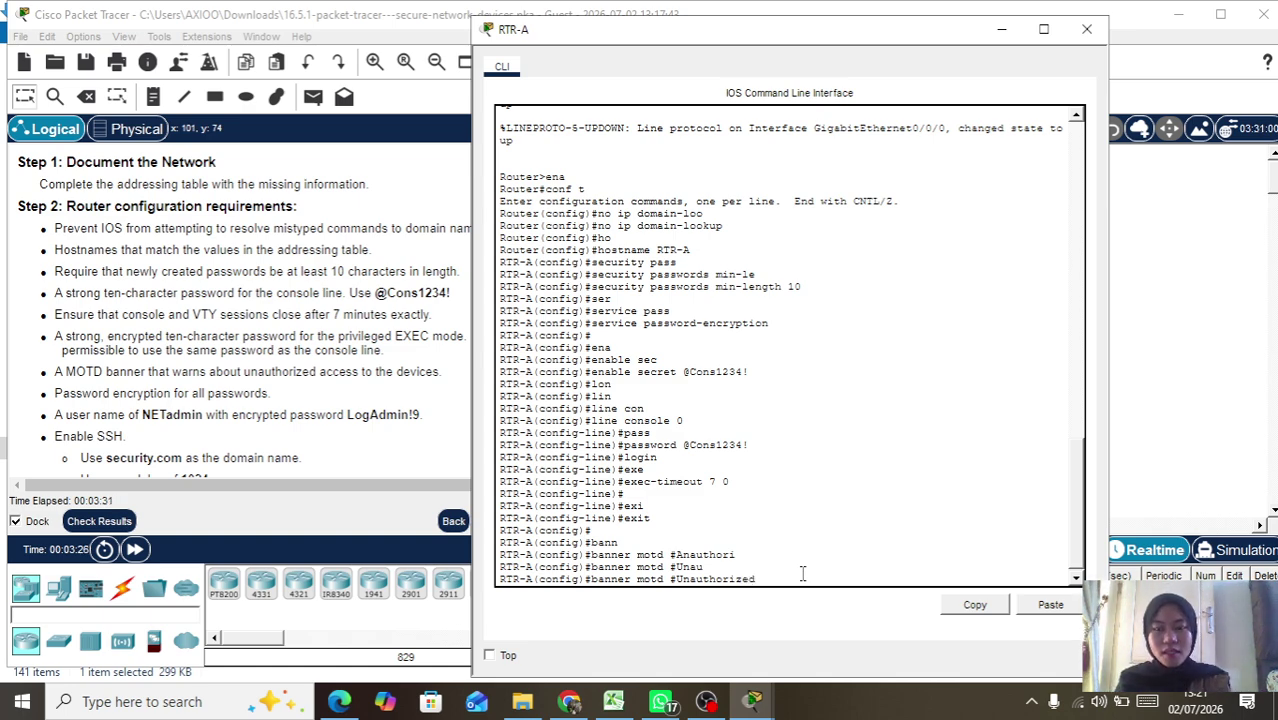
pyautogui.write(' accss')
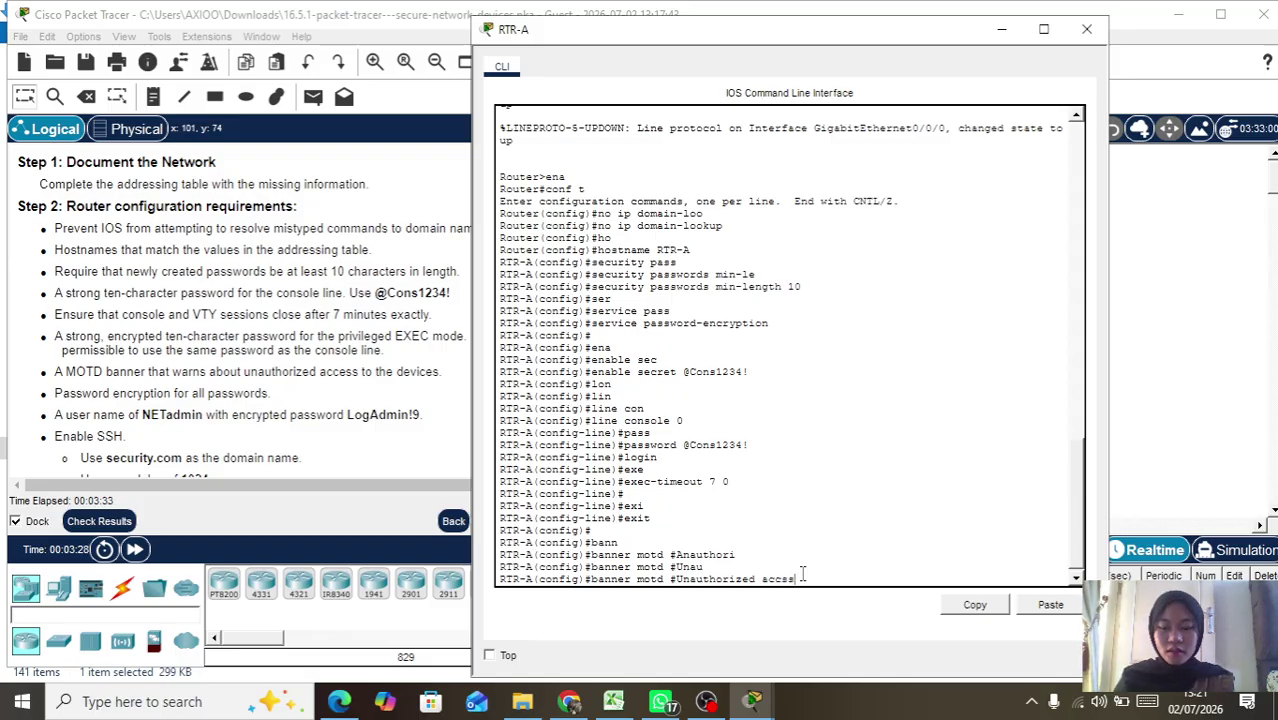
pyautogui.write('es p')
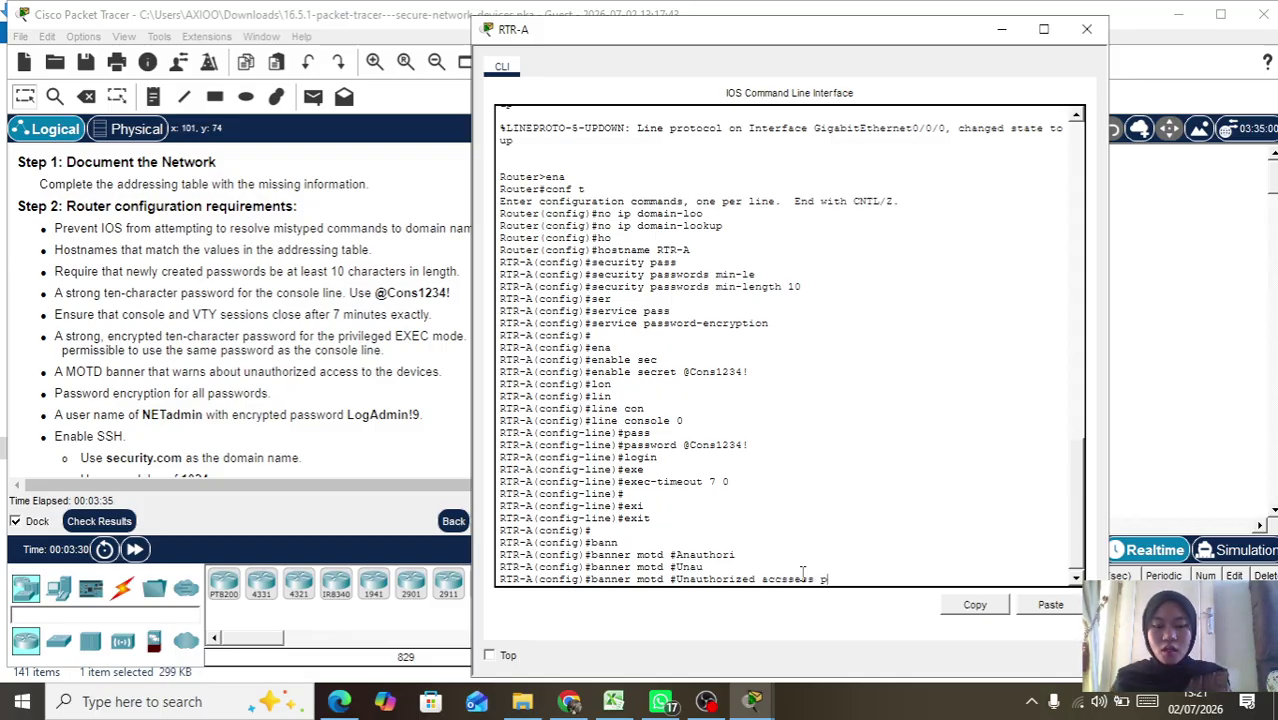
pyautogui.write('rohibited')
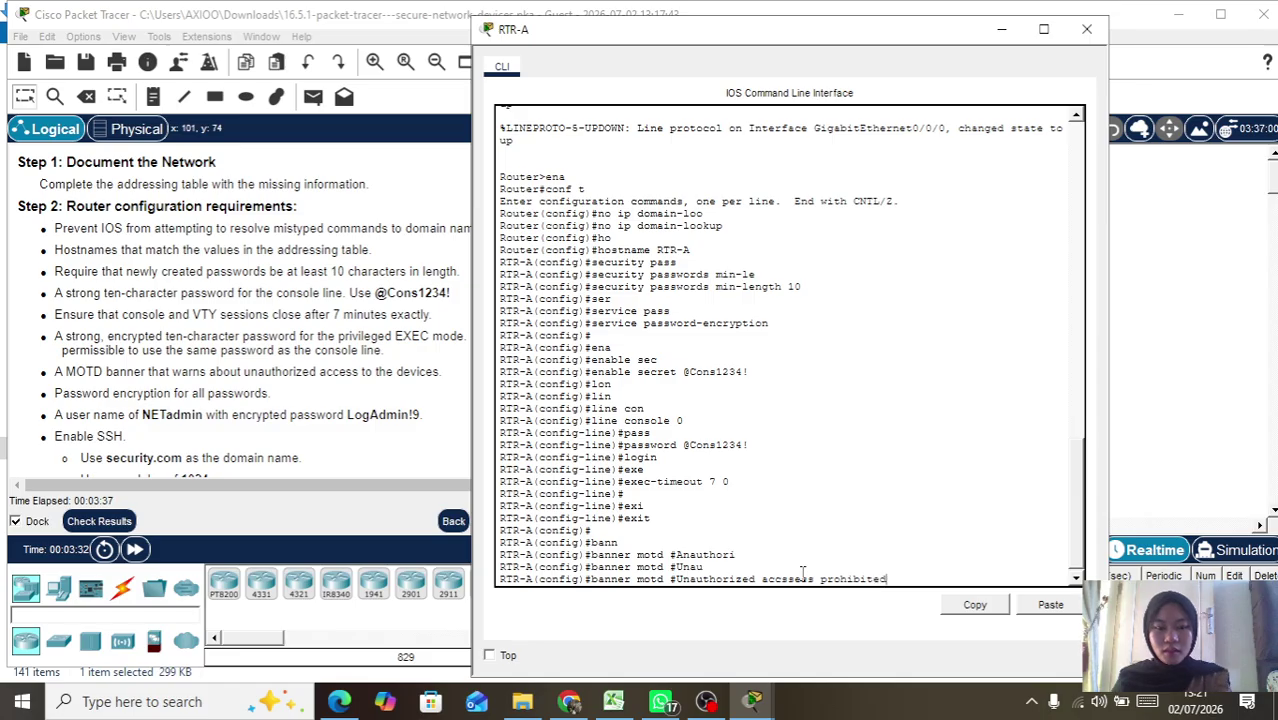
pyautogui.write('!')
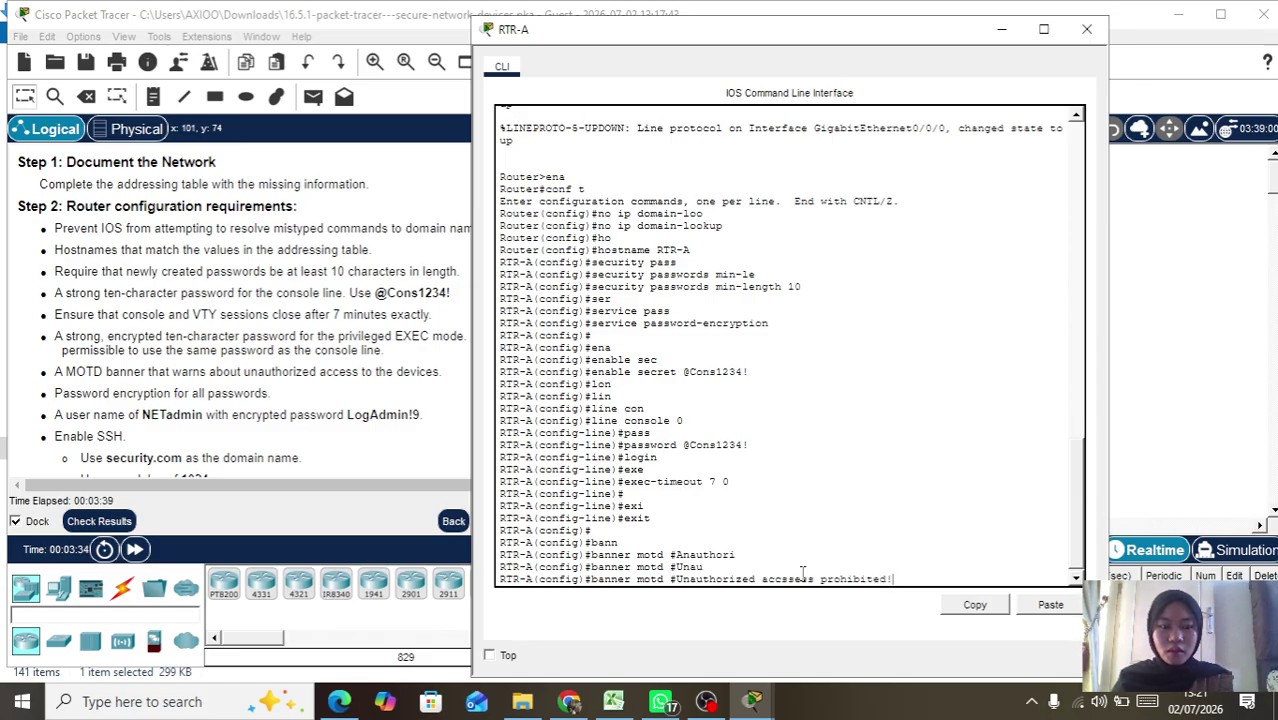
pyautogui.write('#')
pyautogui.press('Return')
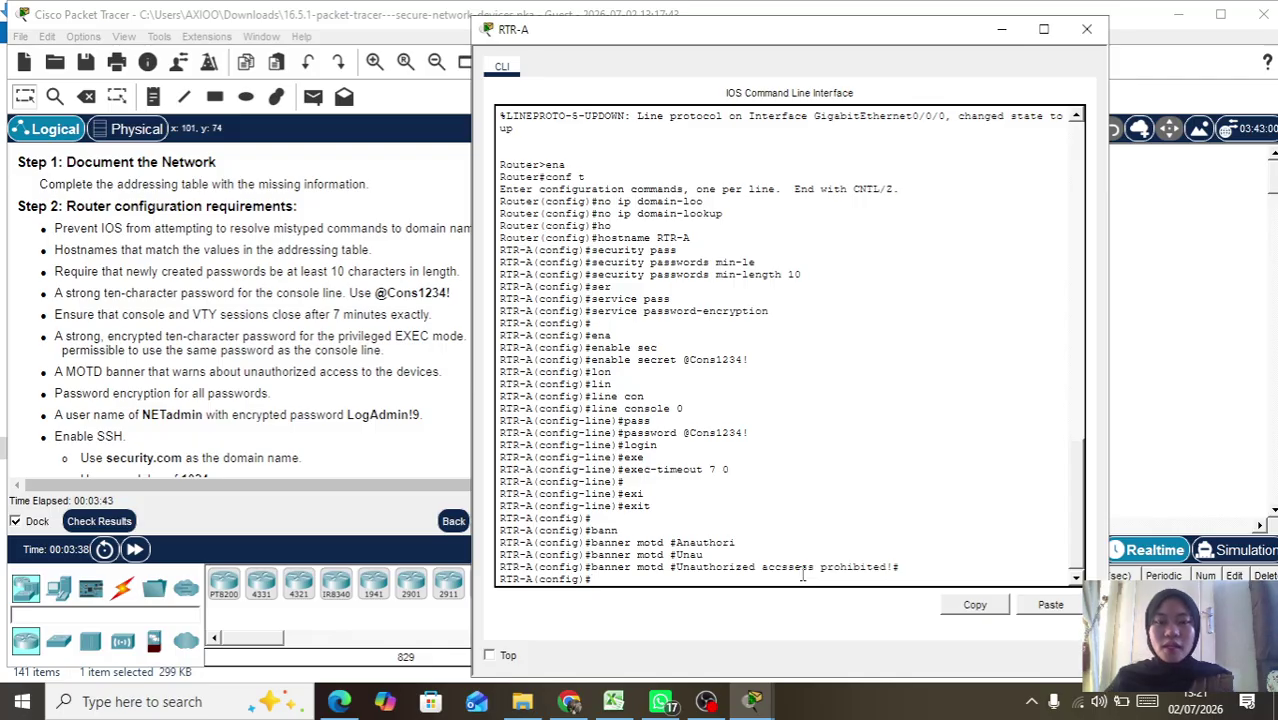
# Step: Create the local admin username with an encrypted secret password
pyautogui.write('use')
pyautogui.press('Tab')
pyautogui.write('NEt')
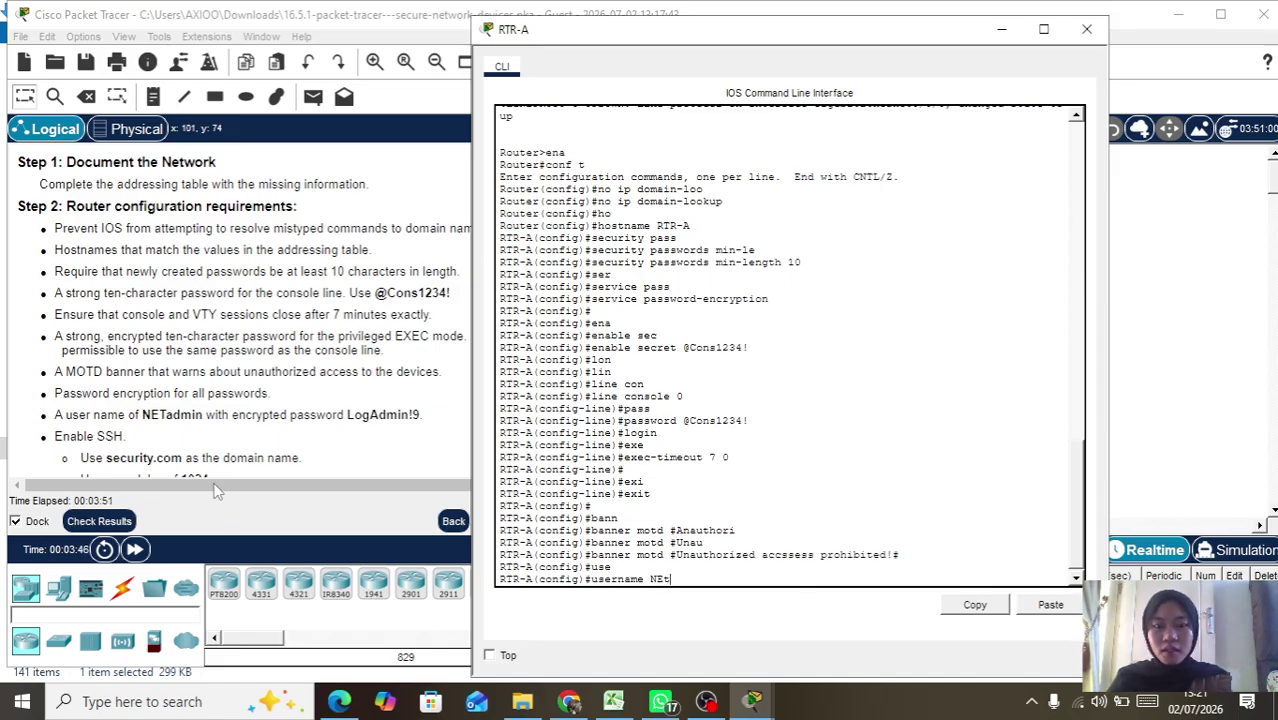
pyautogui.press('BackSpace')
pyautogui.write('T')
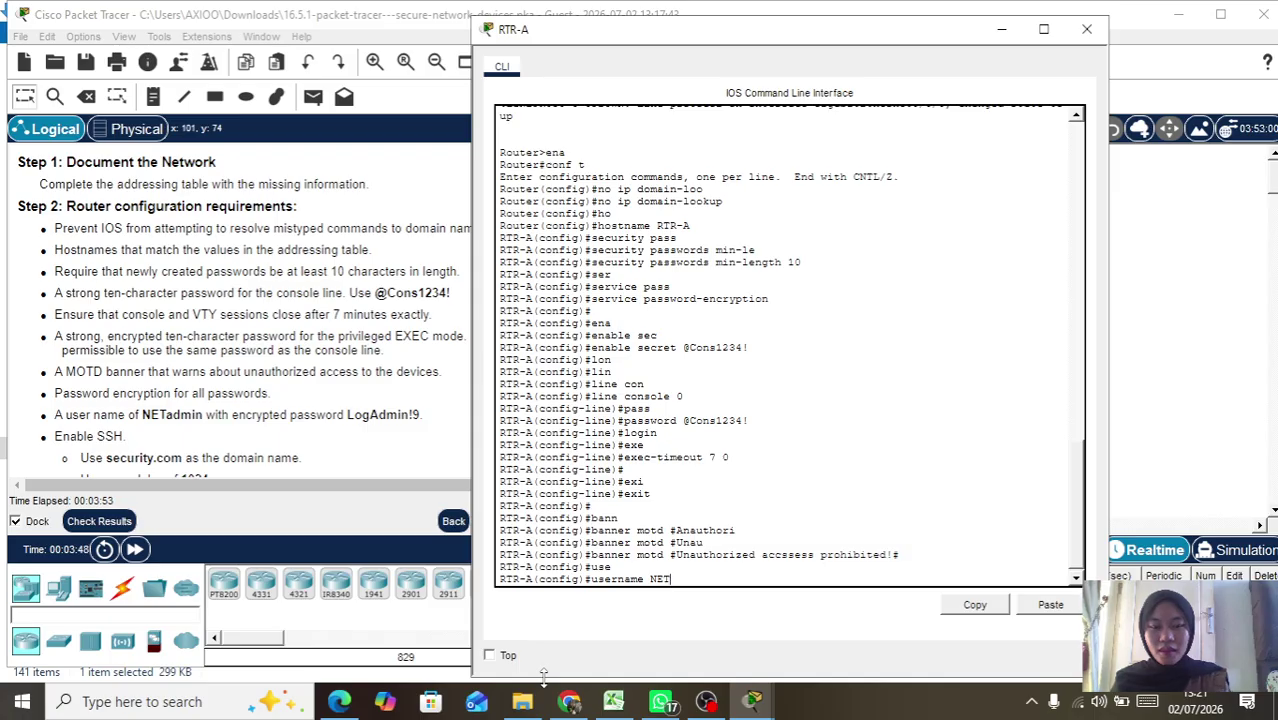
pyautogui.write('admin sec')
pyautogui.press('Tab')
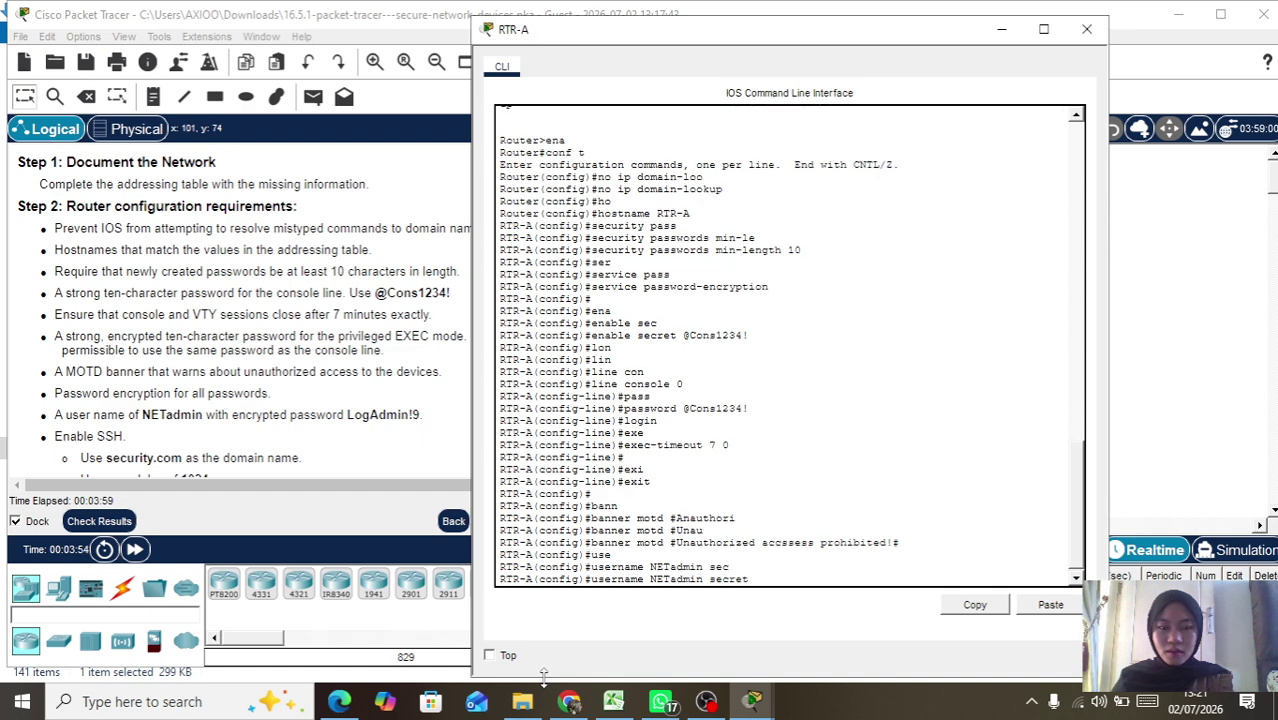
pyautogui.write('Lo')
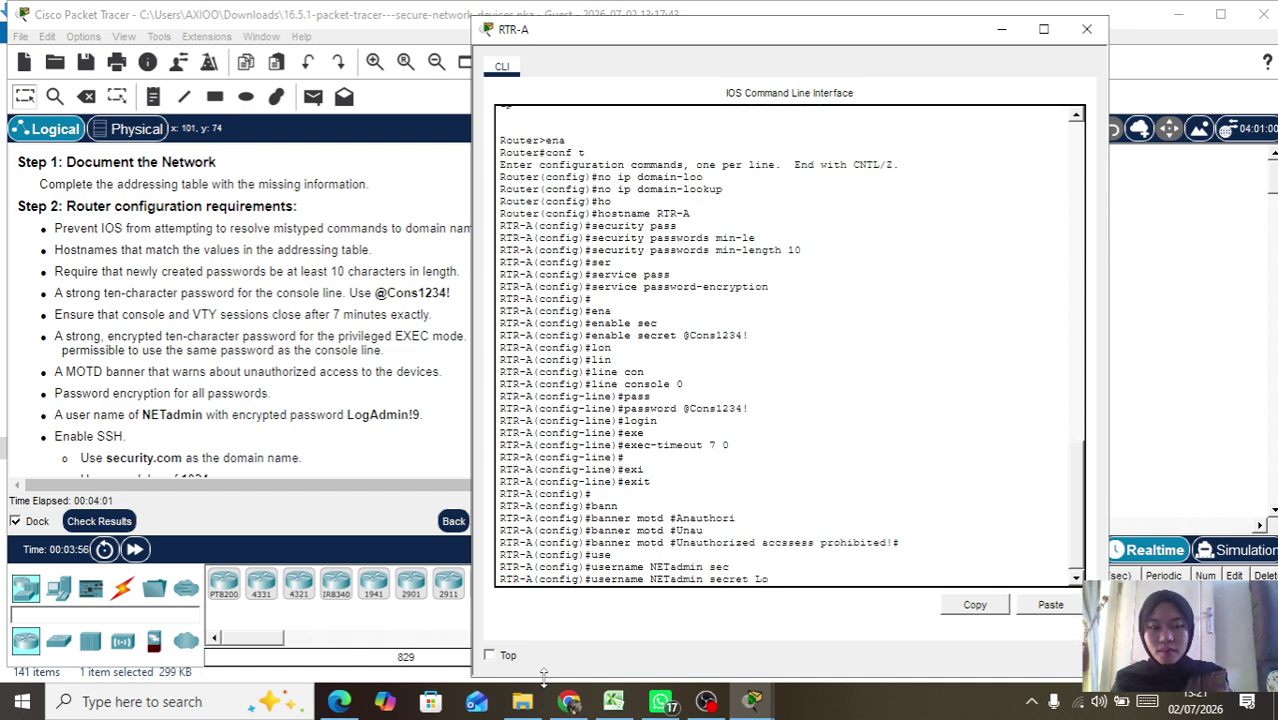
pyautogui.write('gAd')
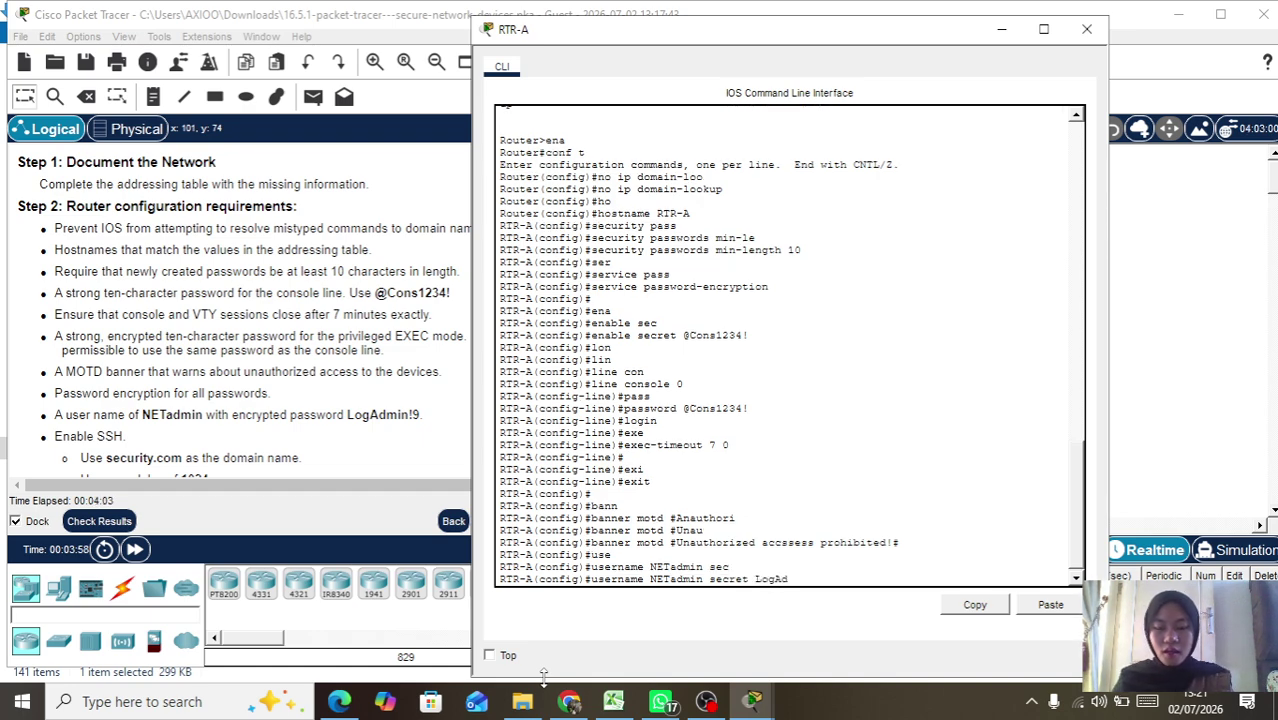
pyautogui.write('min')
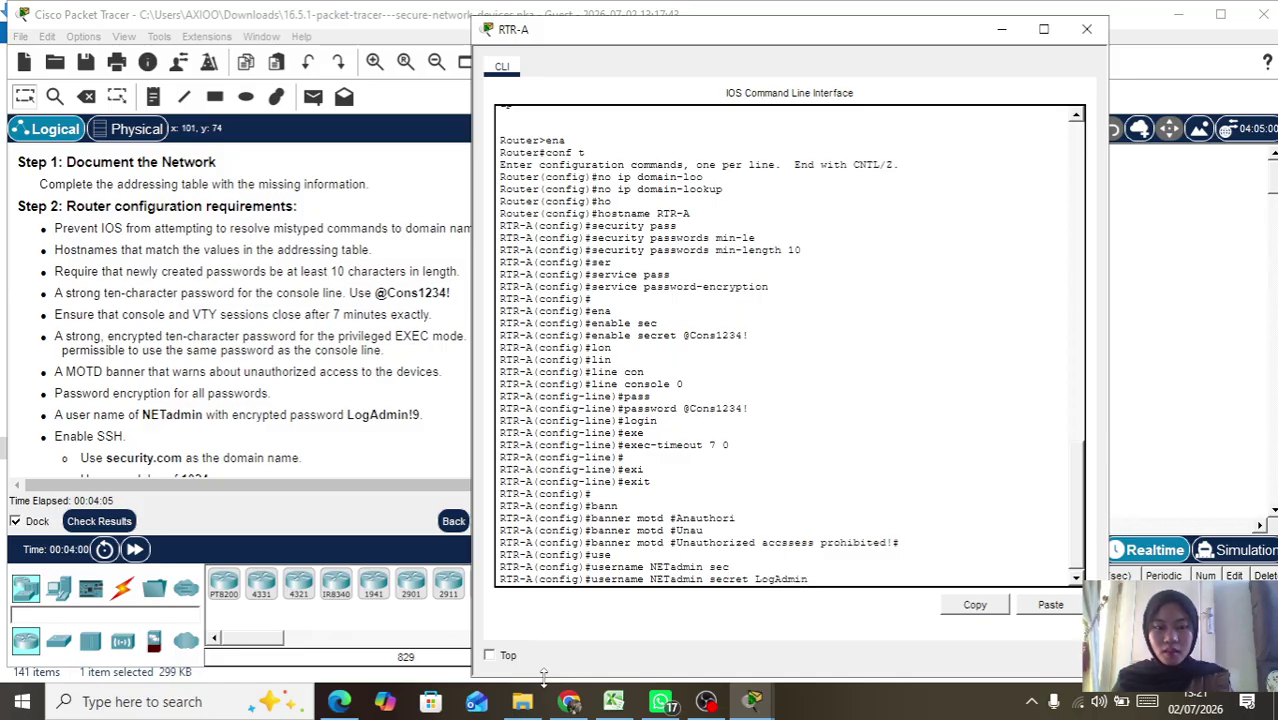
pyautogui.write('!9')
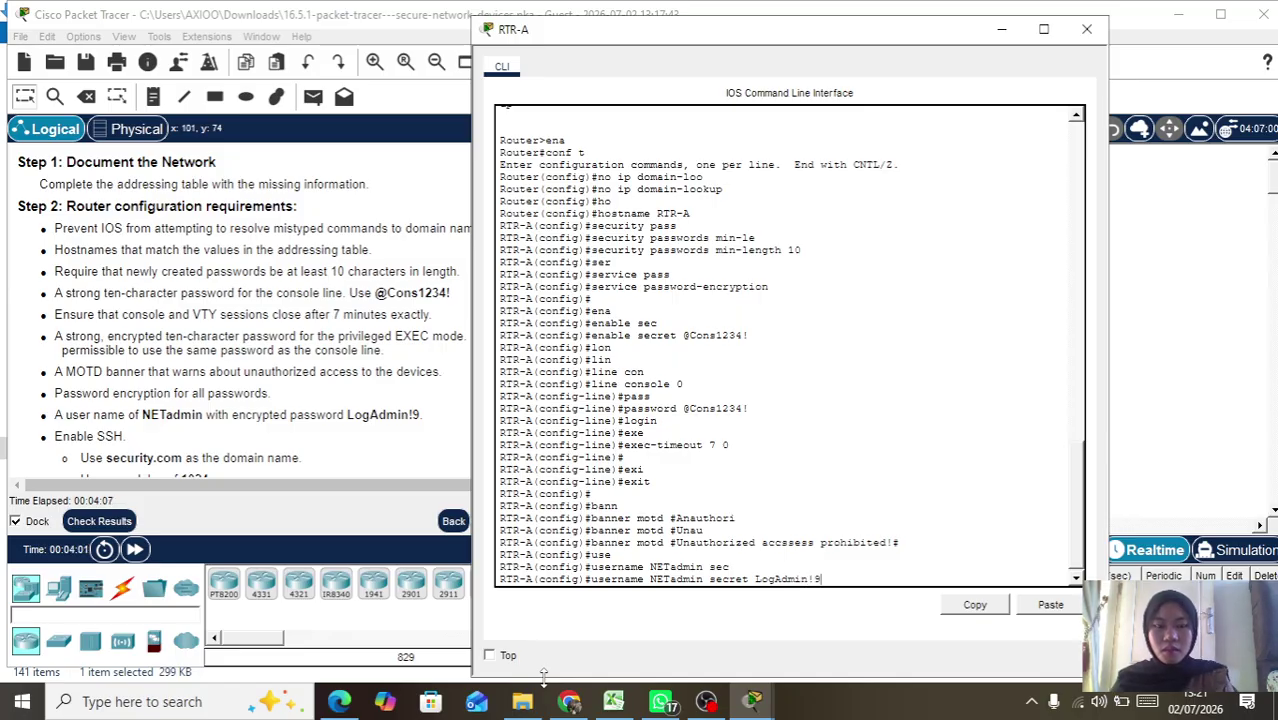
pyautogui.press('Return')
pyautogui.write('ip domain')
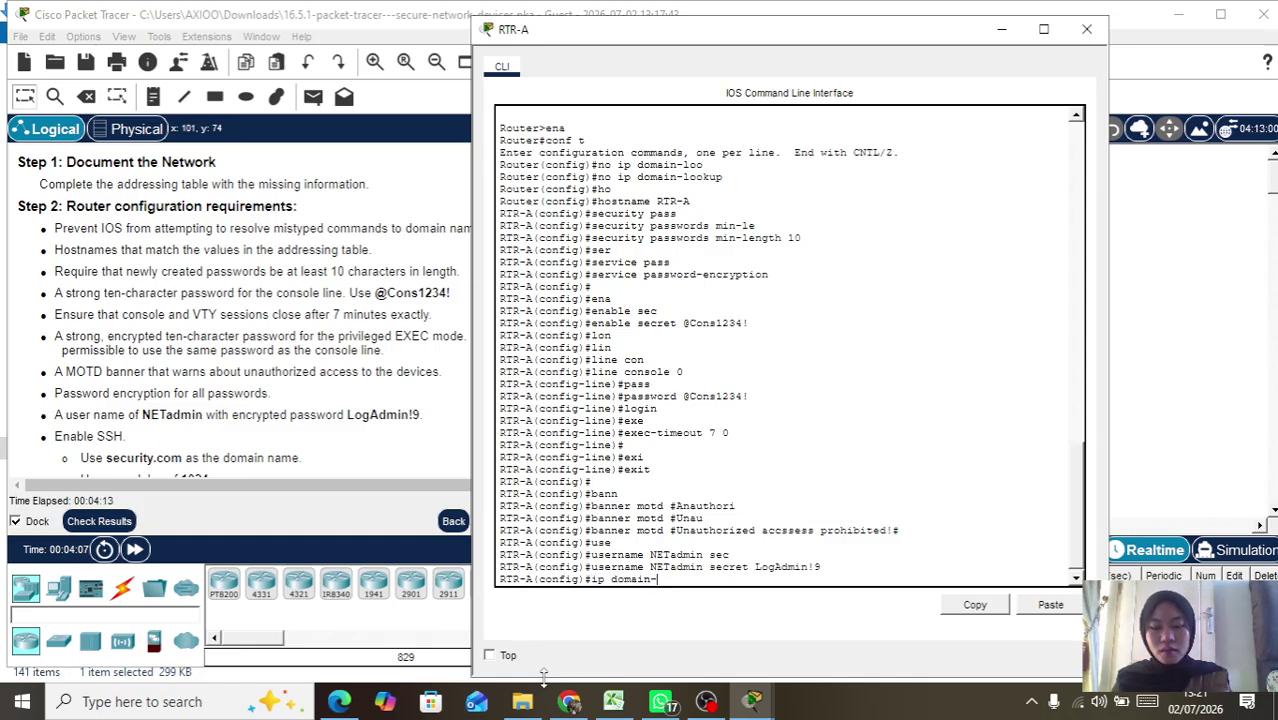
pyautogui.write('-n')
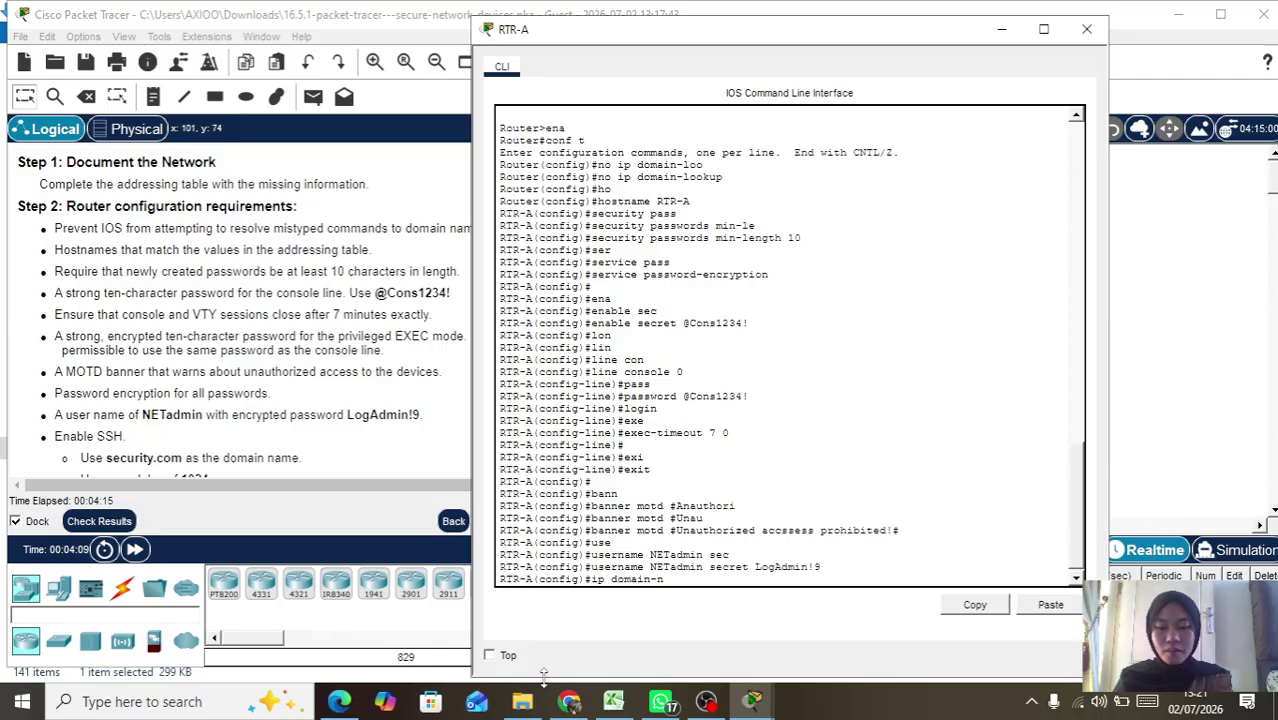
# Step: Apply ip domain-name security.com on RTR-A
pyautogui.press('Tab')
pyautogui.write('sec')
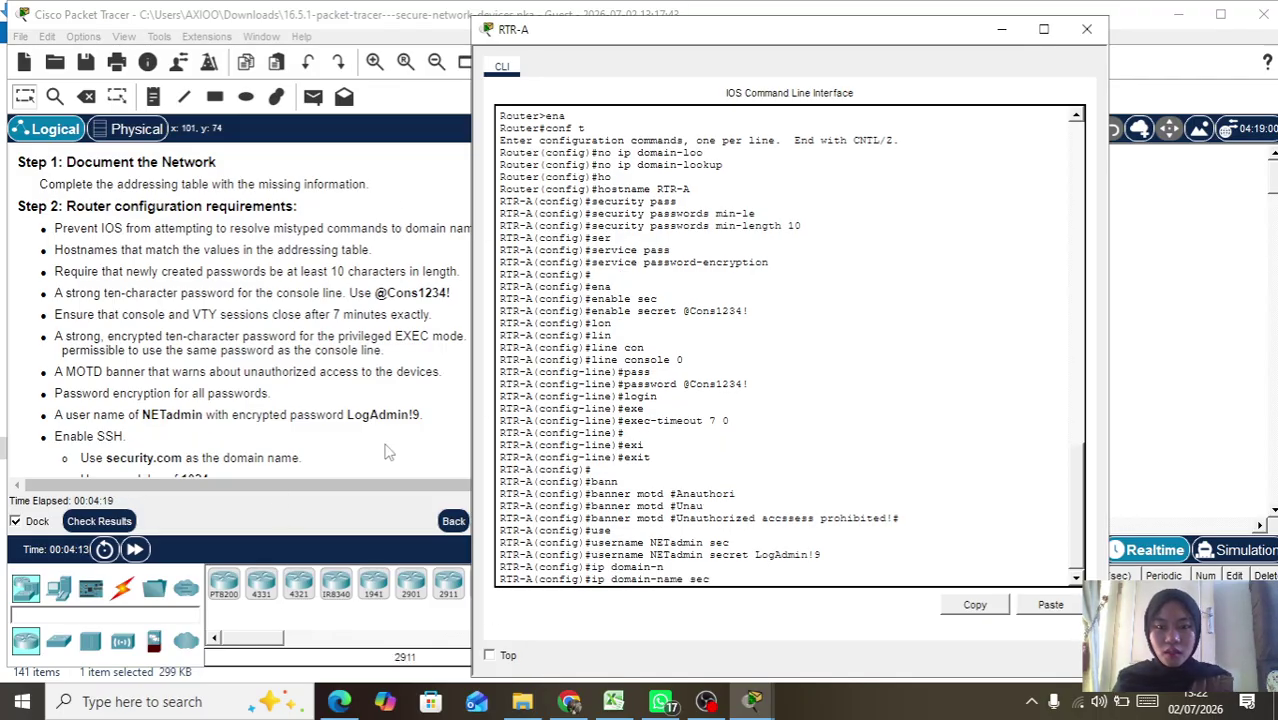
pyautogui.scroll(-1, 375, 292)
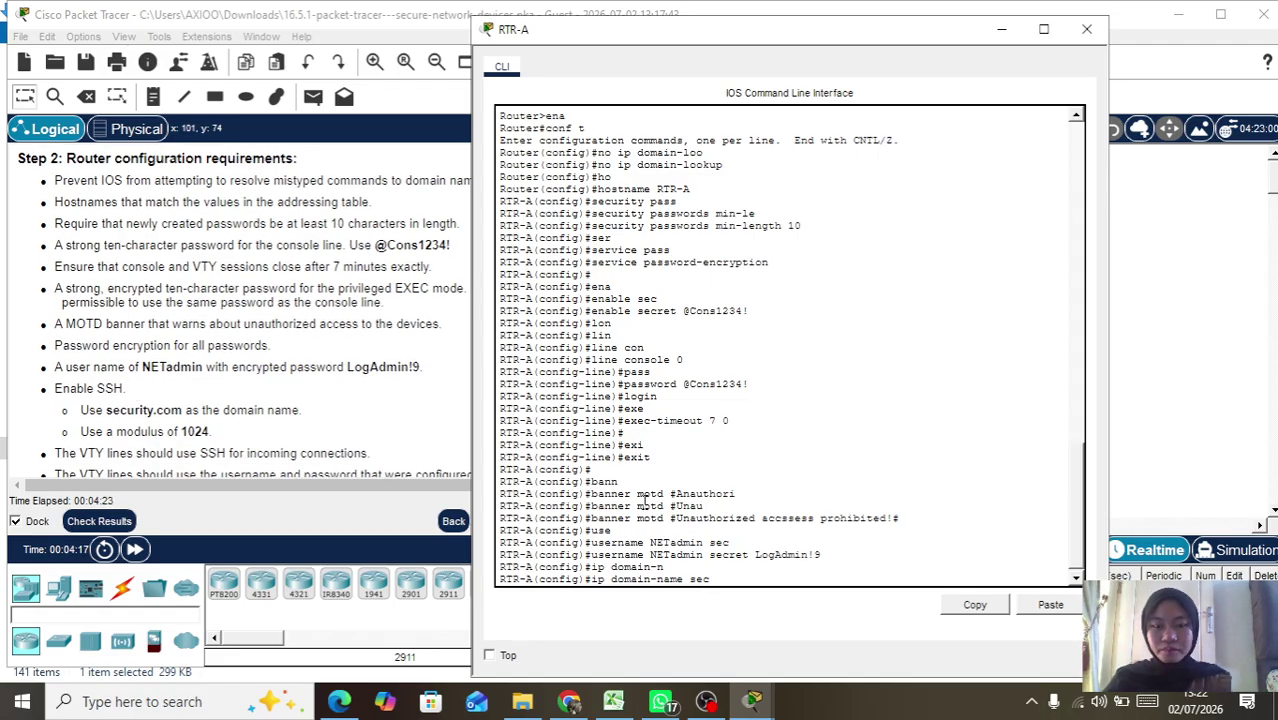
pyautogui.press('Tab')
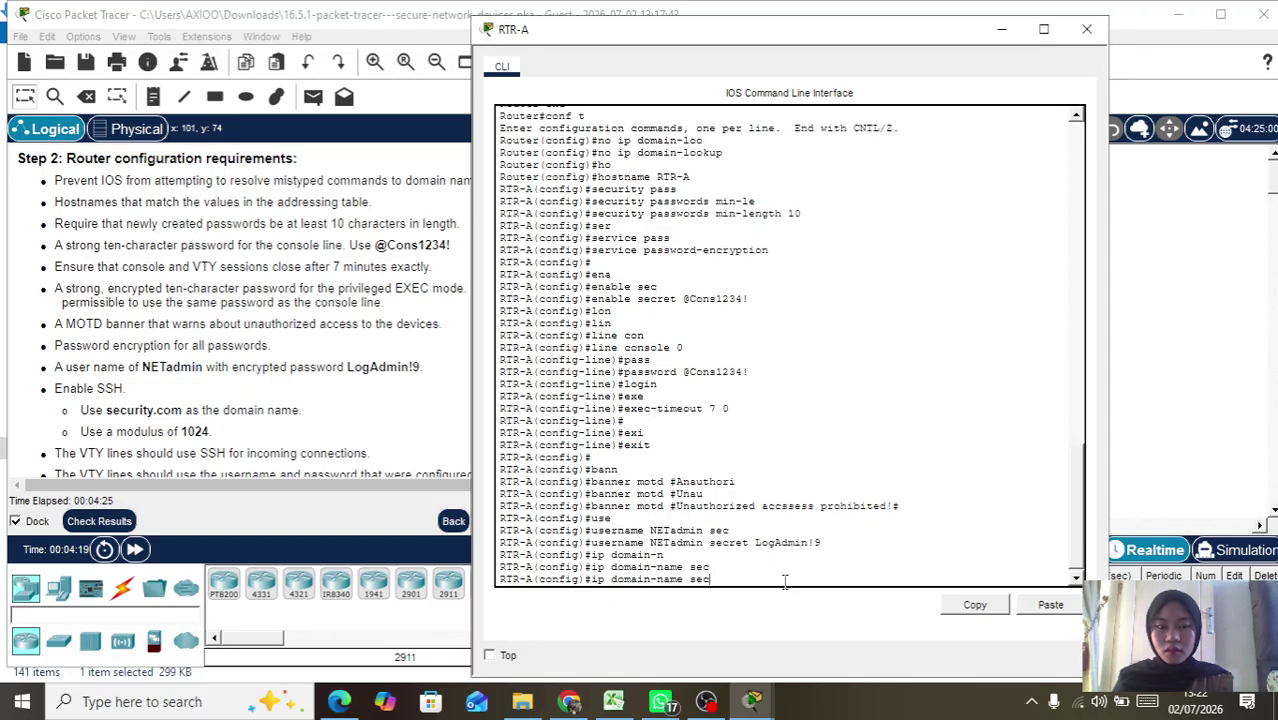
pyautogui.write('e')
pyautogui.press('BackSpace')
pyautogui.write('urity')
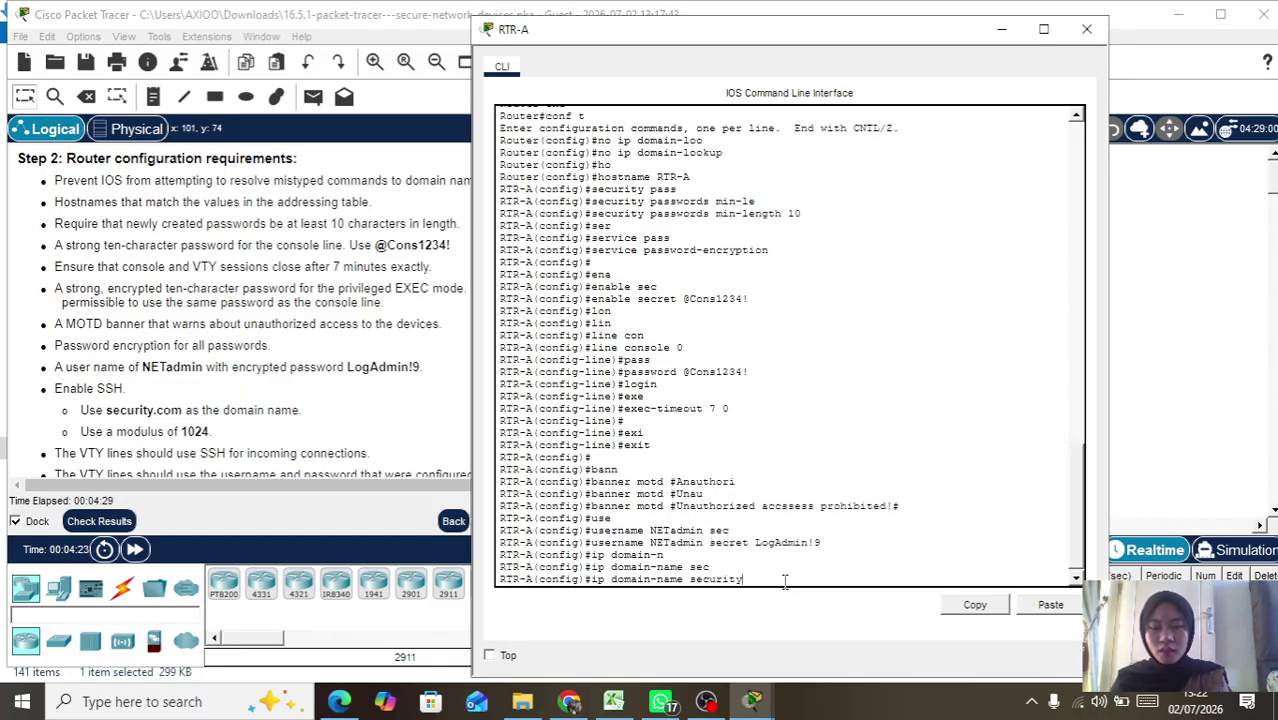
pyautogui.write('.com')
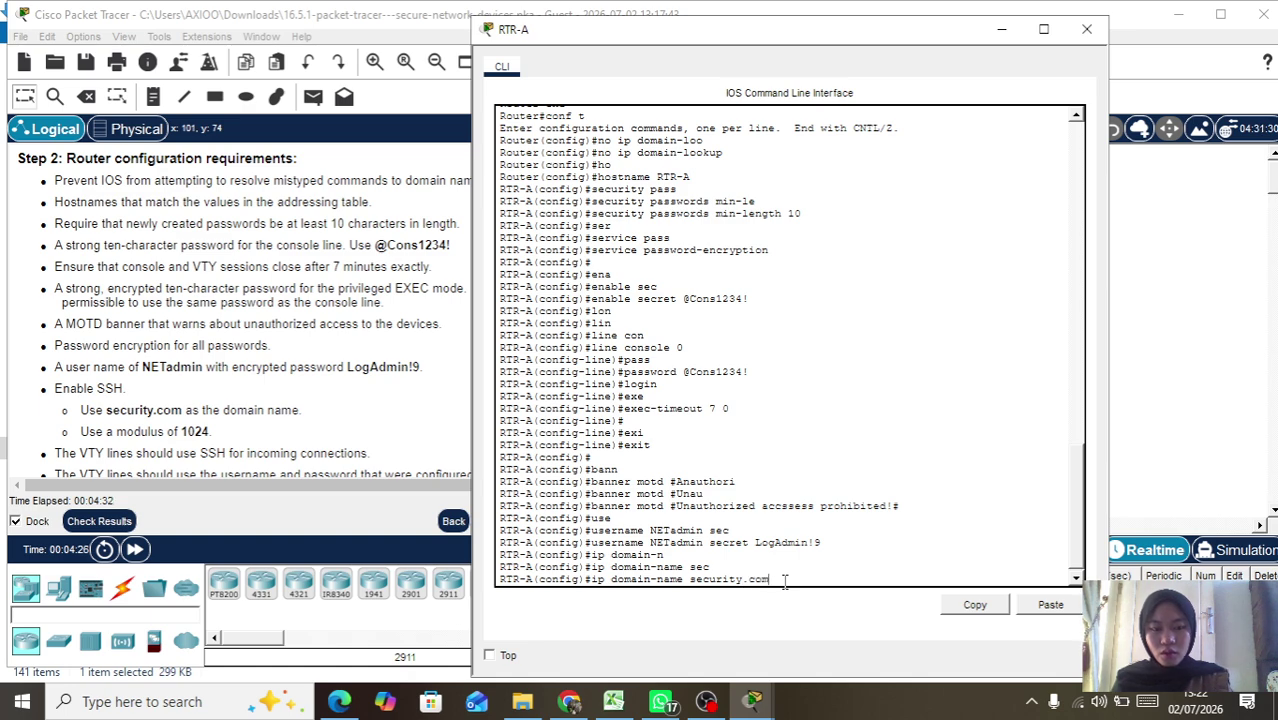
pyautogui.press('Return')
pyautogui.write('cr')
pyautogui.press('Tab')
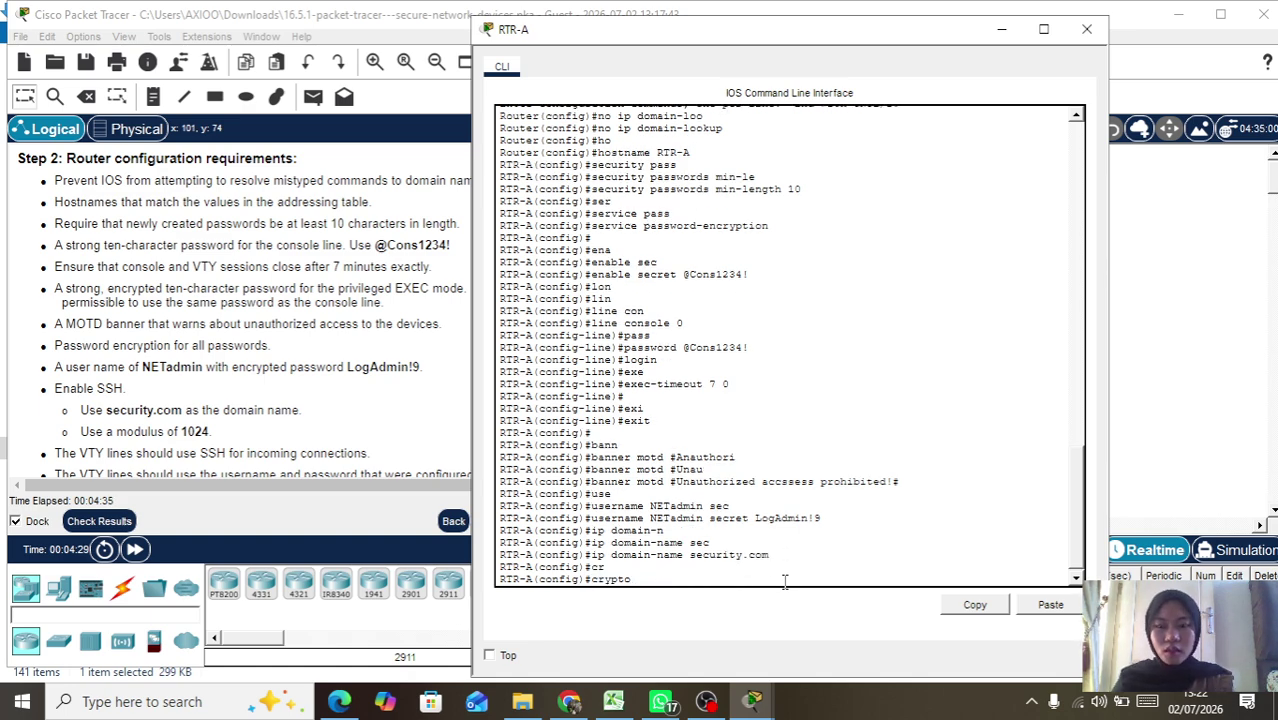
# Step: Run crypto key generate rsa with a 1024-bit modulus, enabling SSH 1.99
pyautogui.write('k')
pyautogui.press('Tab')
pyautogui.write('g')
pyautogui.press('Tab')
pyautogui.write('r')
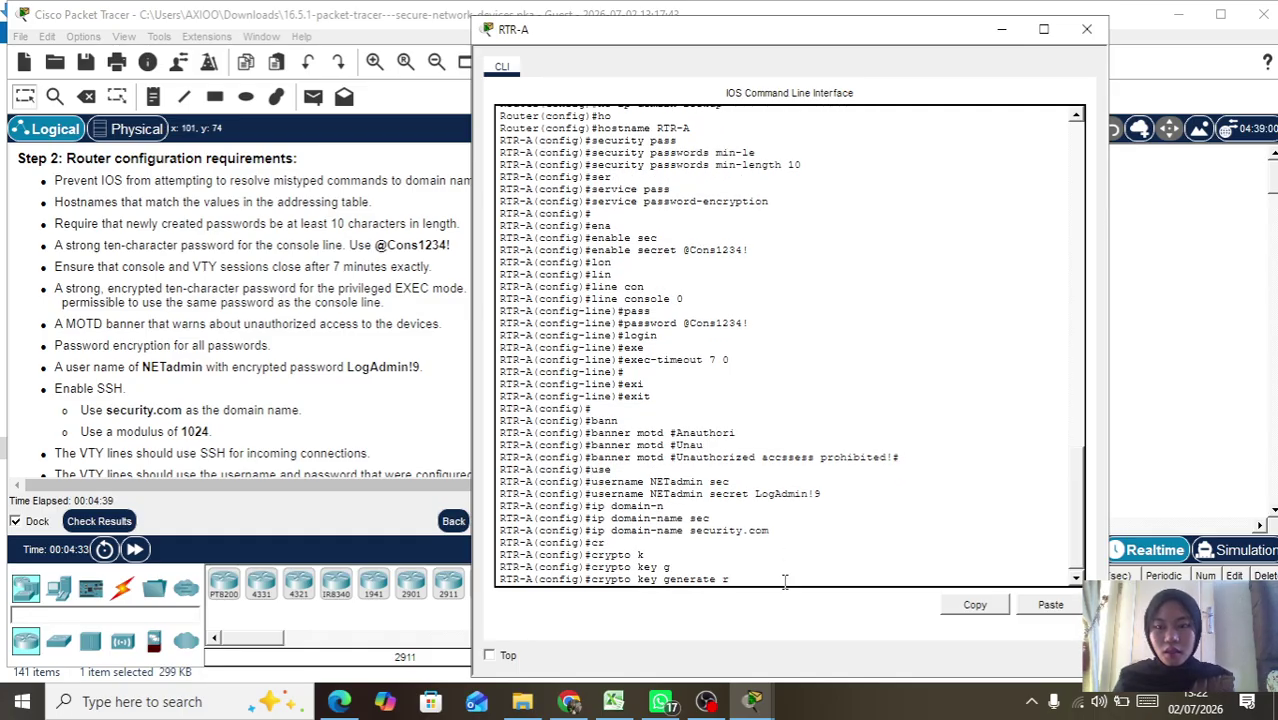
pyautogui.press('Tab')
pyautogui.press('Return')
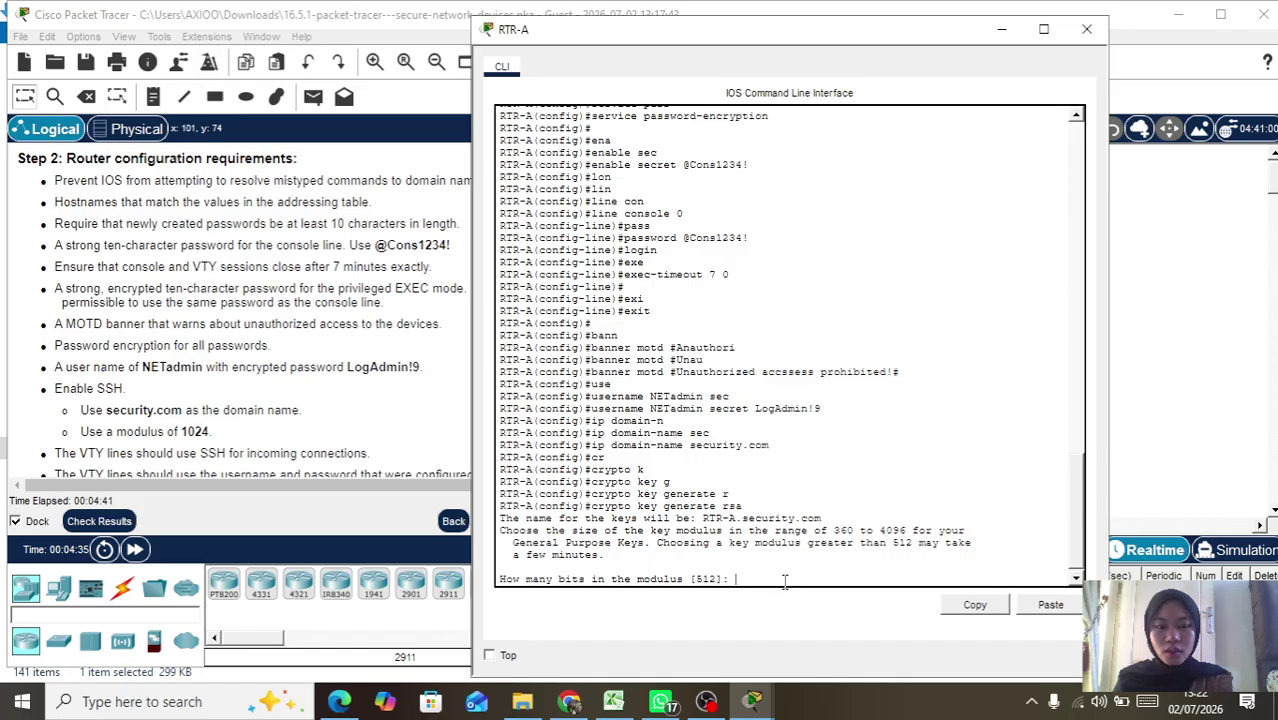
pyautogui.write('102')
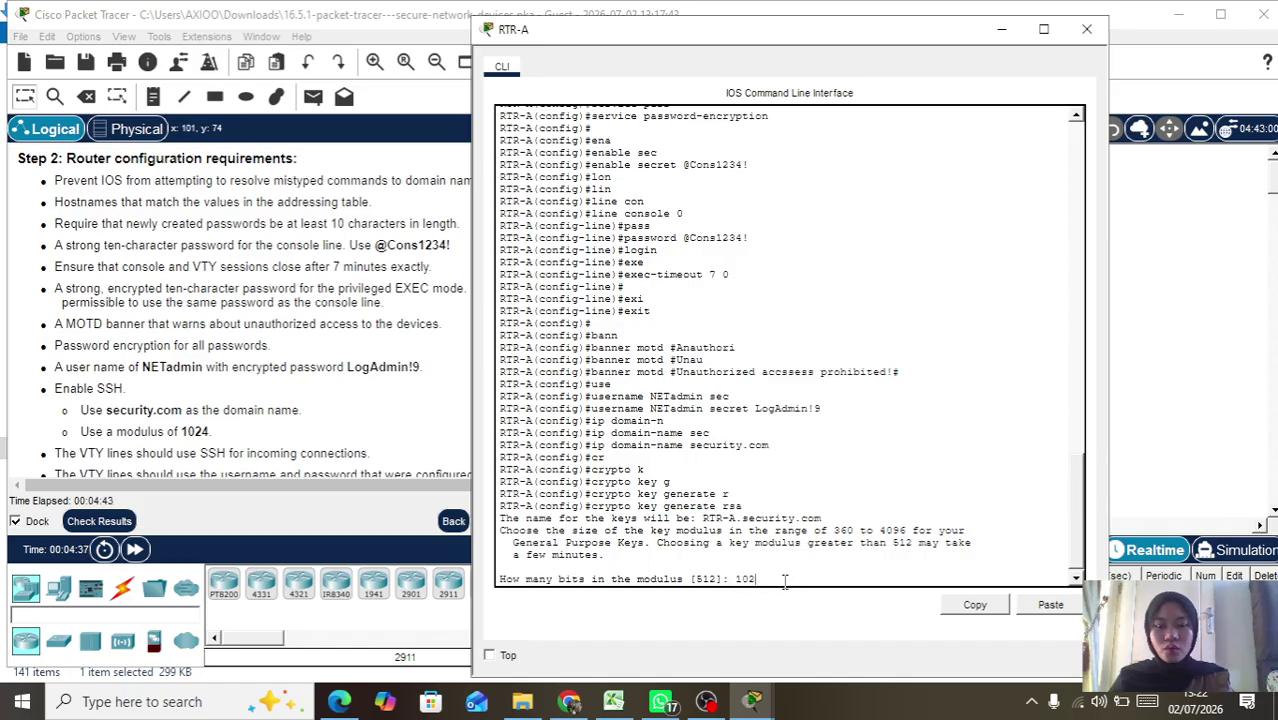
pyautogui.write('4')
pyautogui.press('Return')
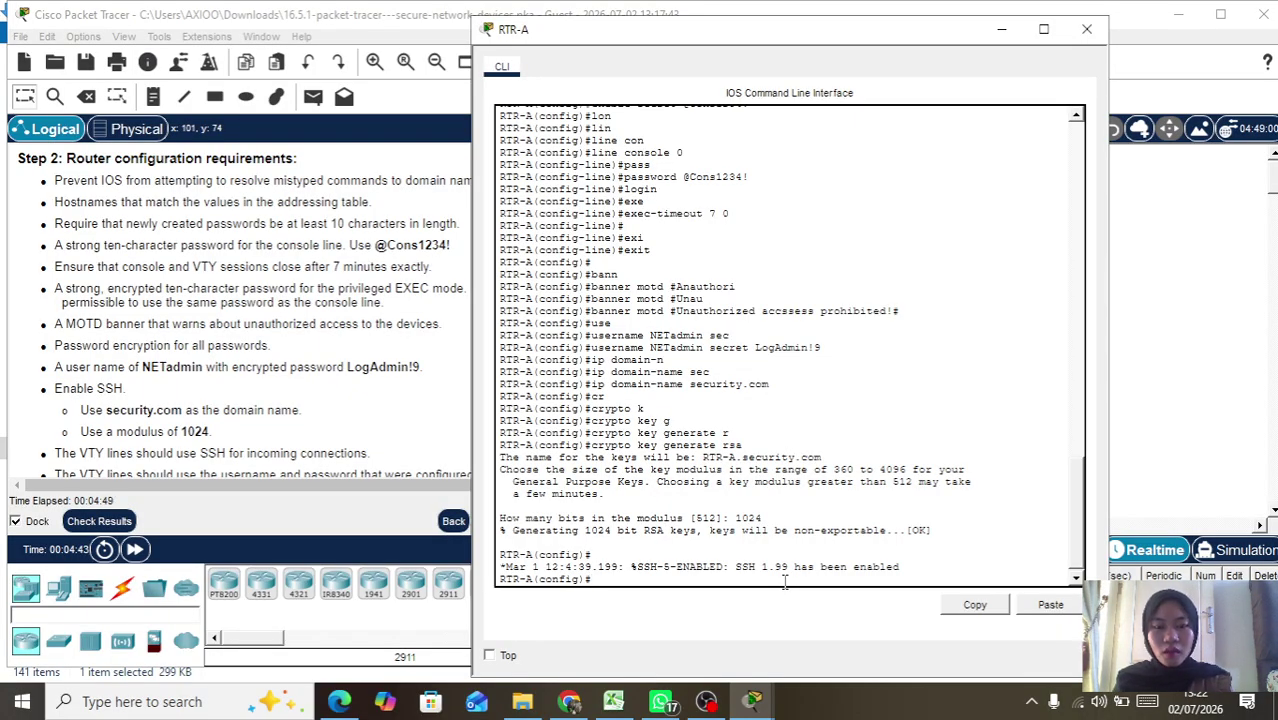
# Step: Apply login block-for 45 attempts 3 within 100 on RTR-A
pyautogui.write('gin block-for')
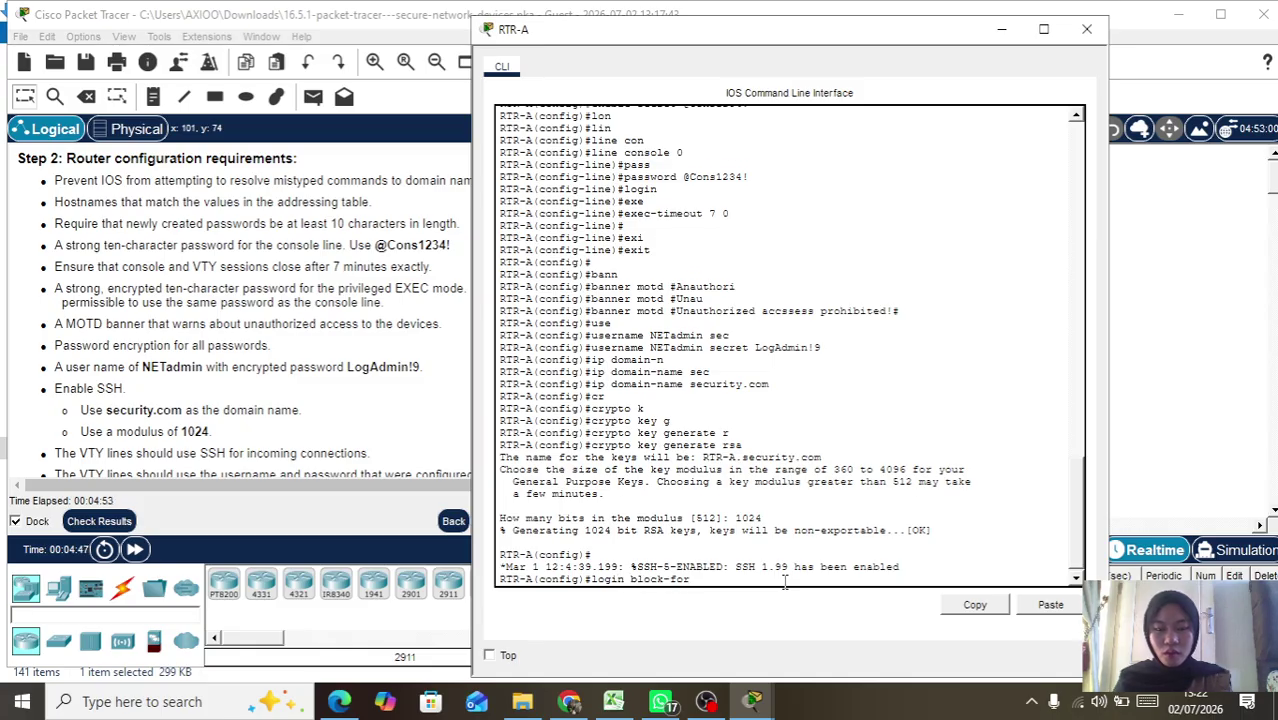
pyautogui.press('Tab')
pyautogui.write('45')
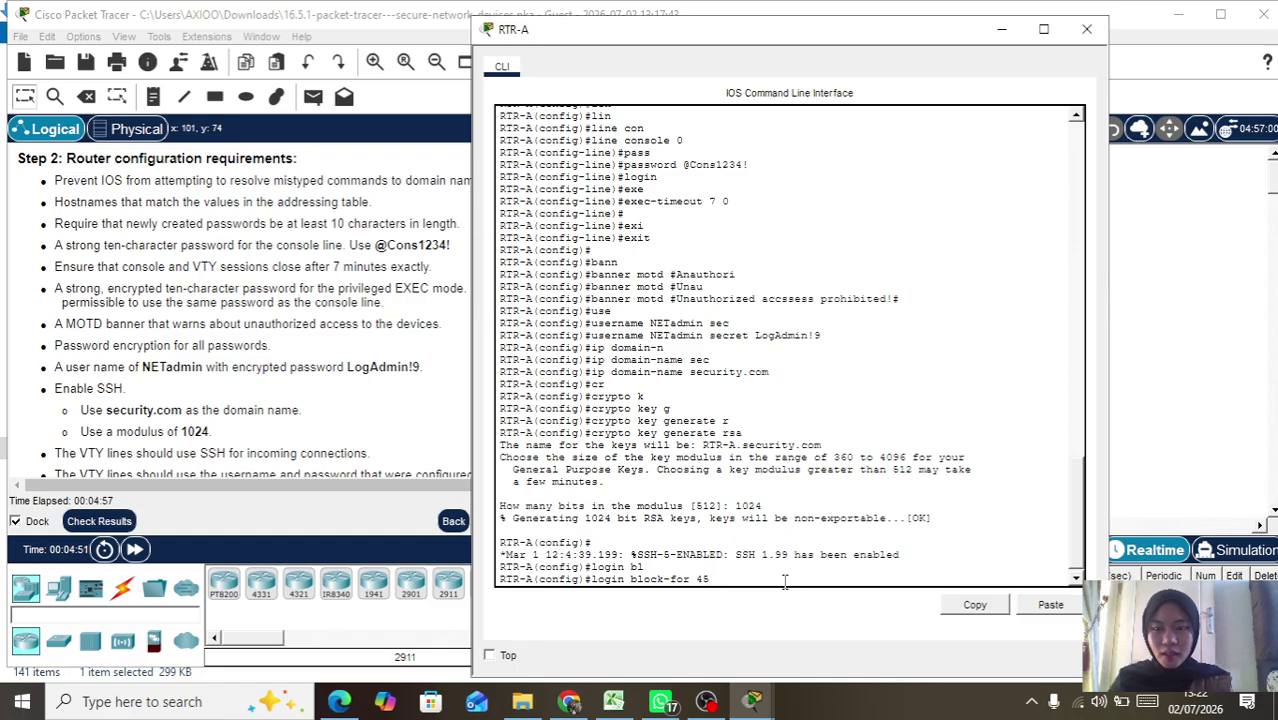
pyautogui.write(' at')
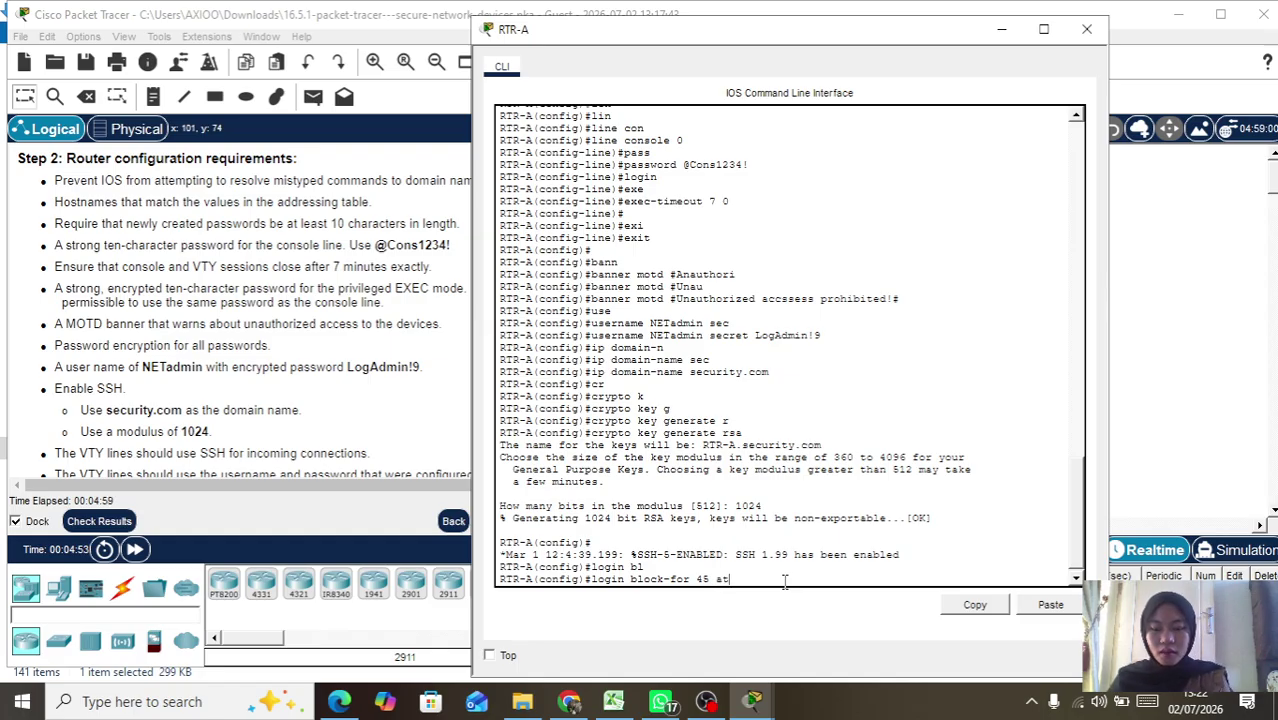
pyautogui.press('Tab')
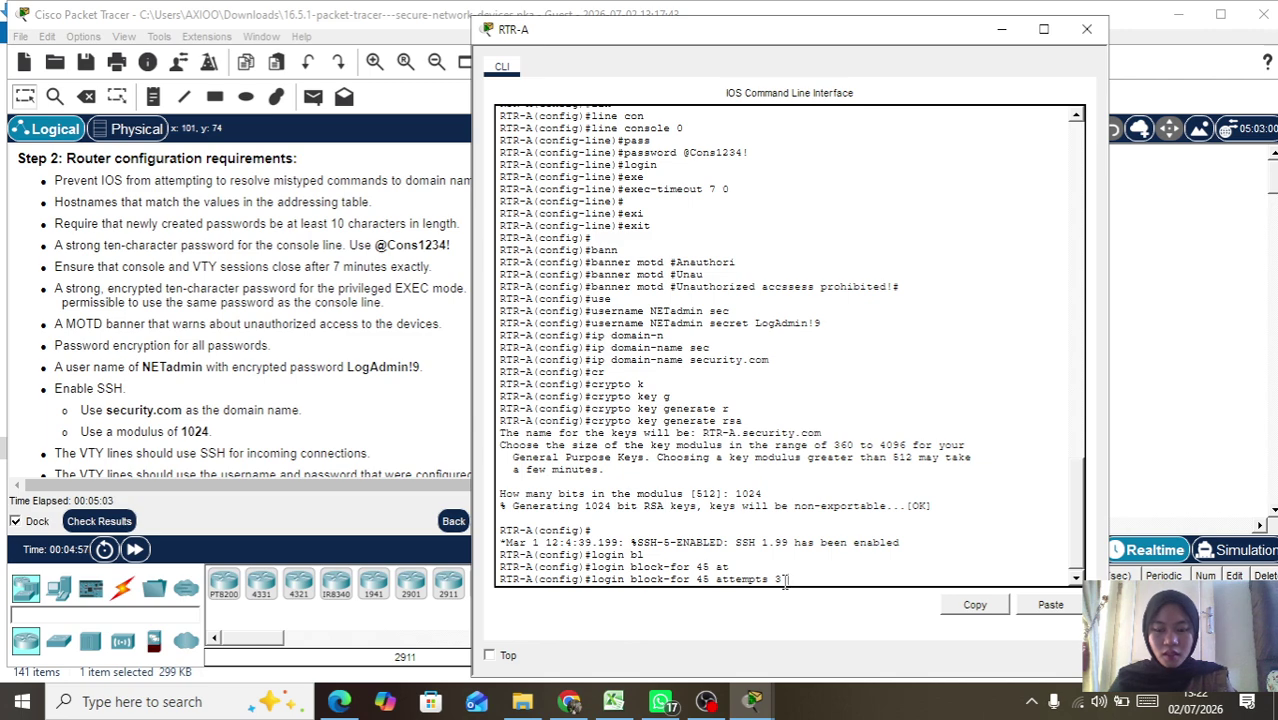
pyautogui.write('3 w')
pyautogui.press('Tab')
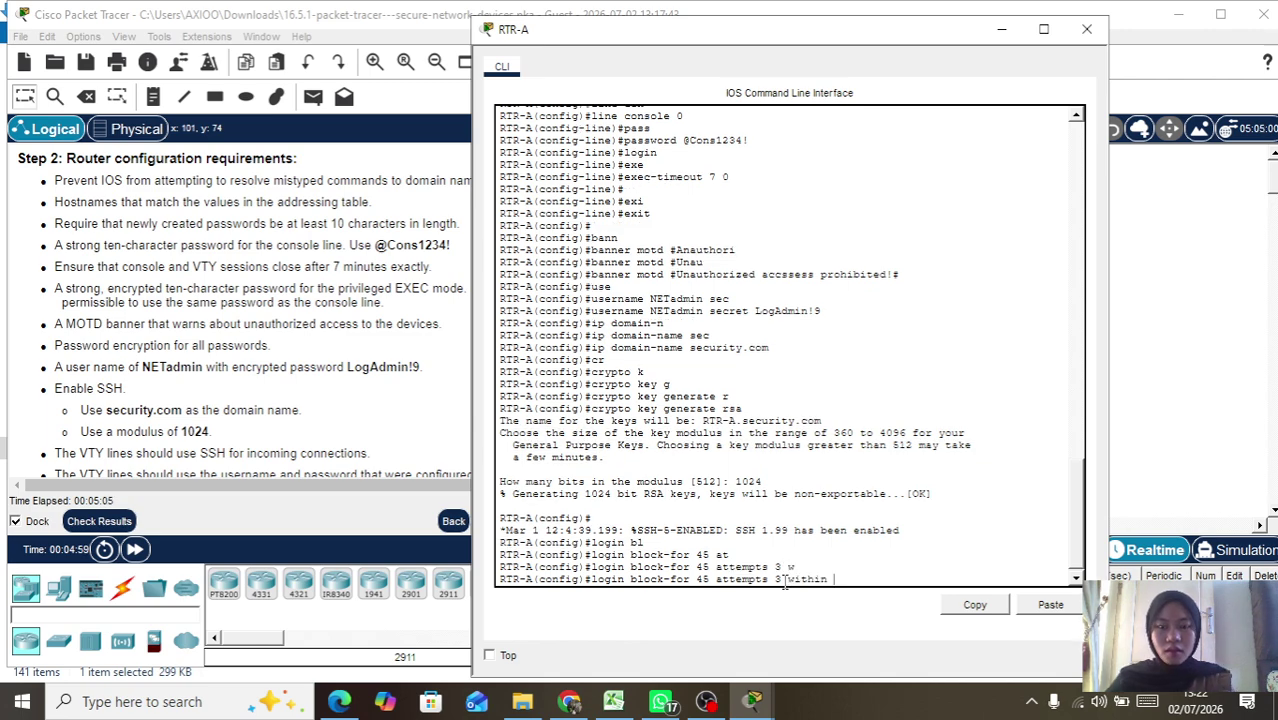
pyautogui.write('100')
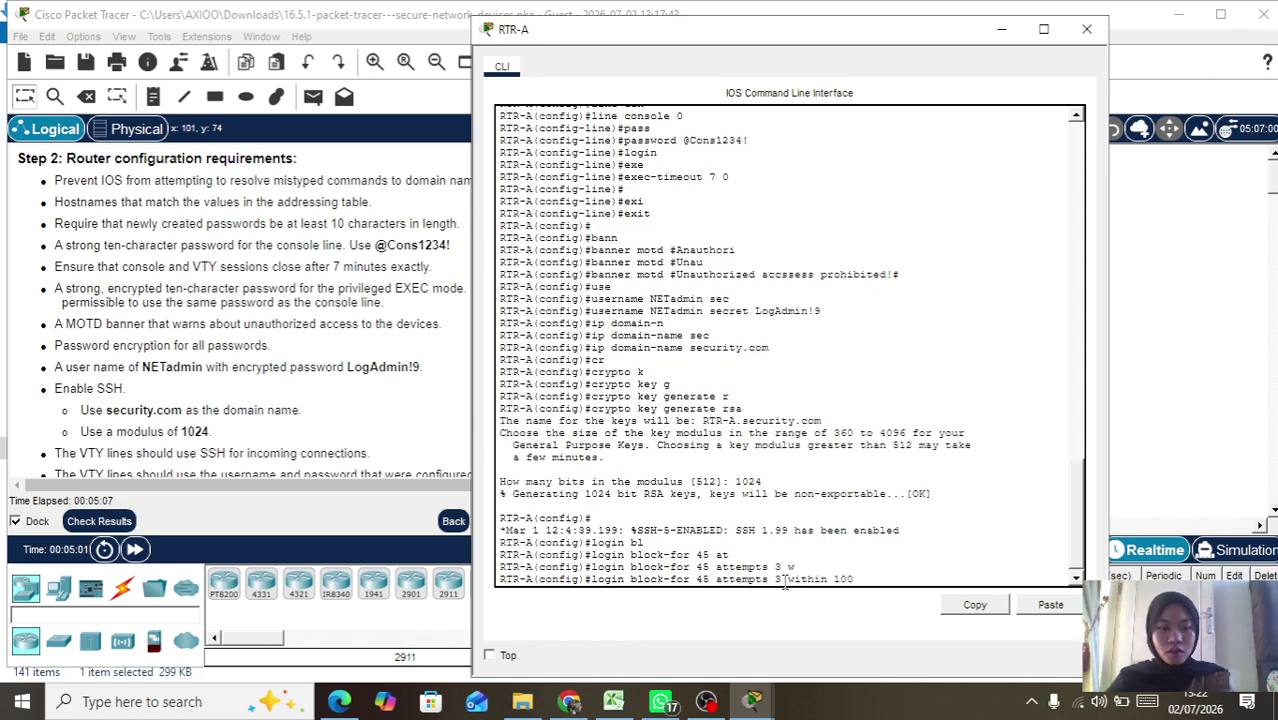
pyautogui.press('Return')
pyautogui.write('l')
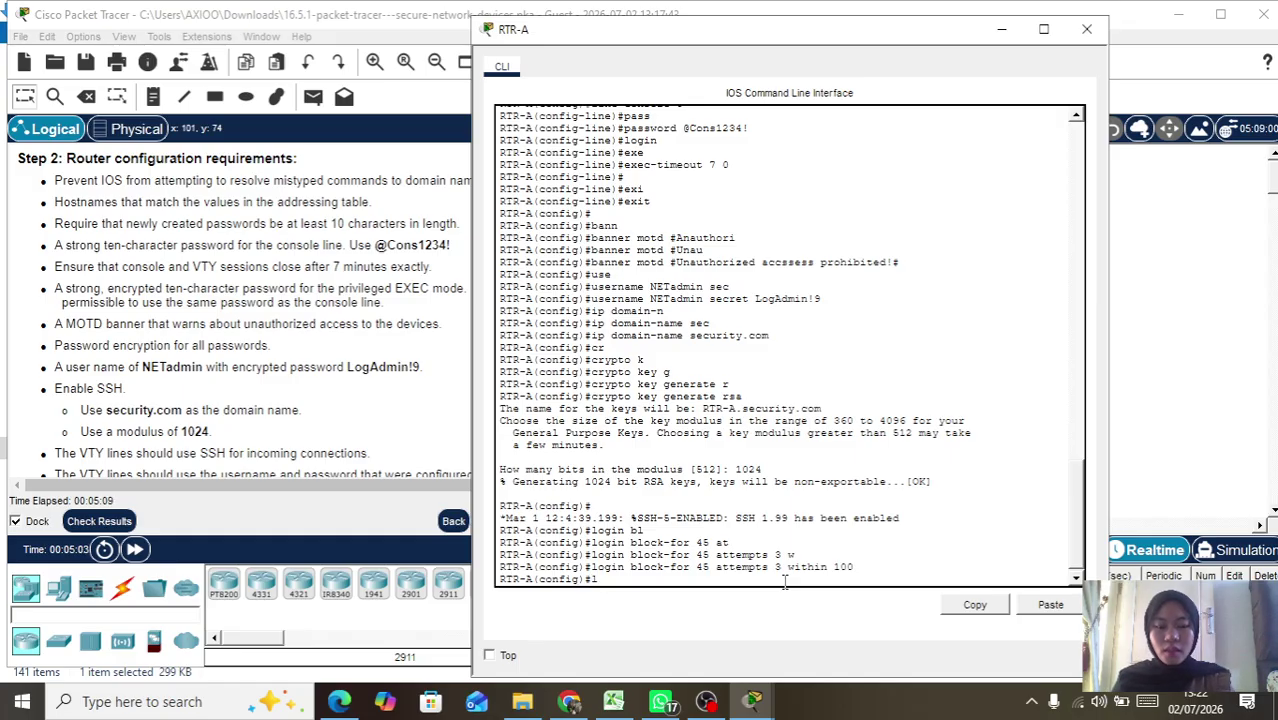
pyautogui.write('i')
pyautogui.press('Tab')
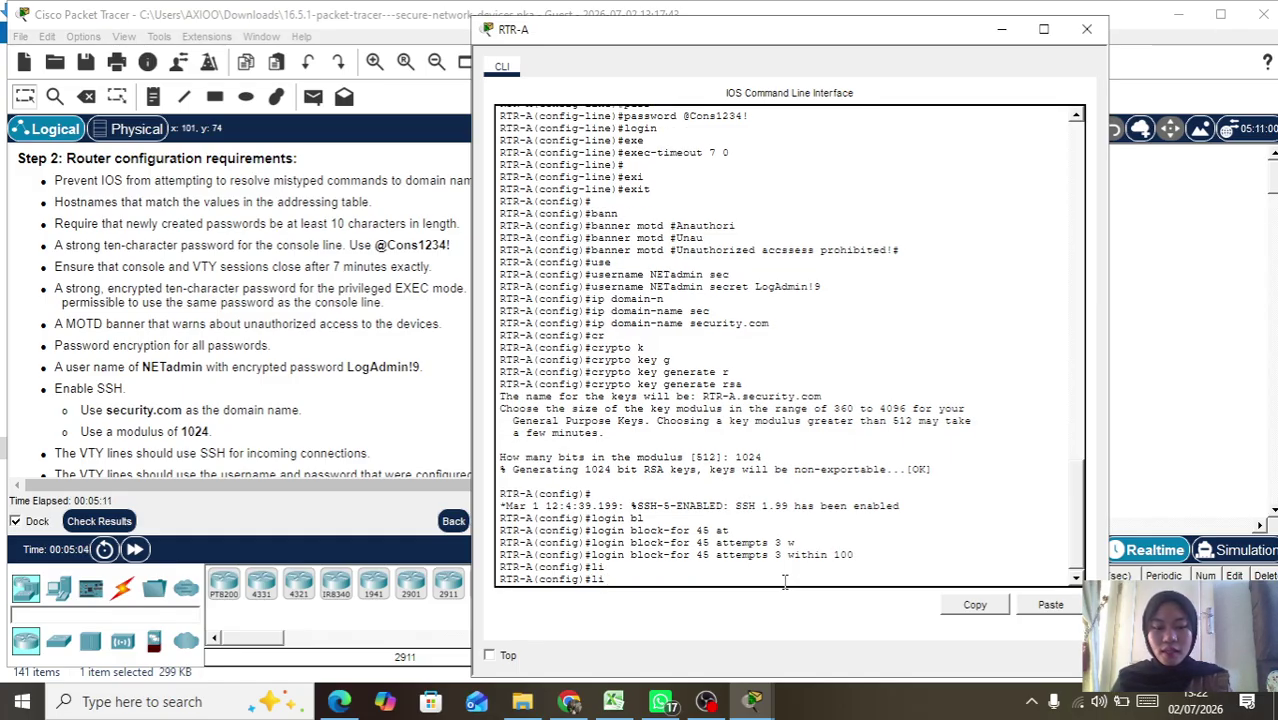
# Step: Enter RTR-A's VTY lines 0–4 and allow only SSH as the transport input
pyautogui.write('ne')
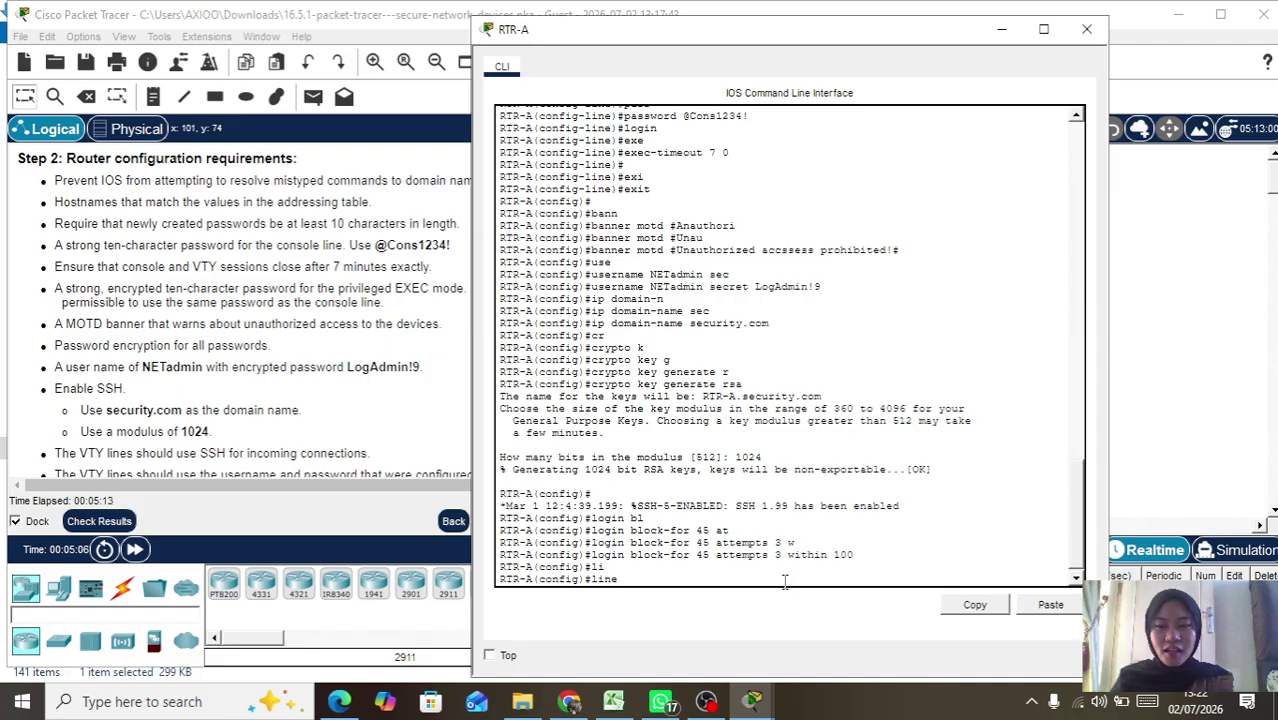
pyautogui.write(' v')
pyautogui.press('Tab')
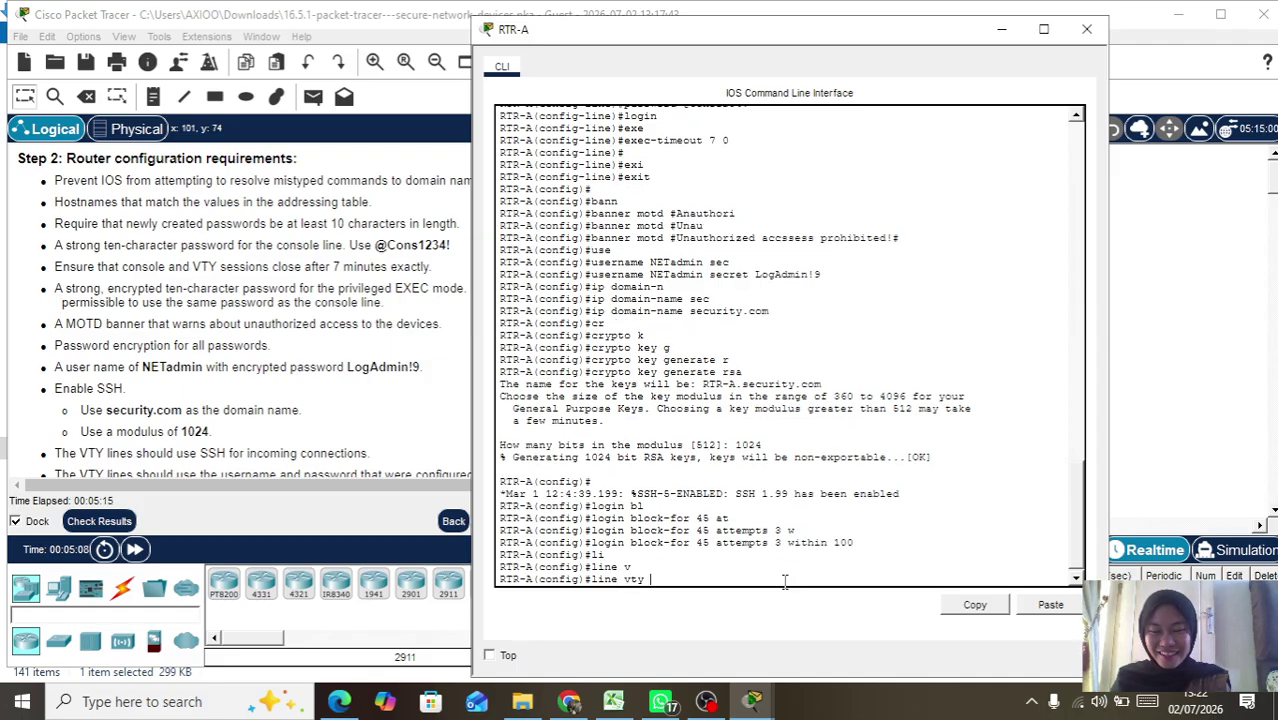
pyautogui.write('0 4')
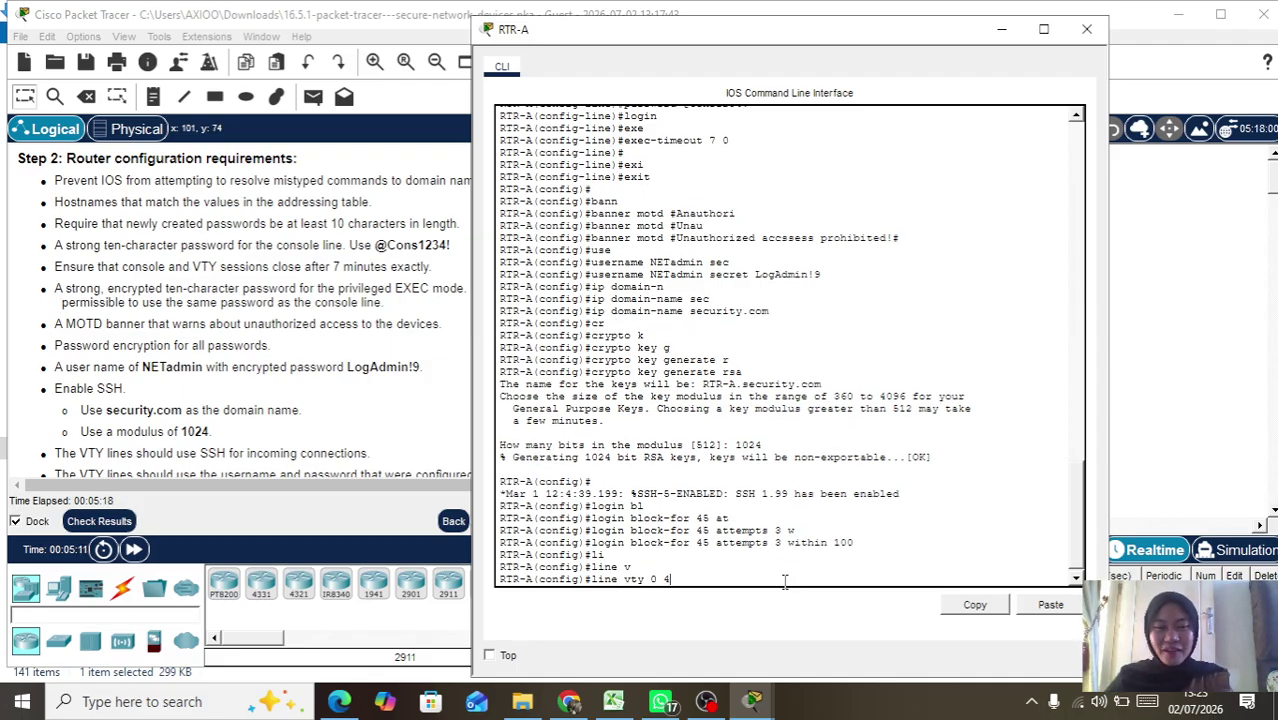
pyautogui.press('Return')
pyautogui.write('tr')
pyautogui.press('Tab')
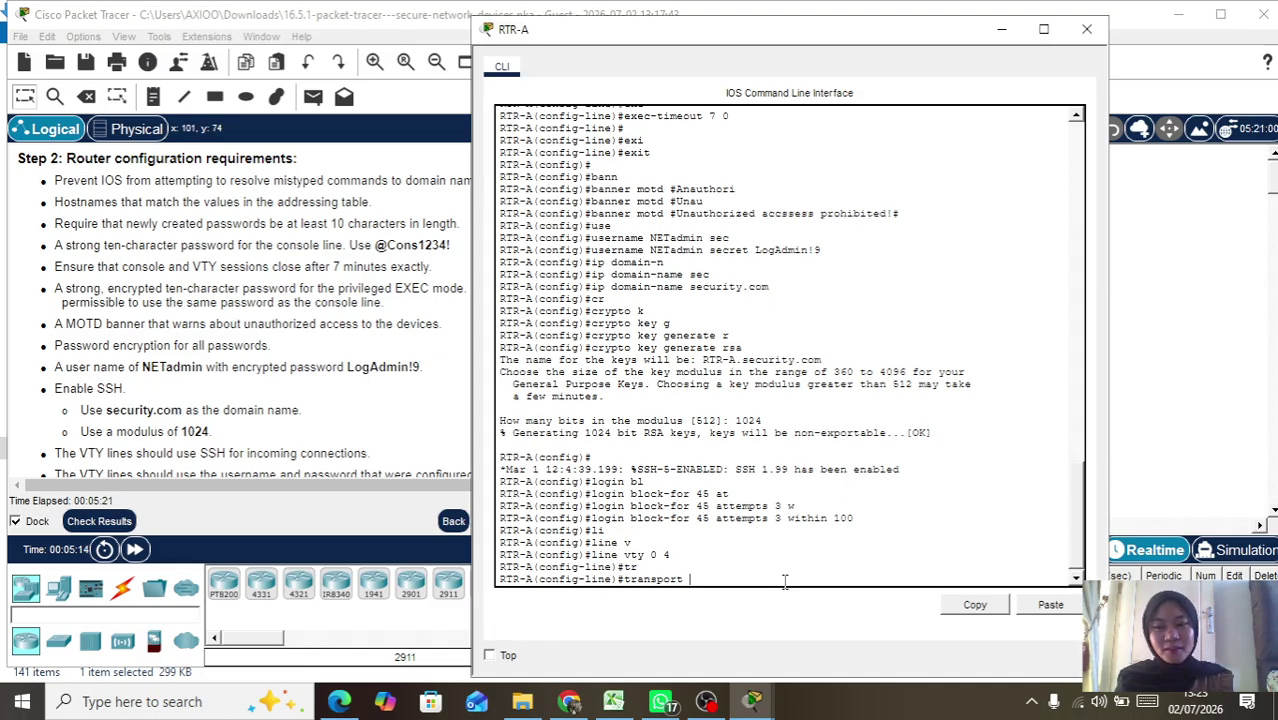
pyautogui.write('in')
pyautogui.press('Tab')
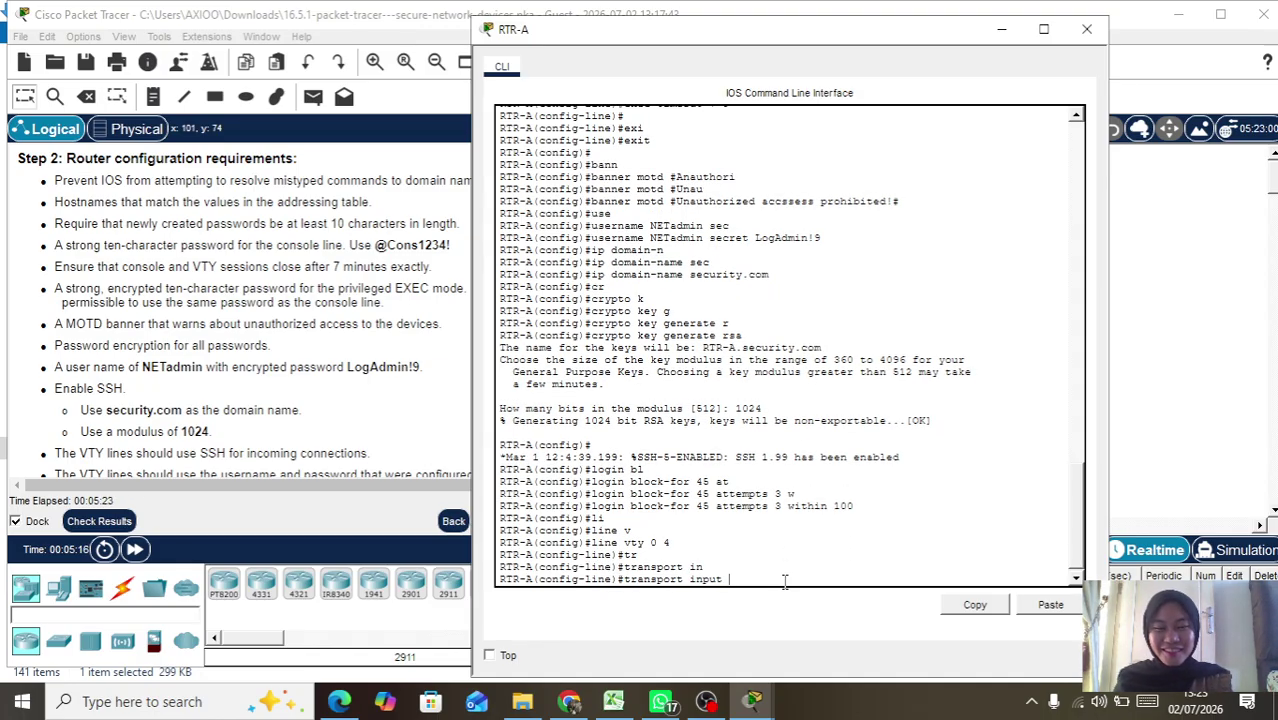
pyautogui.write('ssh')
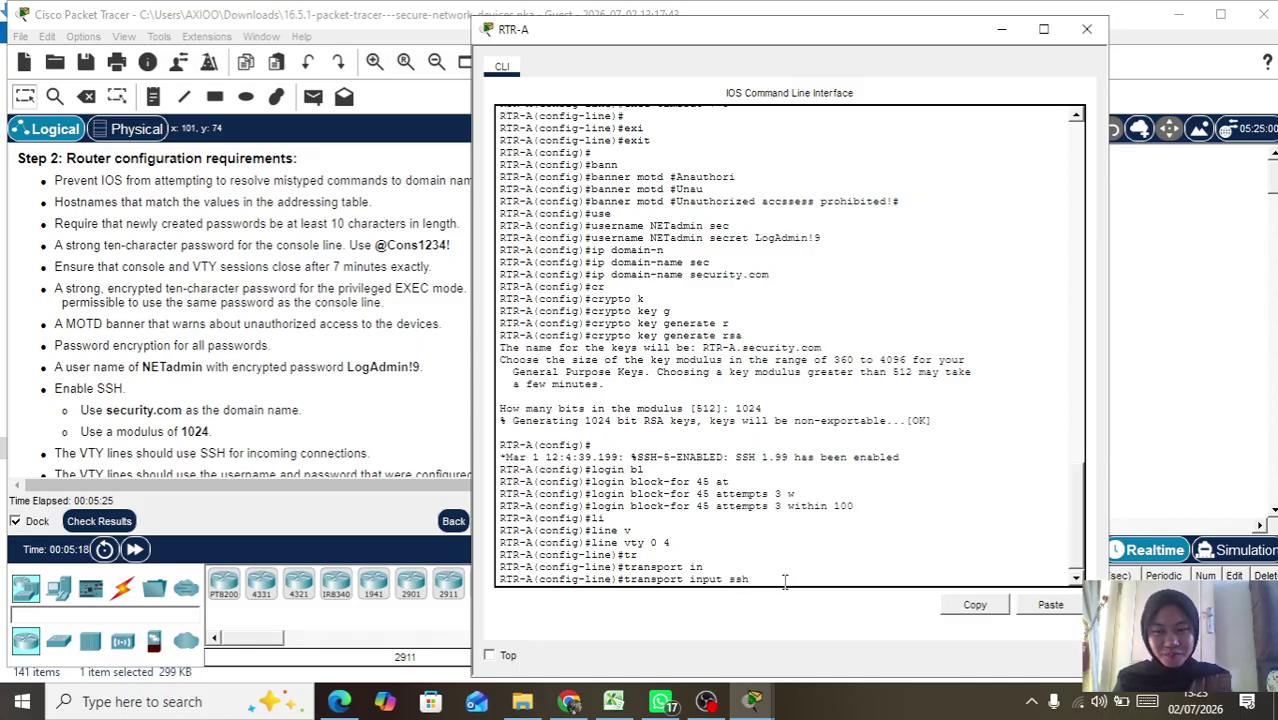
pyautogui.press('Return')
# Step: Require local login on the VTY lines, set exec-timeout 7 0, and exit to global config
pyautogui.write('log')
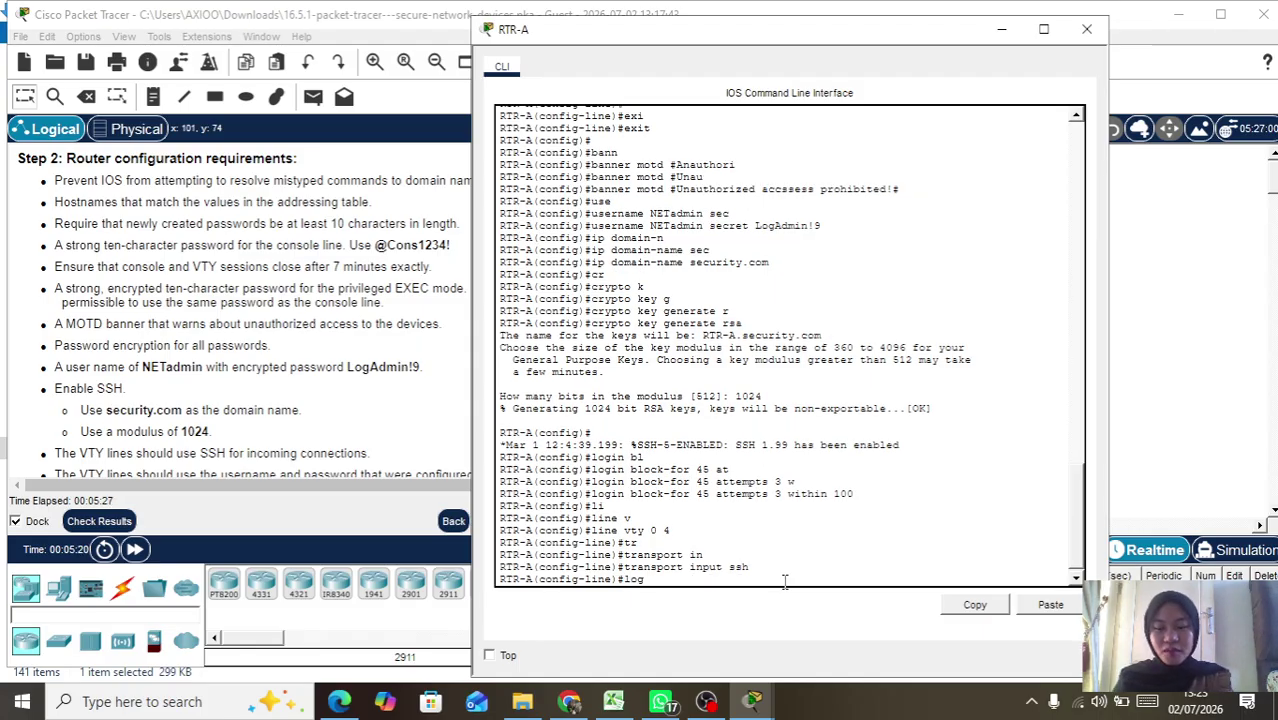
pyautogui.press('Tab')
pyautogui.write('in')
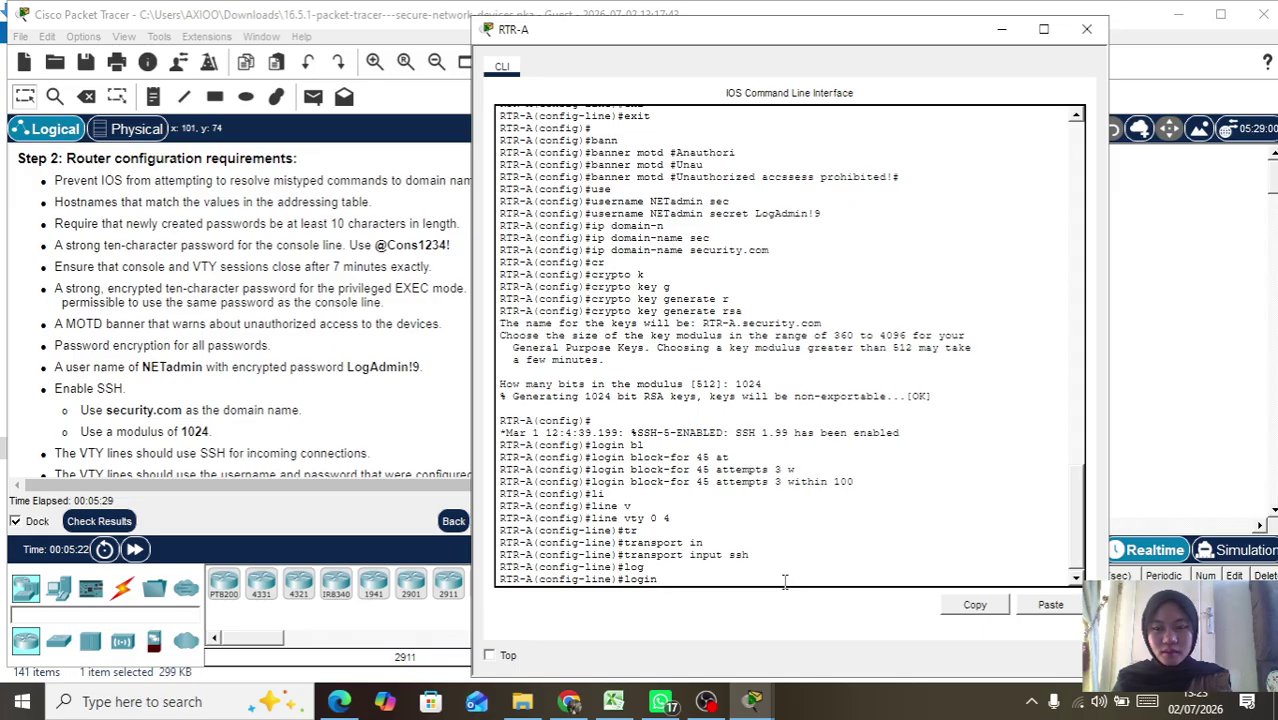
pyautogui.write(' lo')
pyautogui.press('Tab')
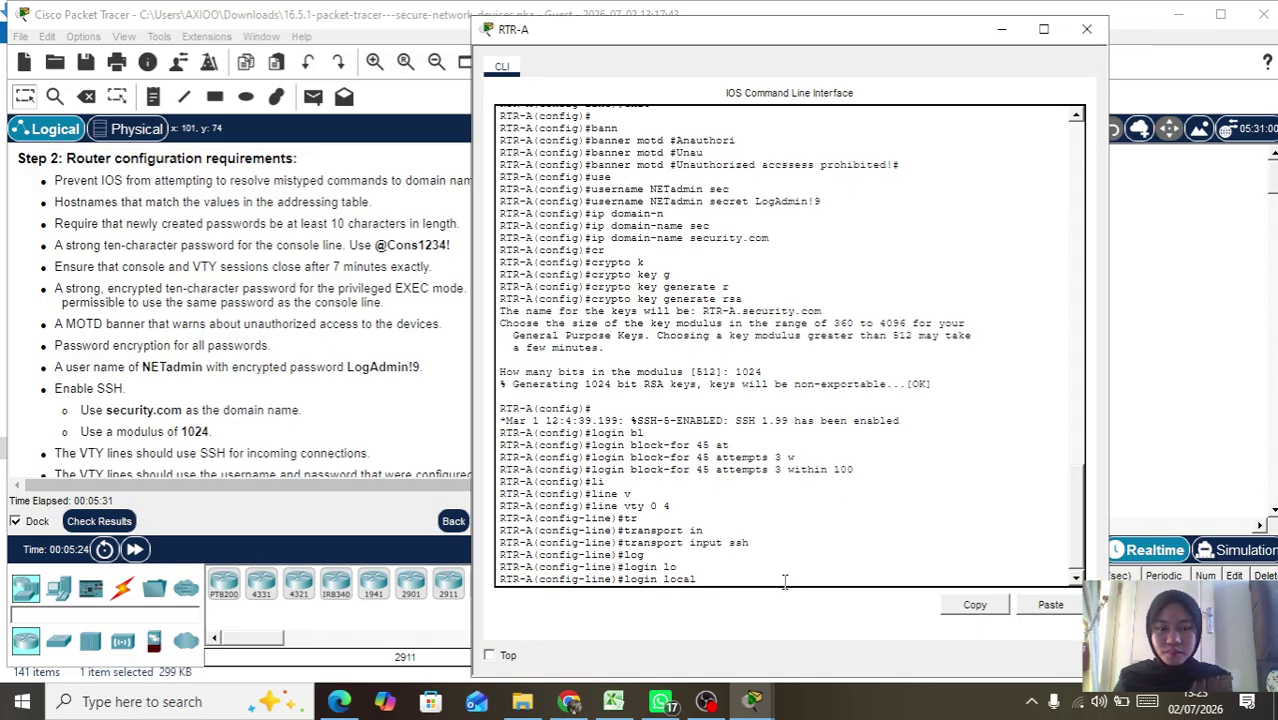
pyautogui.press('Return')
pyautogui.press('Return')
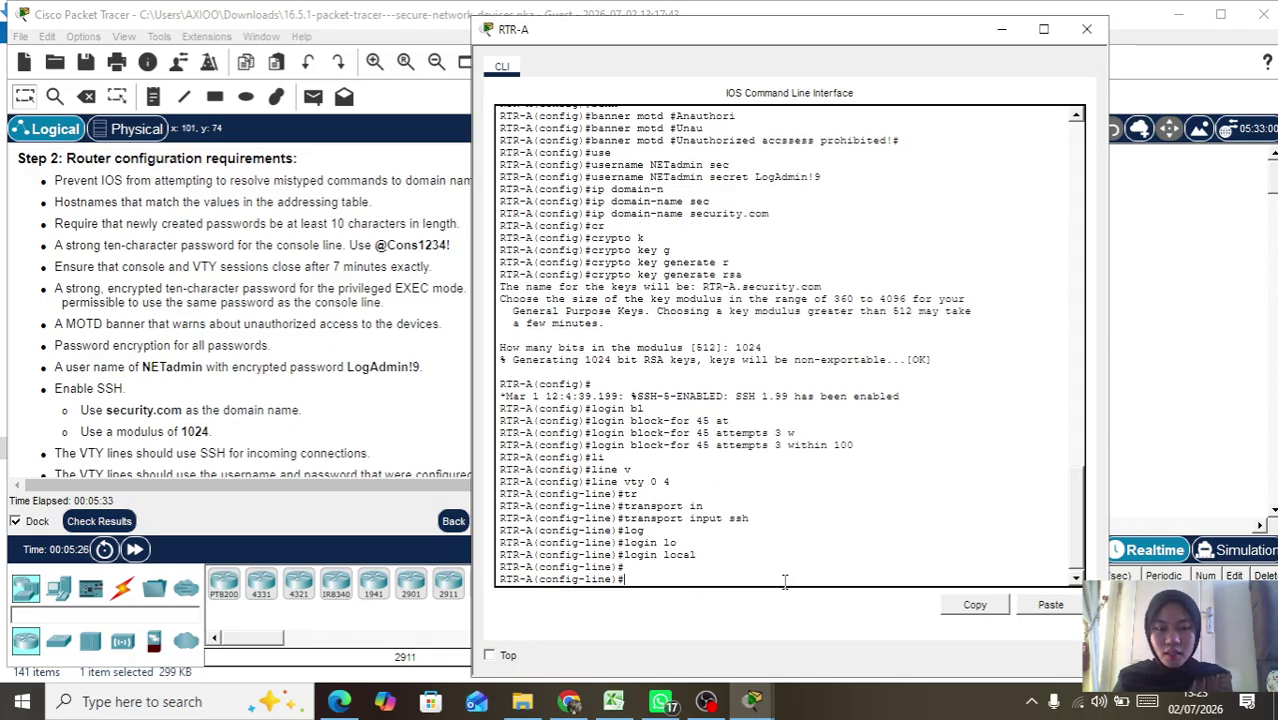
pyautogui.write('exe')
pyautogui.press('Tab')
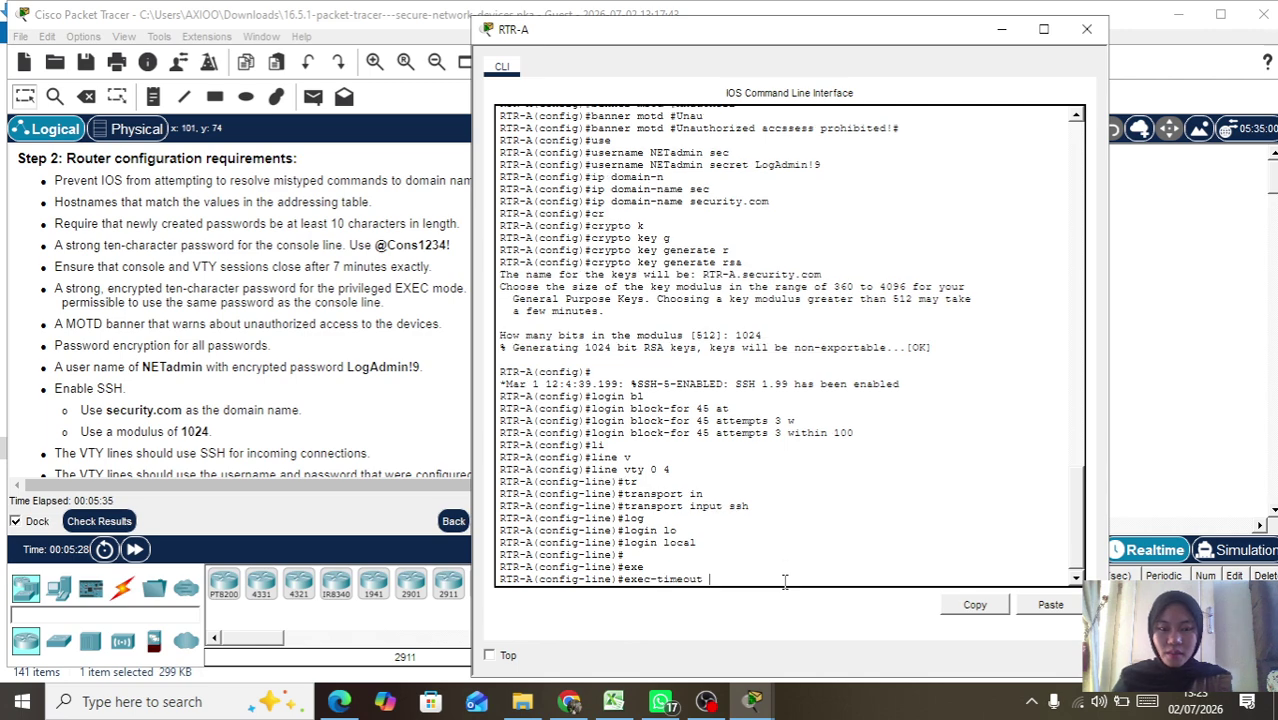
pyautogui.write('7 0')
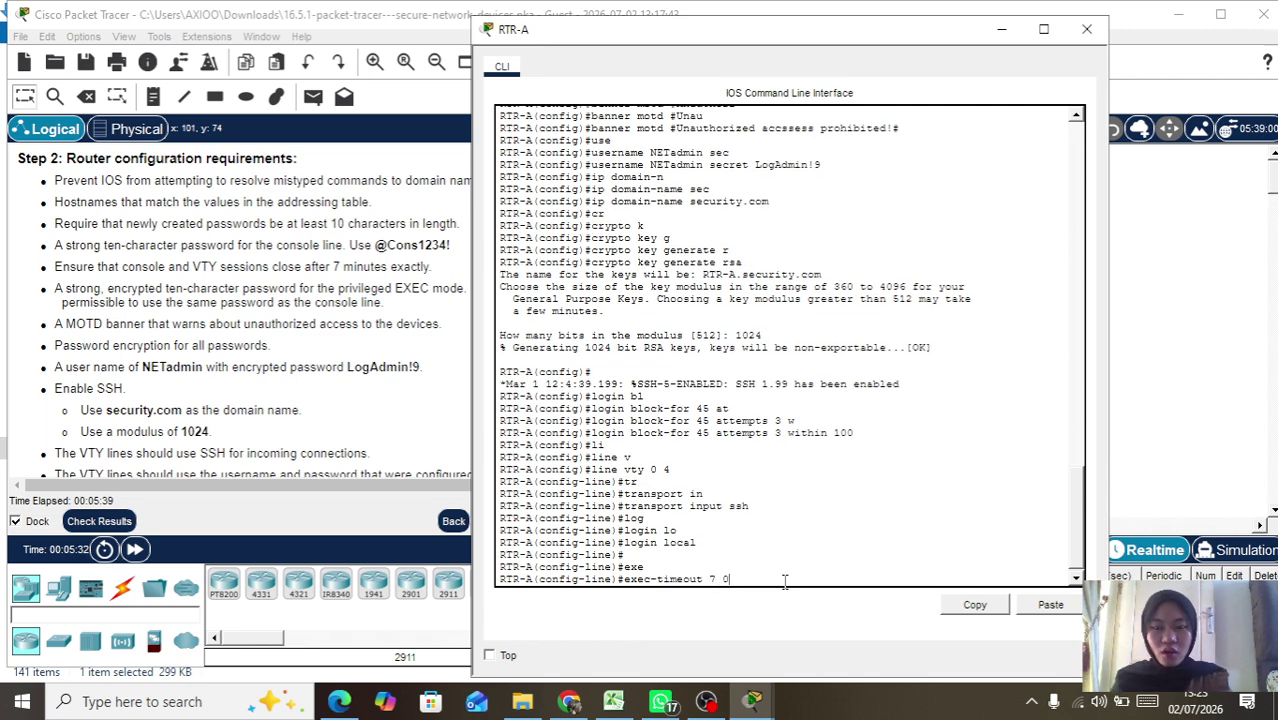
pyautogui.press('Return')
pyautogui.press('Return')
pyautogui.write('e')
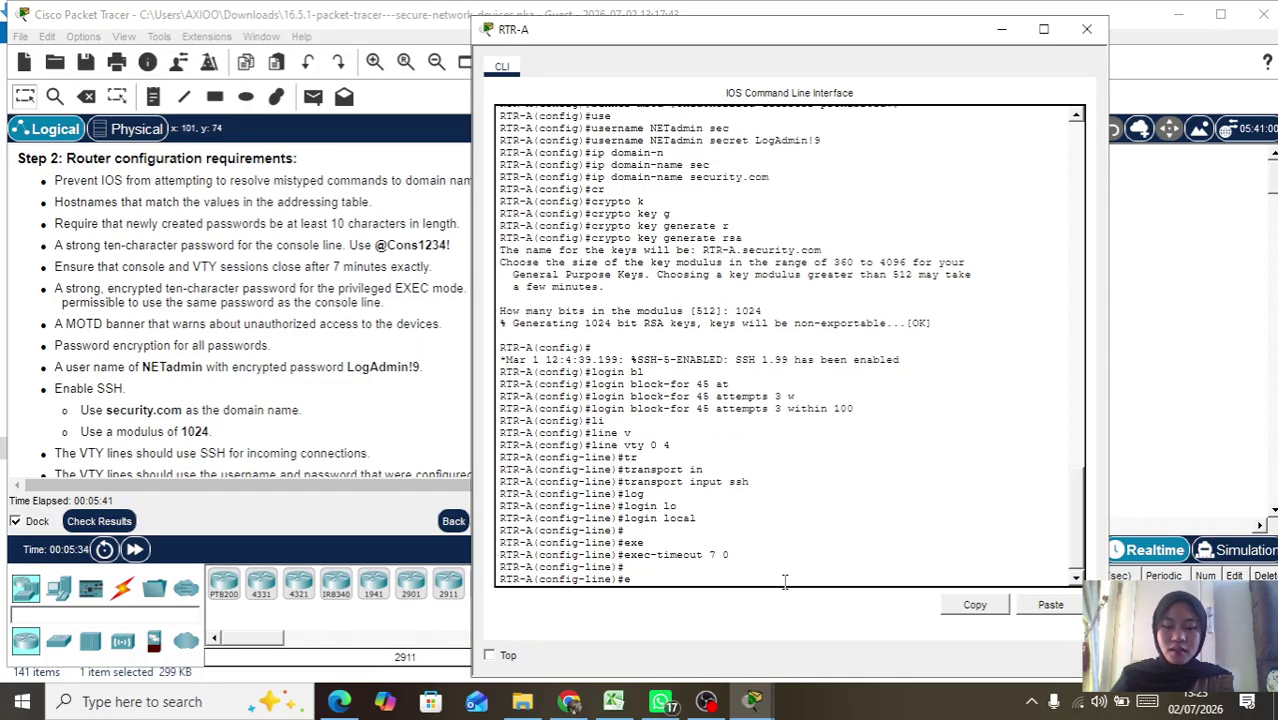
pyautogui.write('xi')
pyautogui.press('Tab')
pyautogui.press('Return')
pyautogui.press('Return')
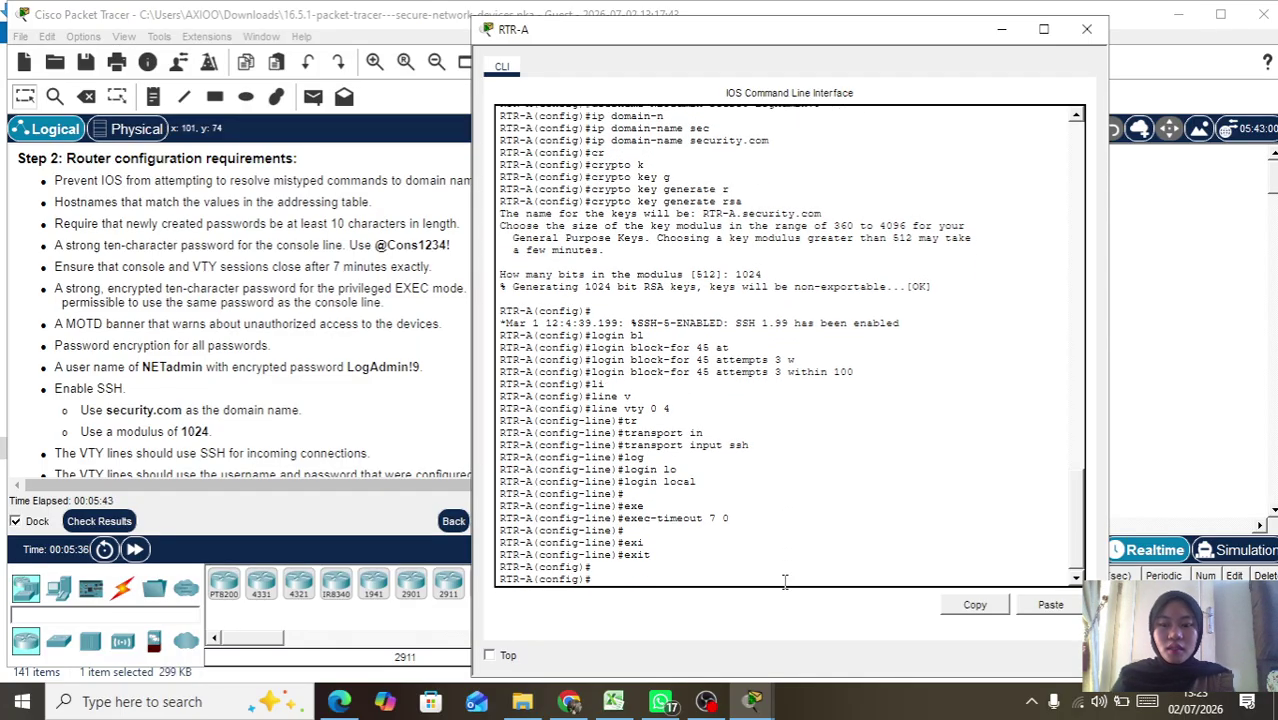
# Step: Reposition the RTR-A console window so the activity instructions are visible
pyautogui.moveTo(866, 43); pyautogui.dragTo(975, 46)
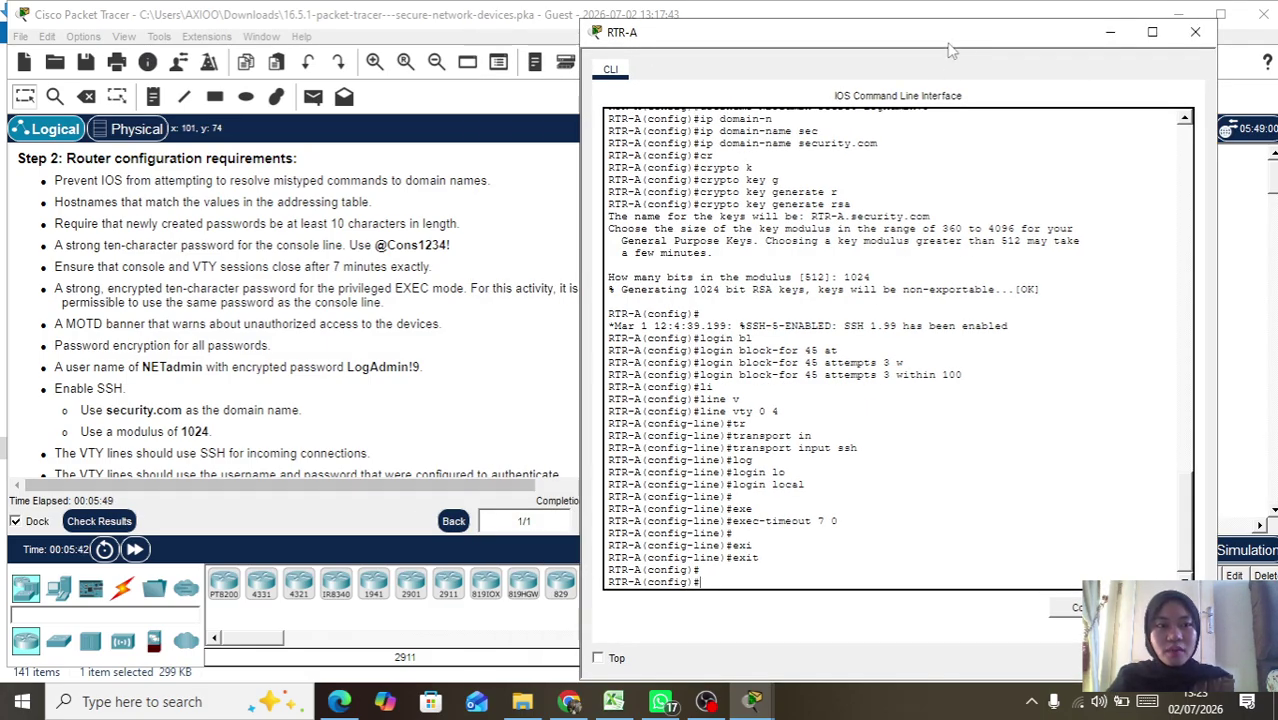
pyautogui.doubleClick(1010, 44)
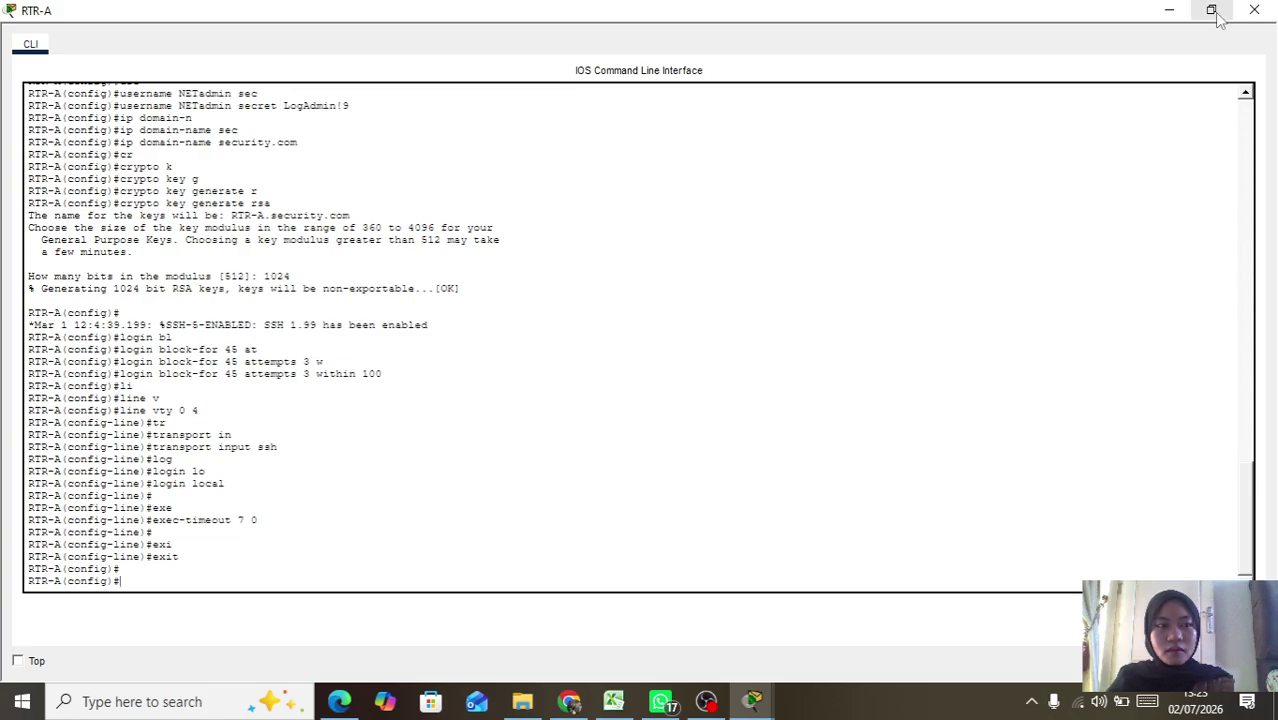
pyautogui.click(1220, 18)
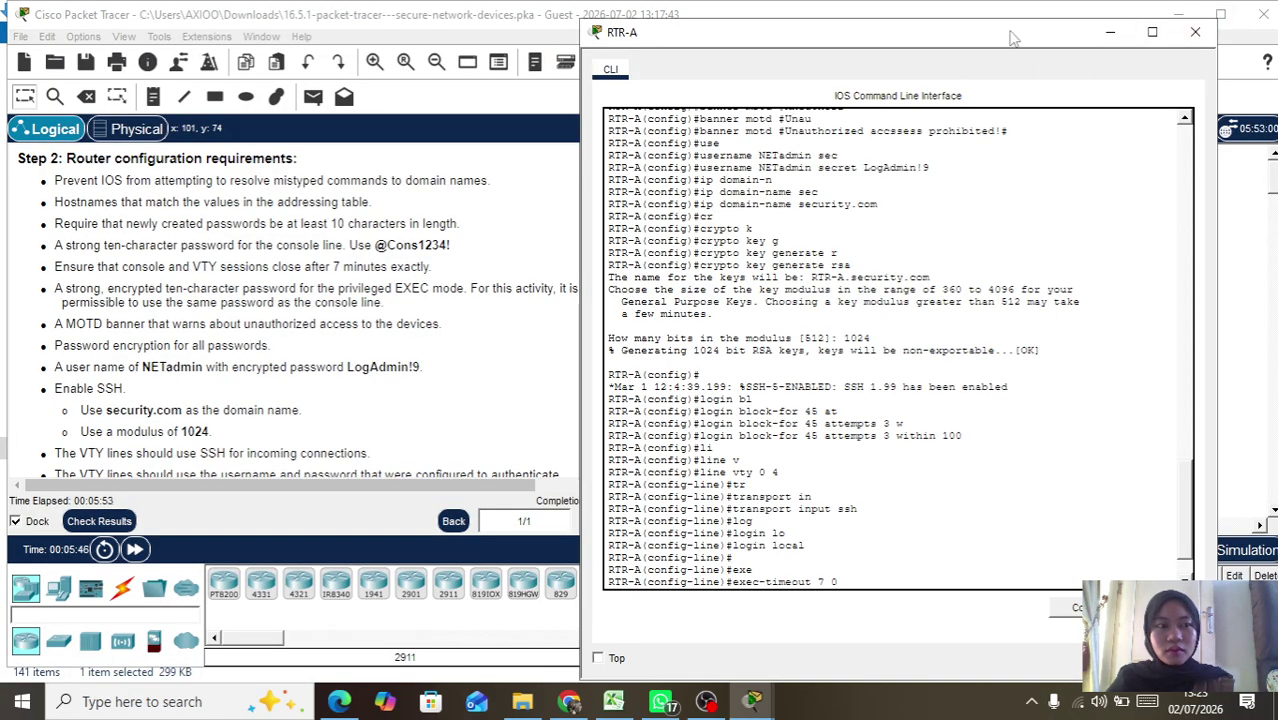
pyautogui.moveTo(1025, 38); pyautogui.dragTo(1080, 39)
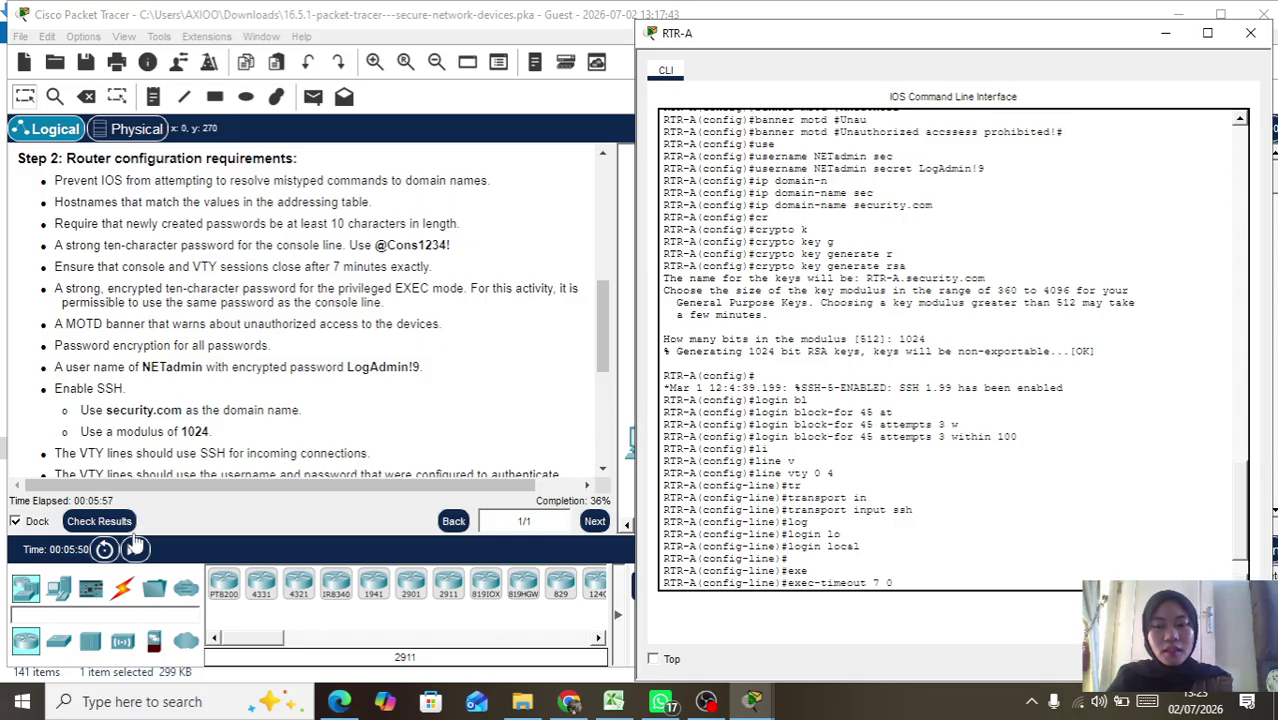
# Step: Check results, review the assessment items (47/98), close them and scroll to Step 3
pyautogui.click(97, 524)
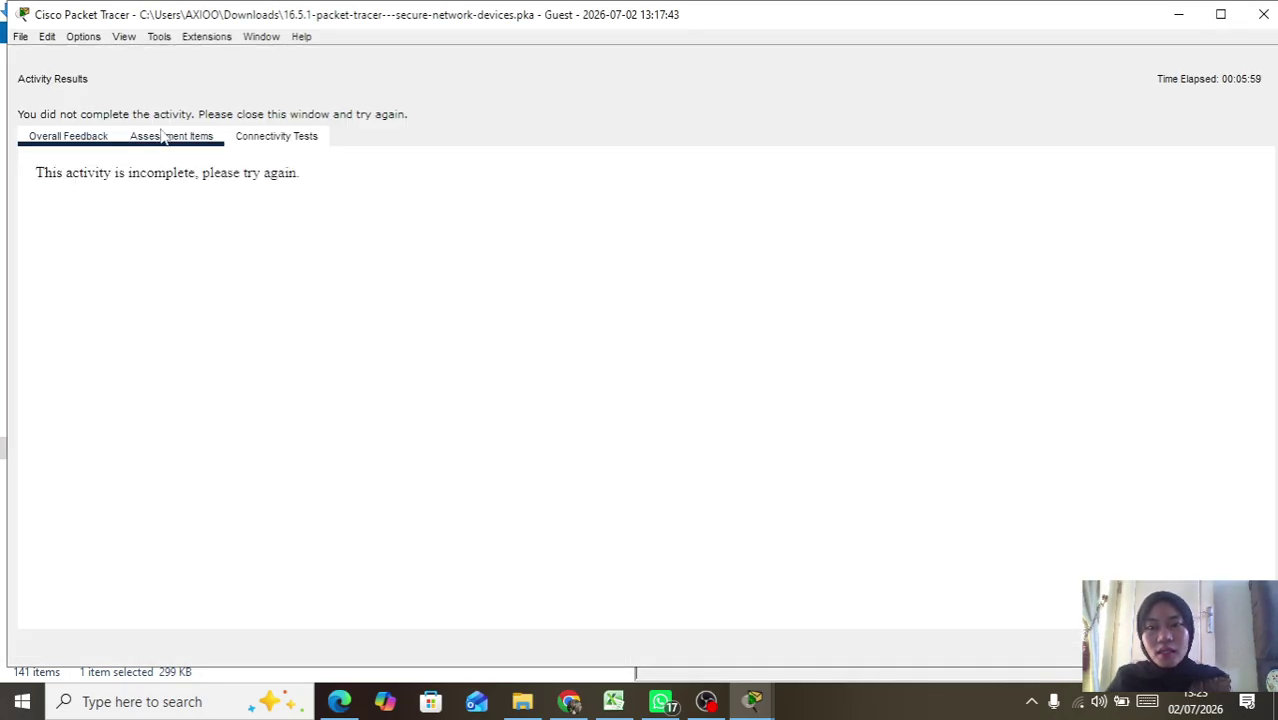
pyautogui.click(170, 137)
pyautogui.scroll(-5, 188, 398)
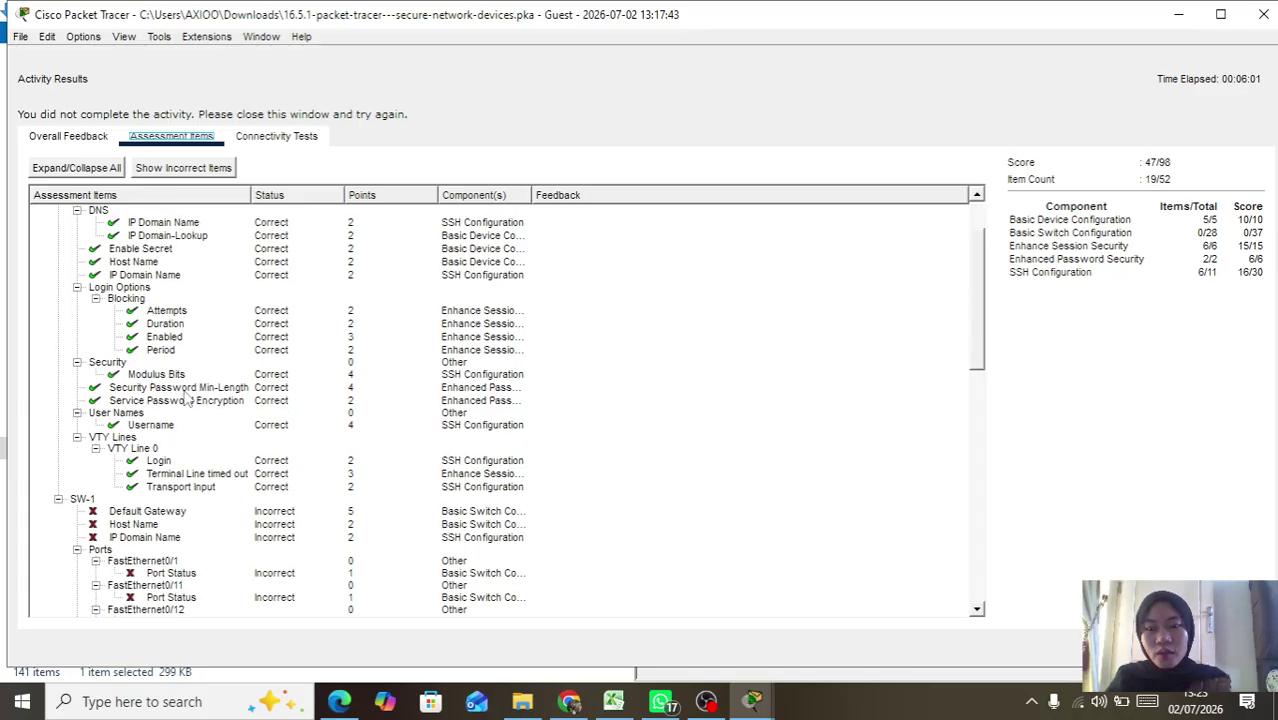
pyautogui.scroll(5, 188, 398)
pyautogui.scroll(-10, 188, 398)
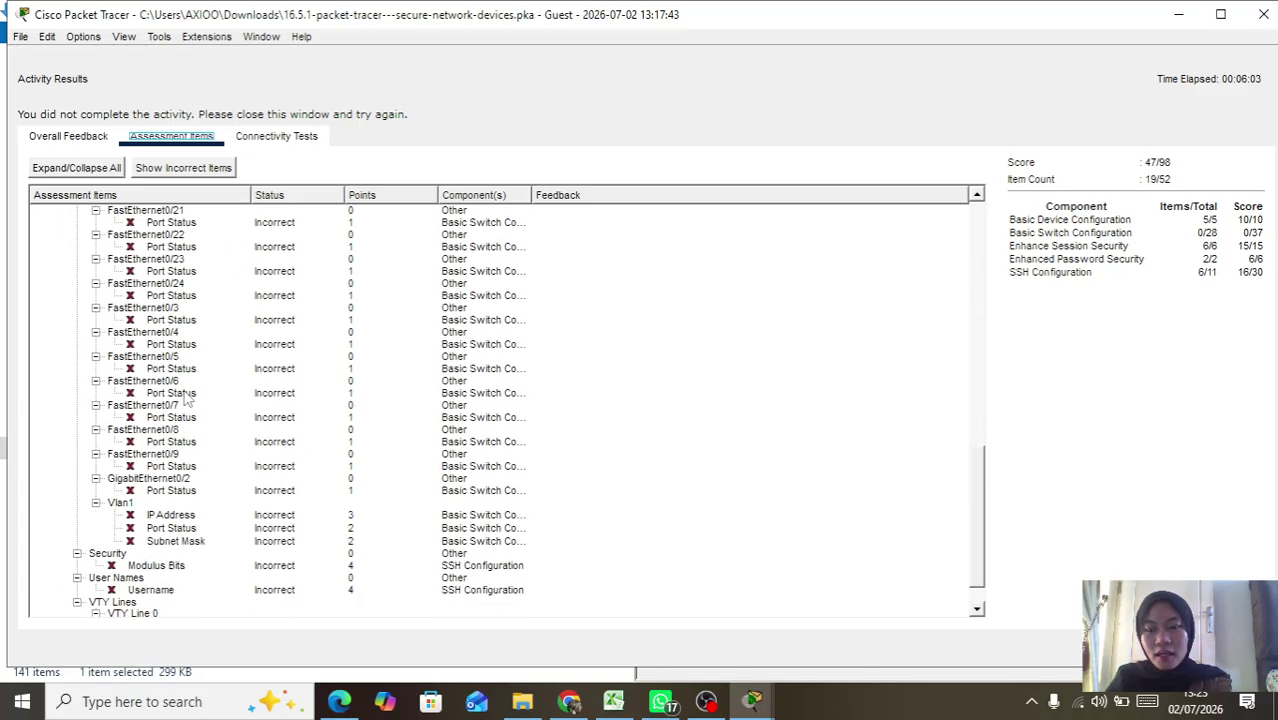
pyautogui.scroll(5, 188, 398)
pyautogui.scroll(5, 188, 398)
pyautogui.scroll(-15, 188, 398)
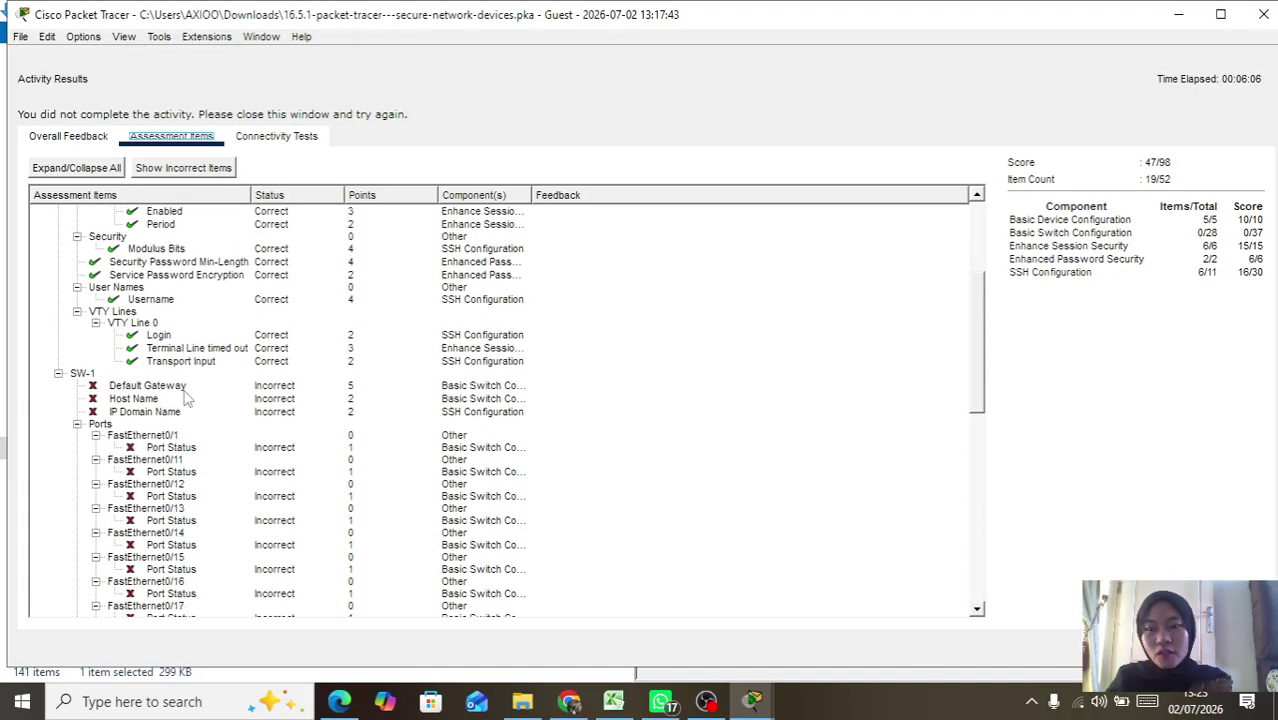
pyautogui.click(1262, 14)
pyautogui.scroll(-15, 570, 358)
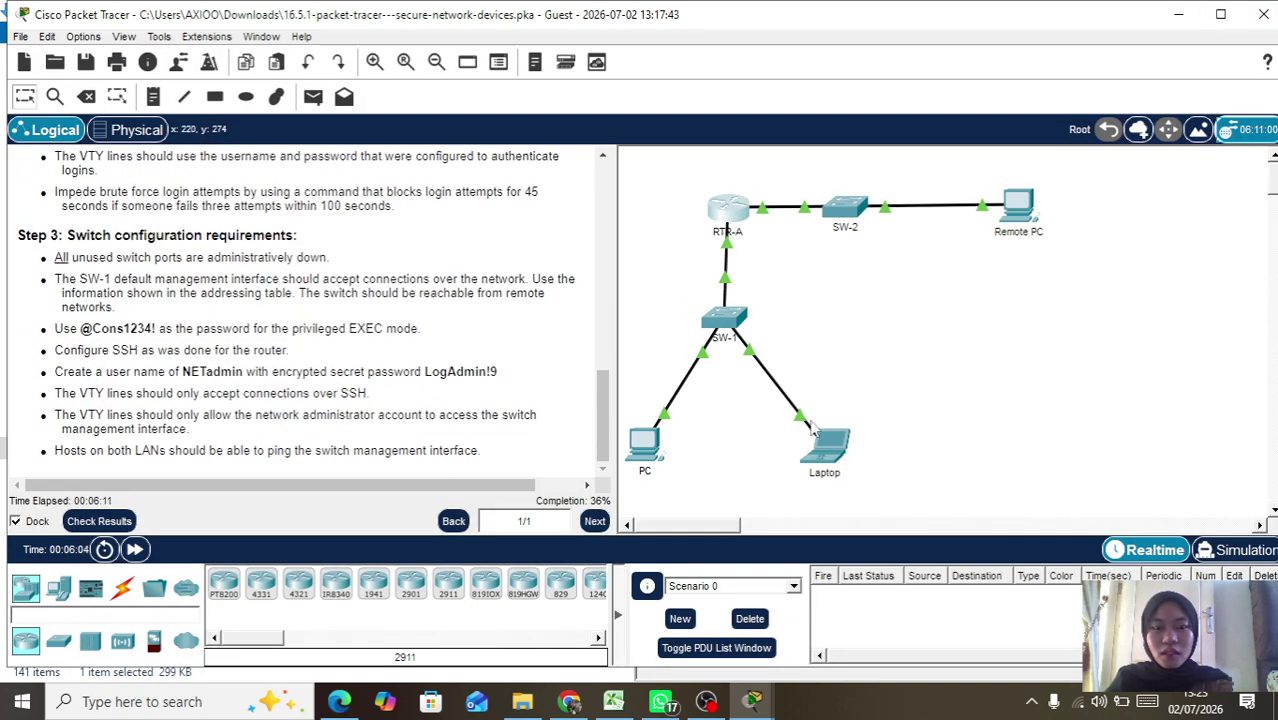
# Step: Open the SW-1 console and enter global configuration mode with enable and conf t
pyautogui.click(718, 330)
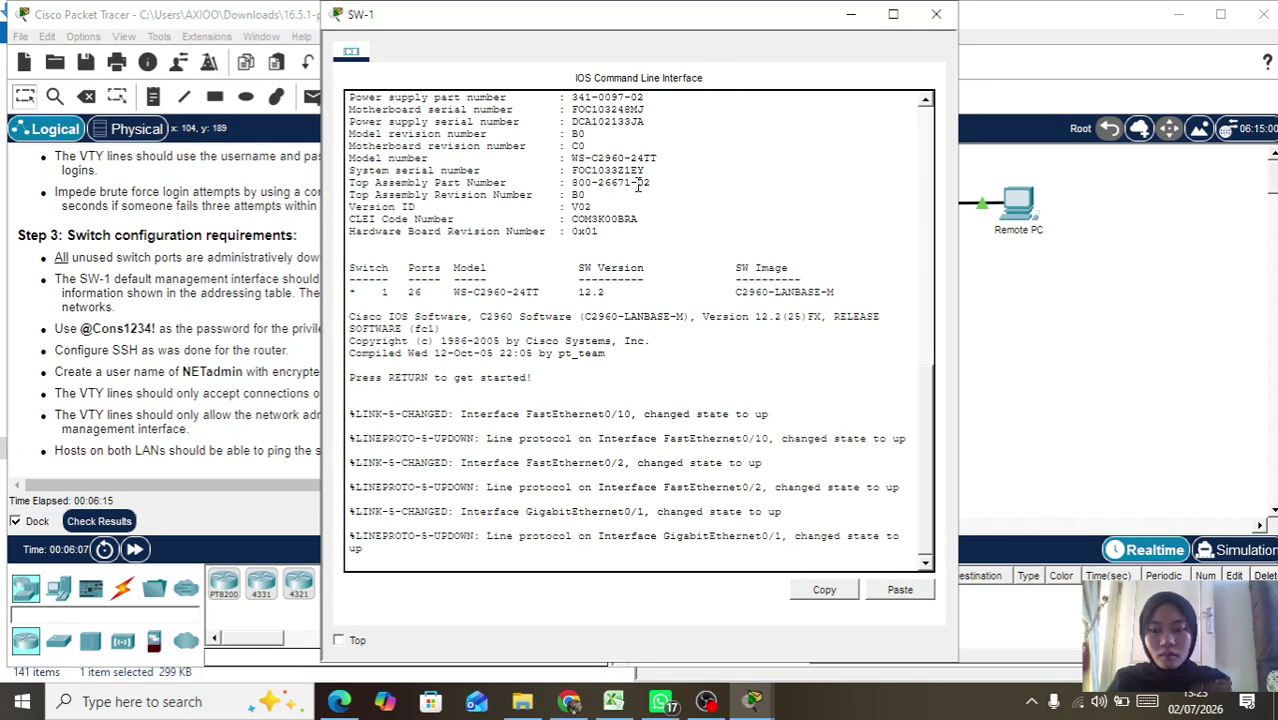
pyautogui.moveTo(677, 25); pyautogui.dragTo(751, 25)
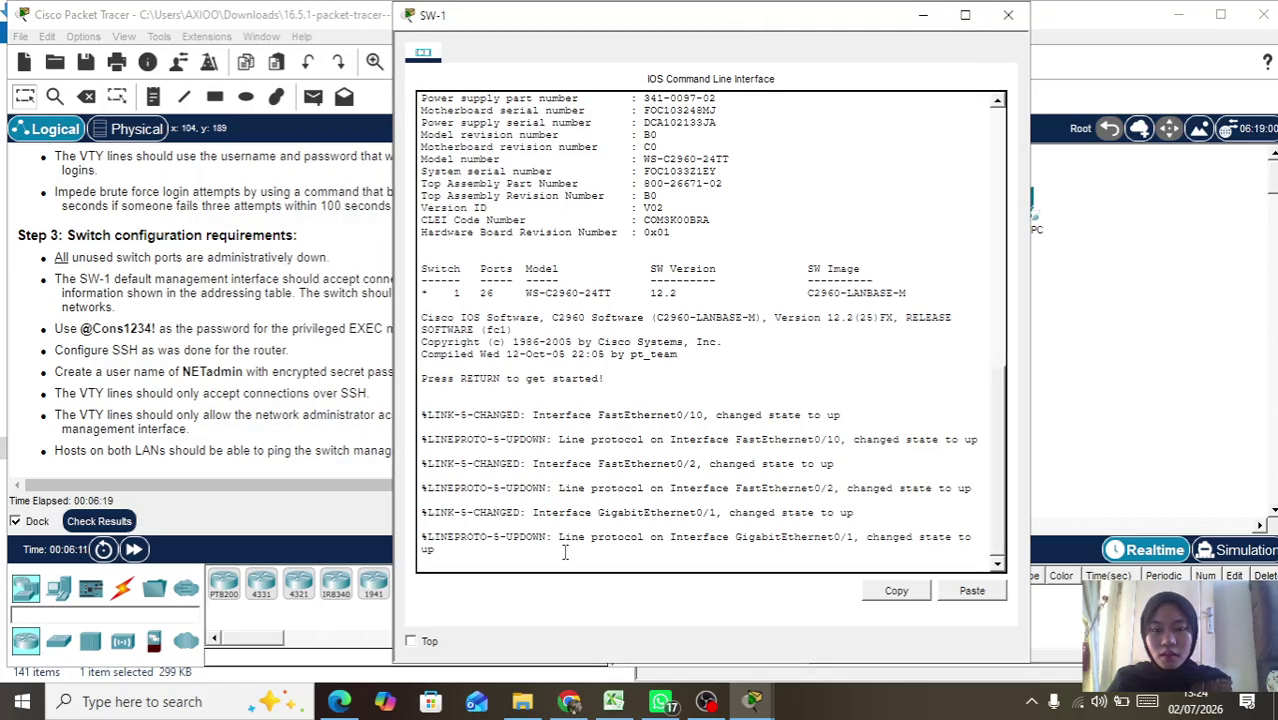
pyautogui.press('Return')
pyautogui.write('ena')
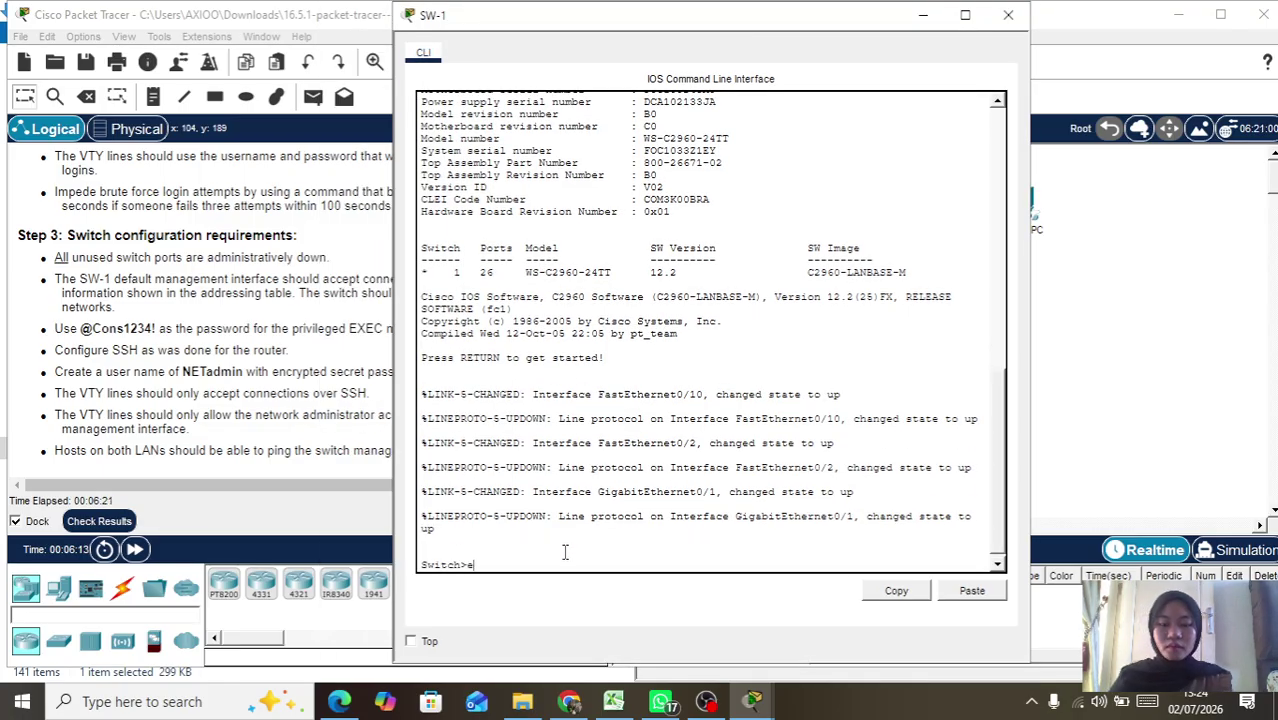
pyautogui.press('Return')
pyautogui.write('con f')
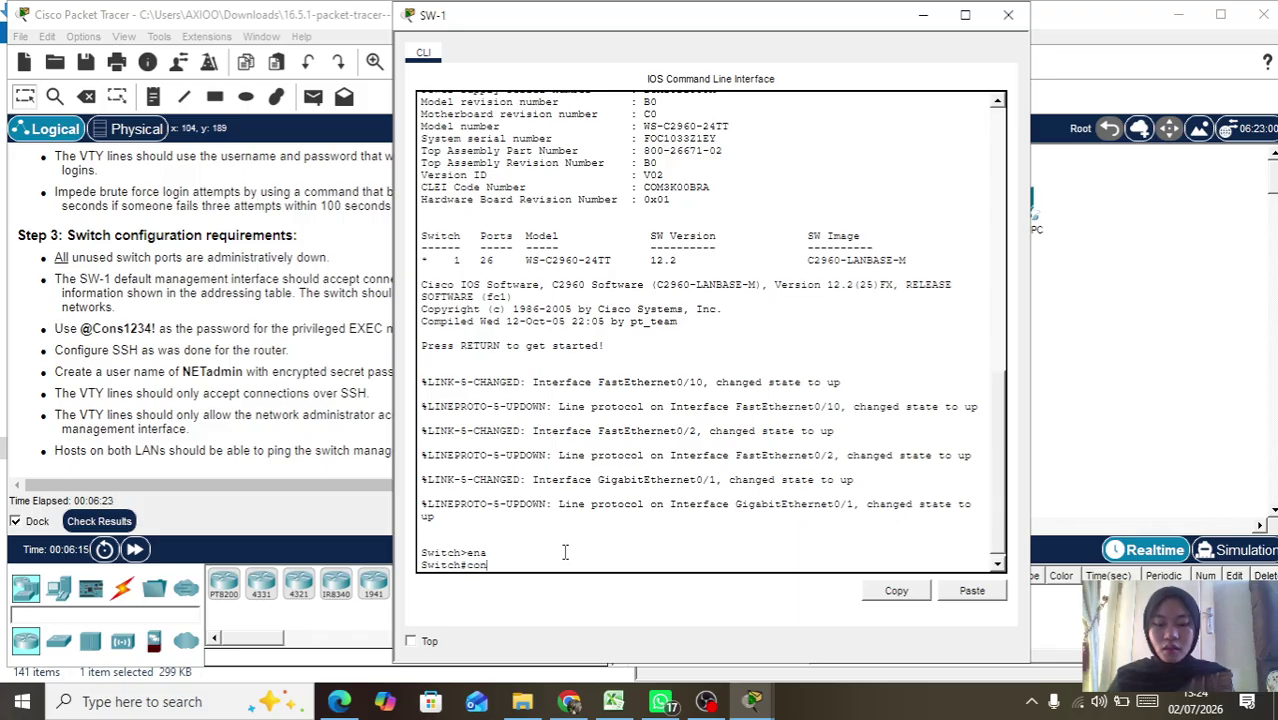
pyautogui.press('BackSpace')
pyautogui.press('BackSpace')
pyautogui.press('BackSpace')
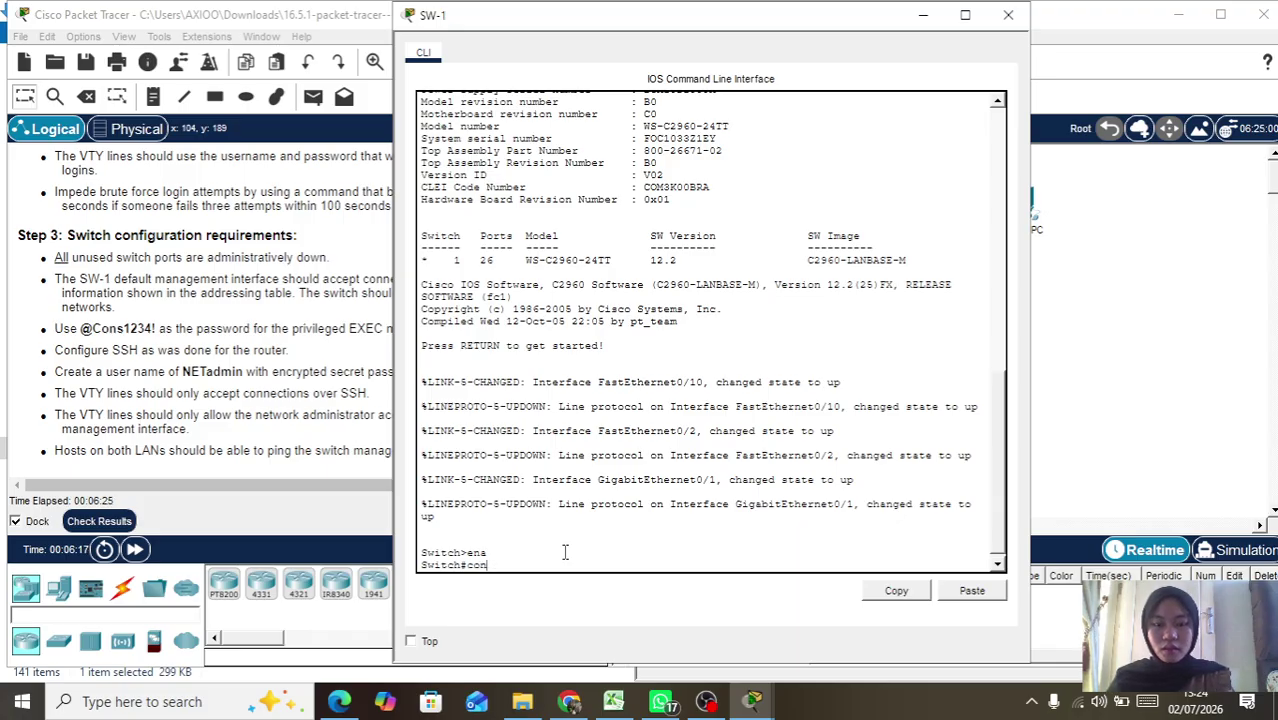
pyautogui.write('f t')
pyautogui.press('Return')
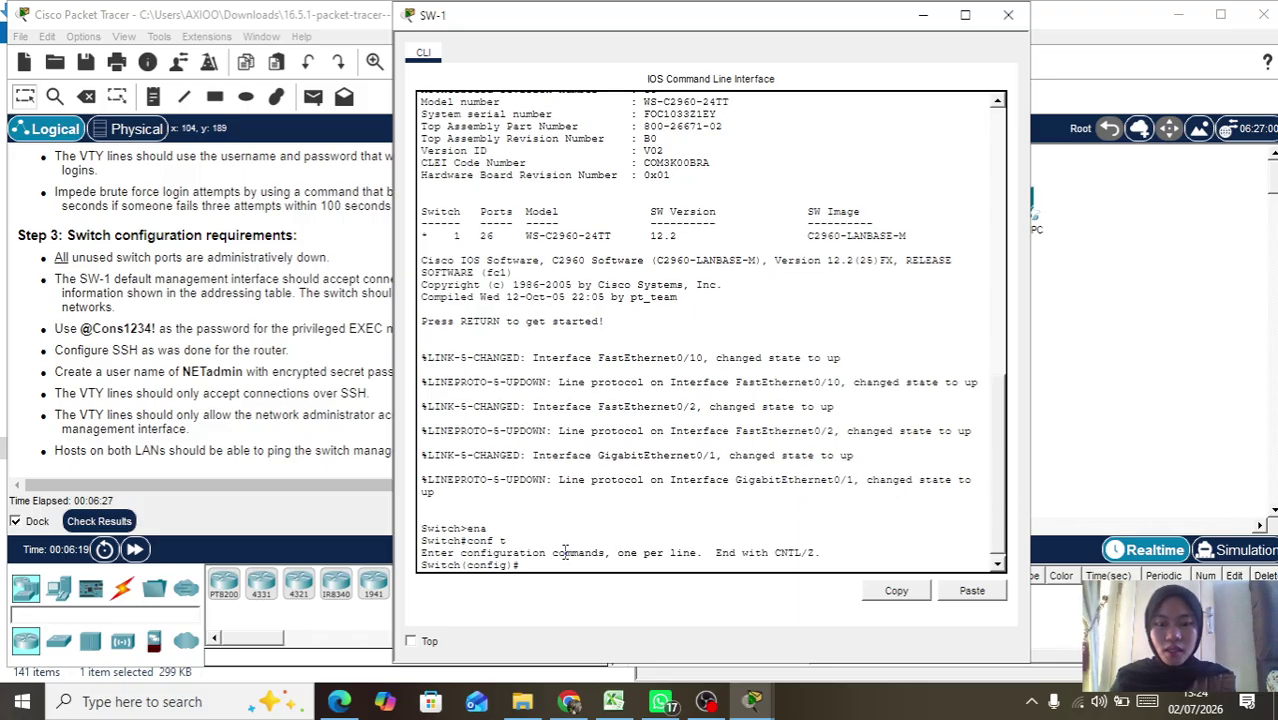
# Step: Rename the switch to SW-1 and disable DNS domain lookup
pyautogui.write('hos')
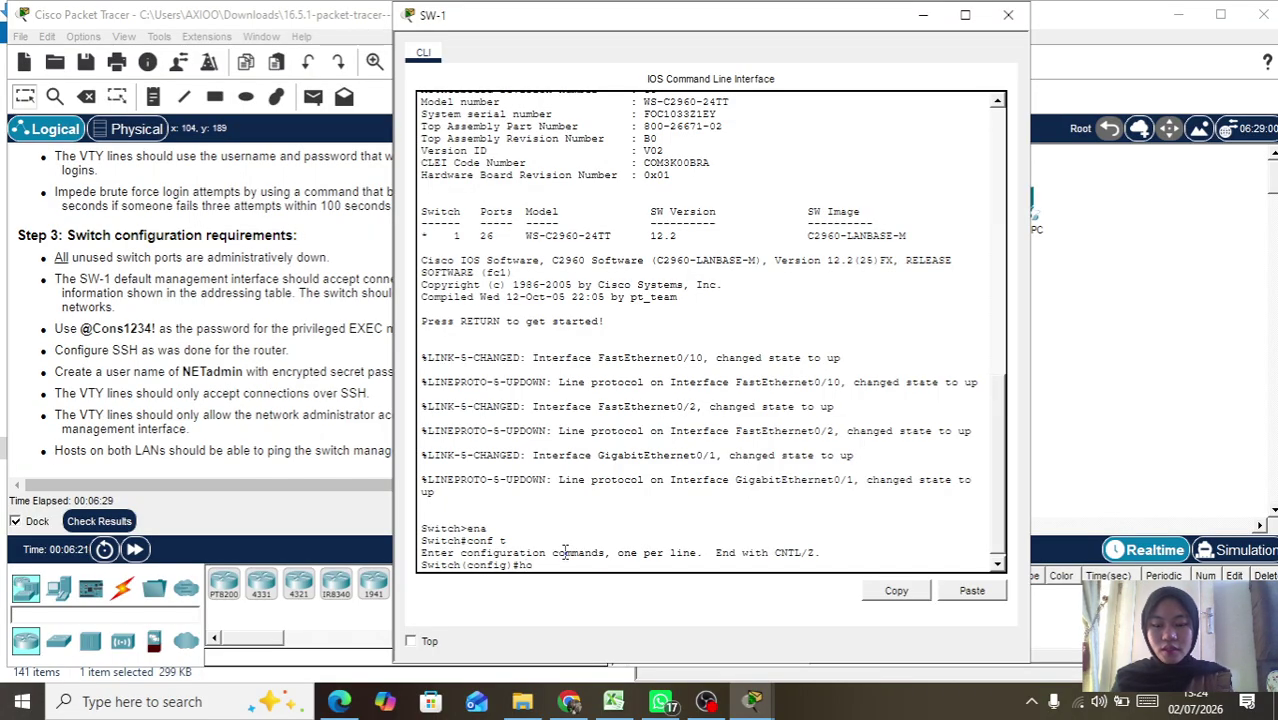
pyautogui.press('Tab')
pyautogui.write('SW-1')
pyautogui.press('Return')
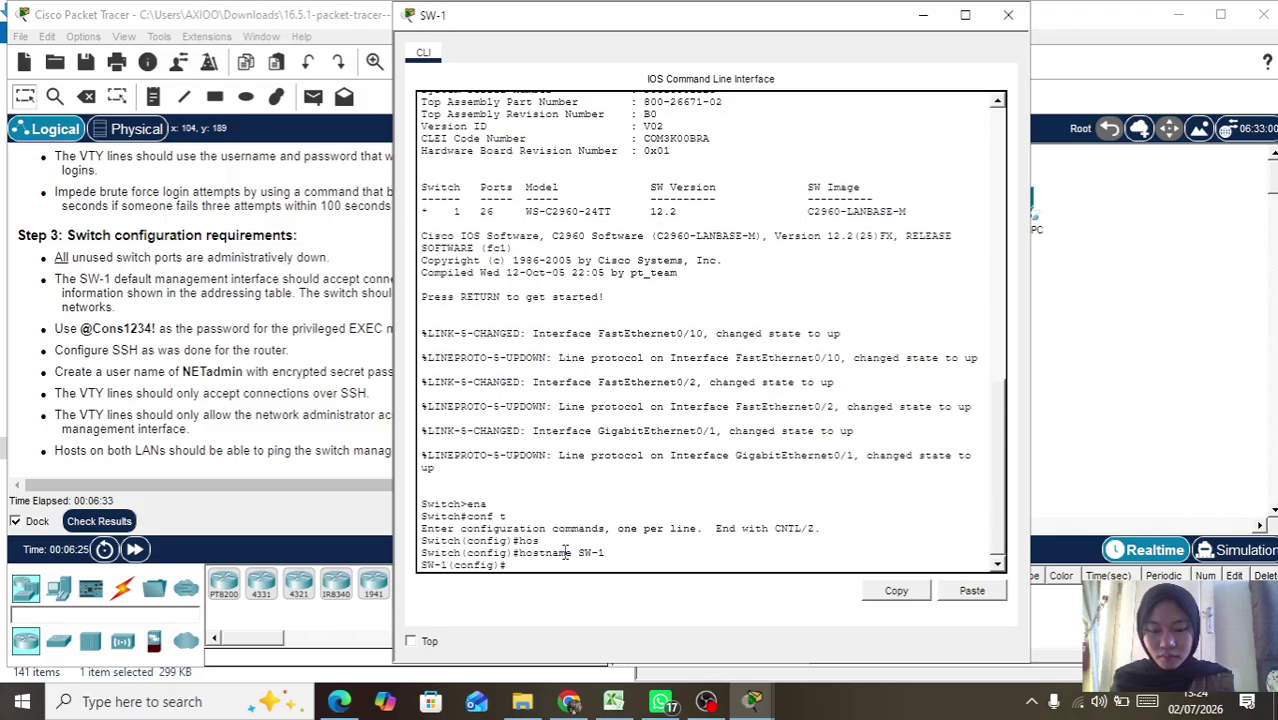
pyautogui.write('no ip f')
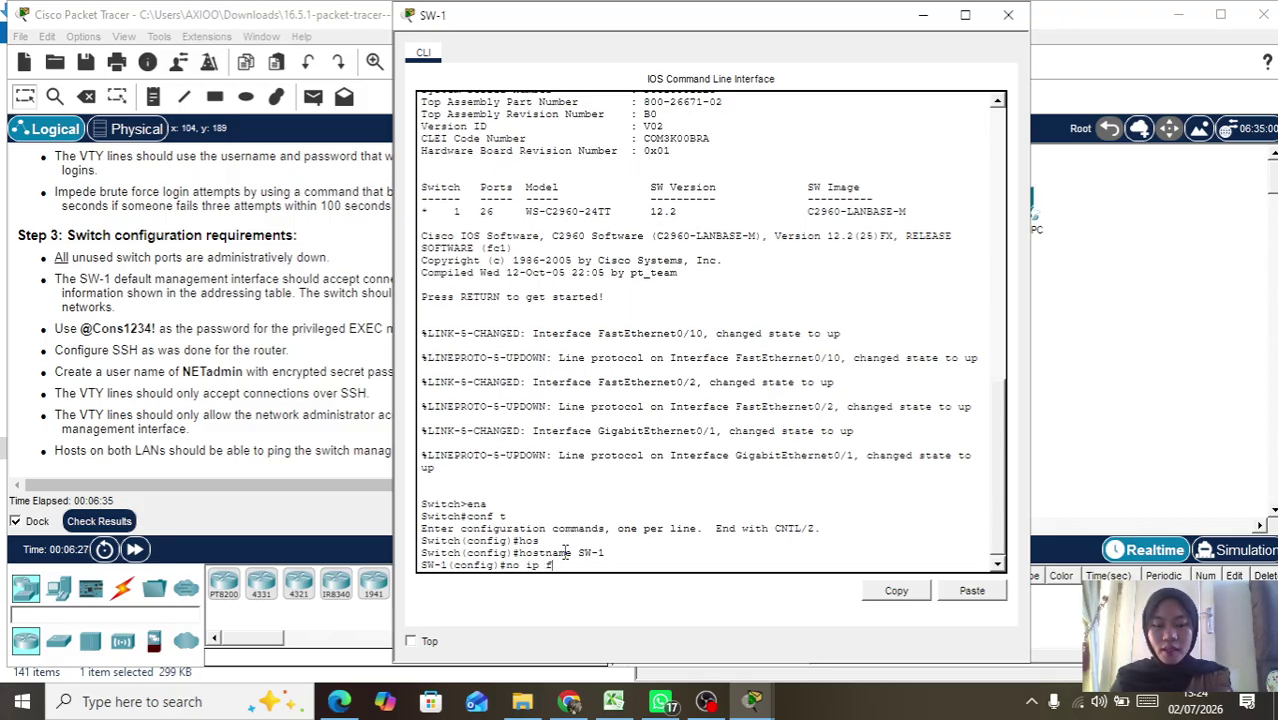
pyautogui.press('BackSpace')
pyautogui.write('d')
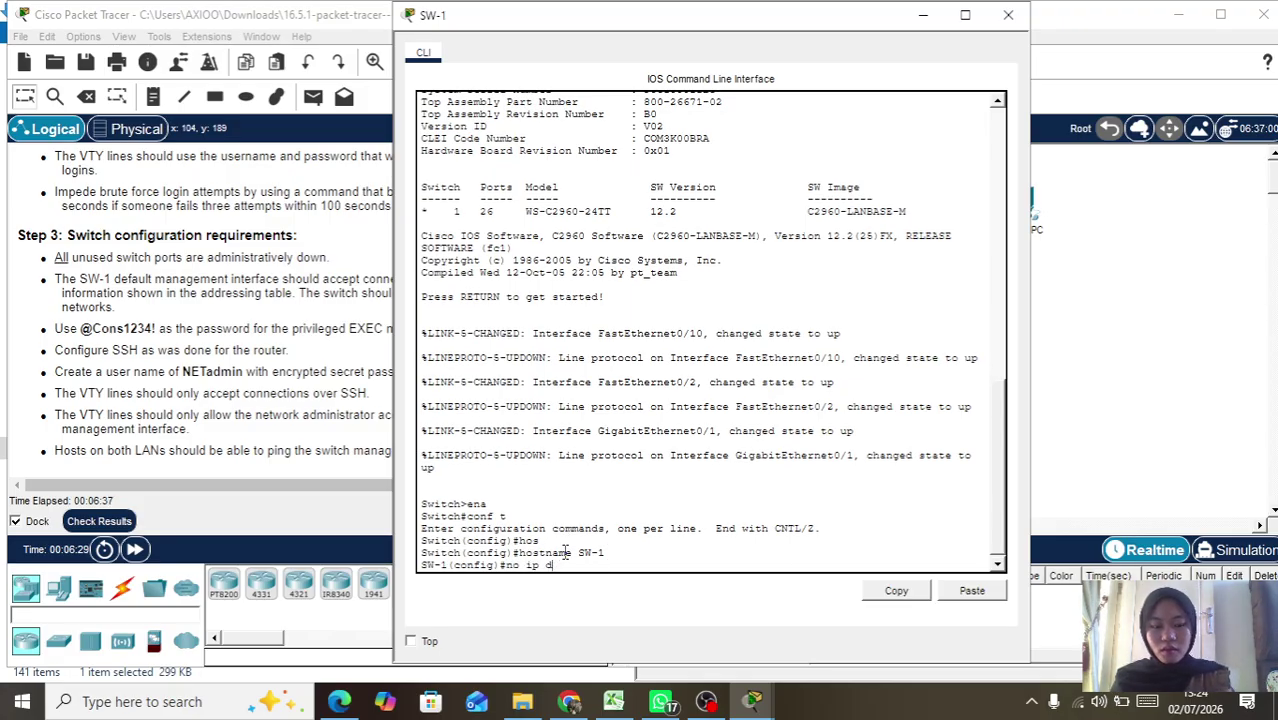
pyautogui.write('omain loo')
pyautogui.press('Tab')
pyautogui.press('Return')
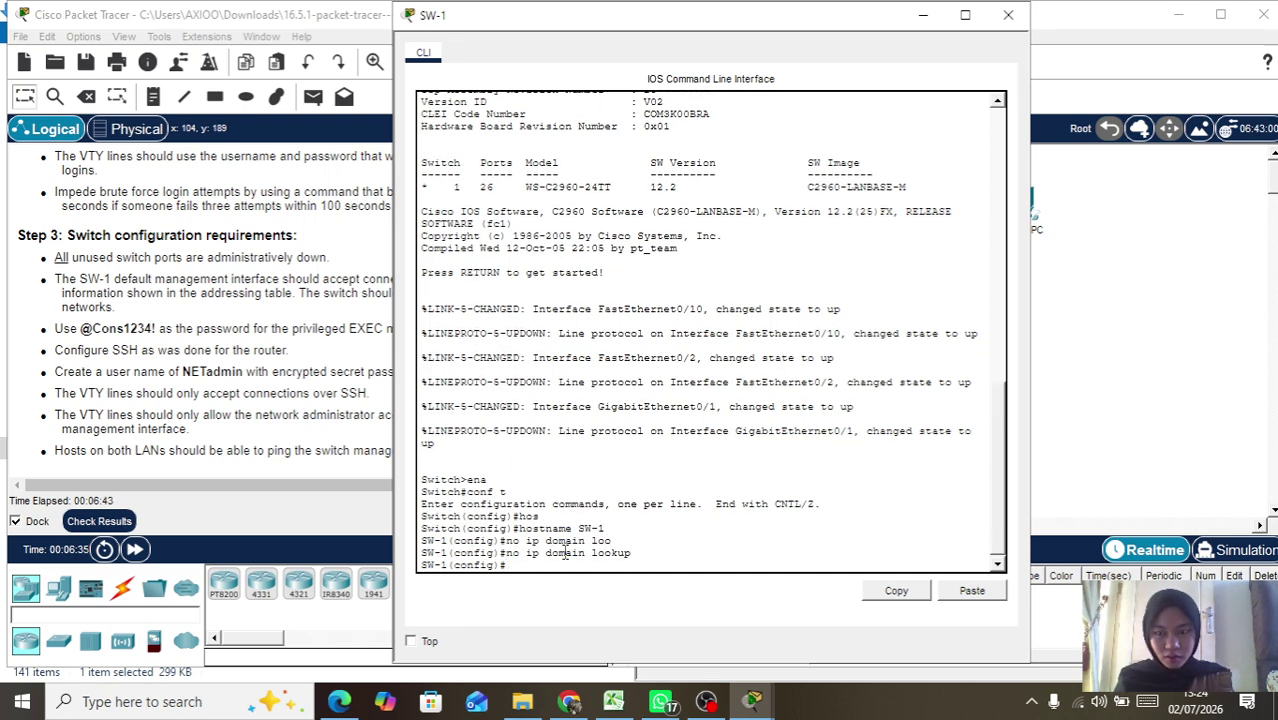
# Step: Enable service password-encryption on SW-1
pyautogui.write('ser')
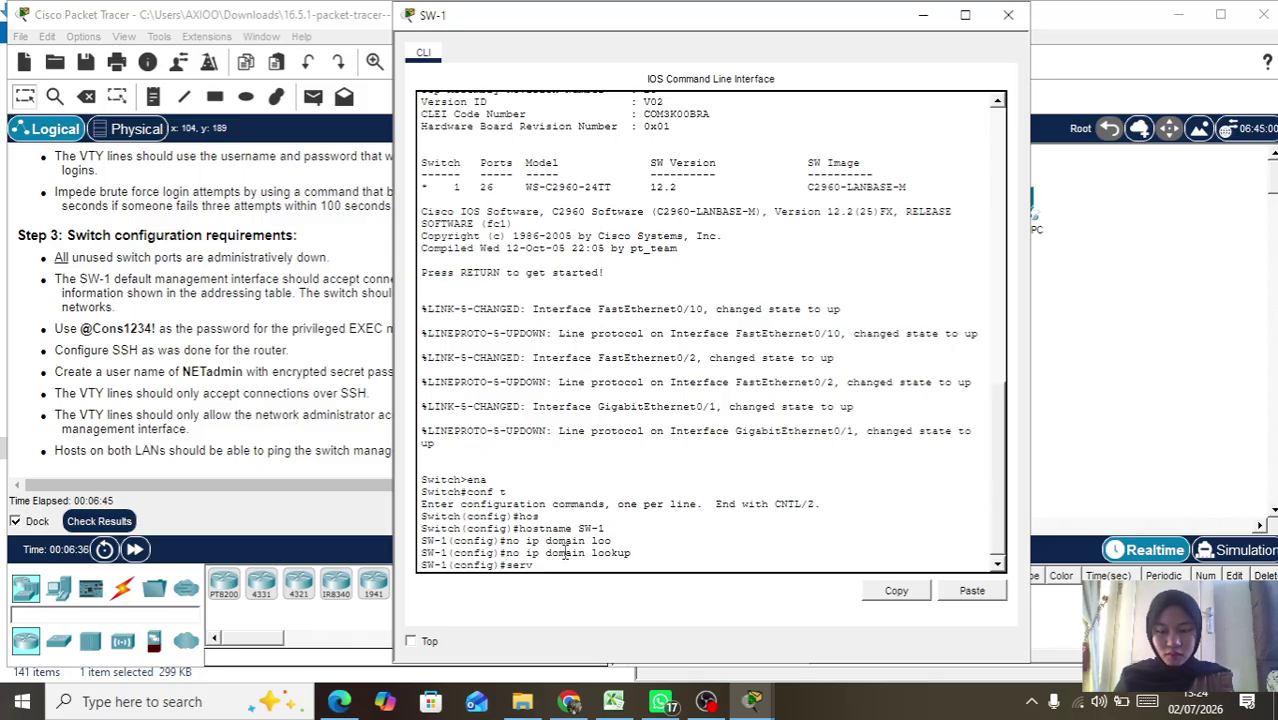
pyautogui.write('v')
pyautogui.press('Tab')
pyautogui.write('pass')
pyautogui.press('Tab')
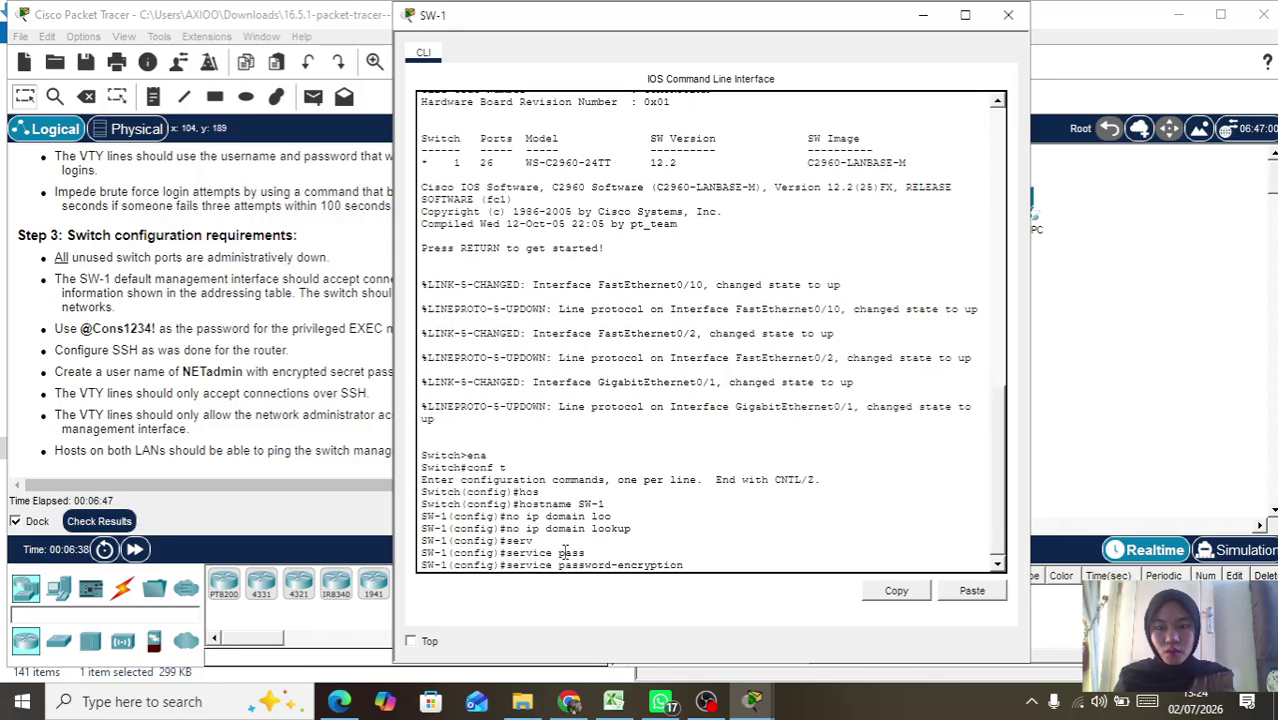
pyautogui.write('ec')
pyautogui.press('Tab')
pyautogui.press('BackSpace')
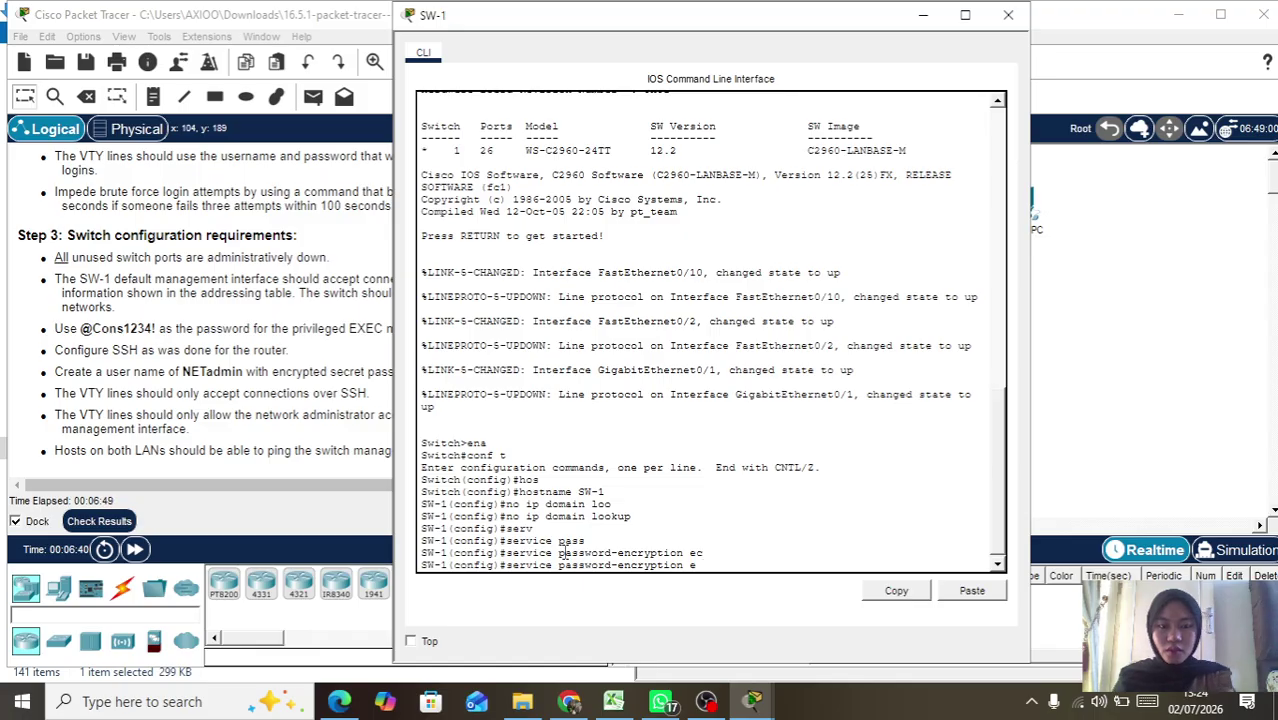
pyautogui.press('Return')
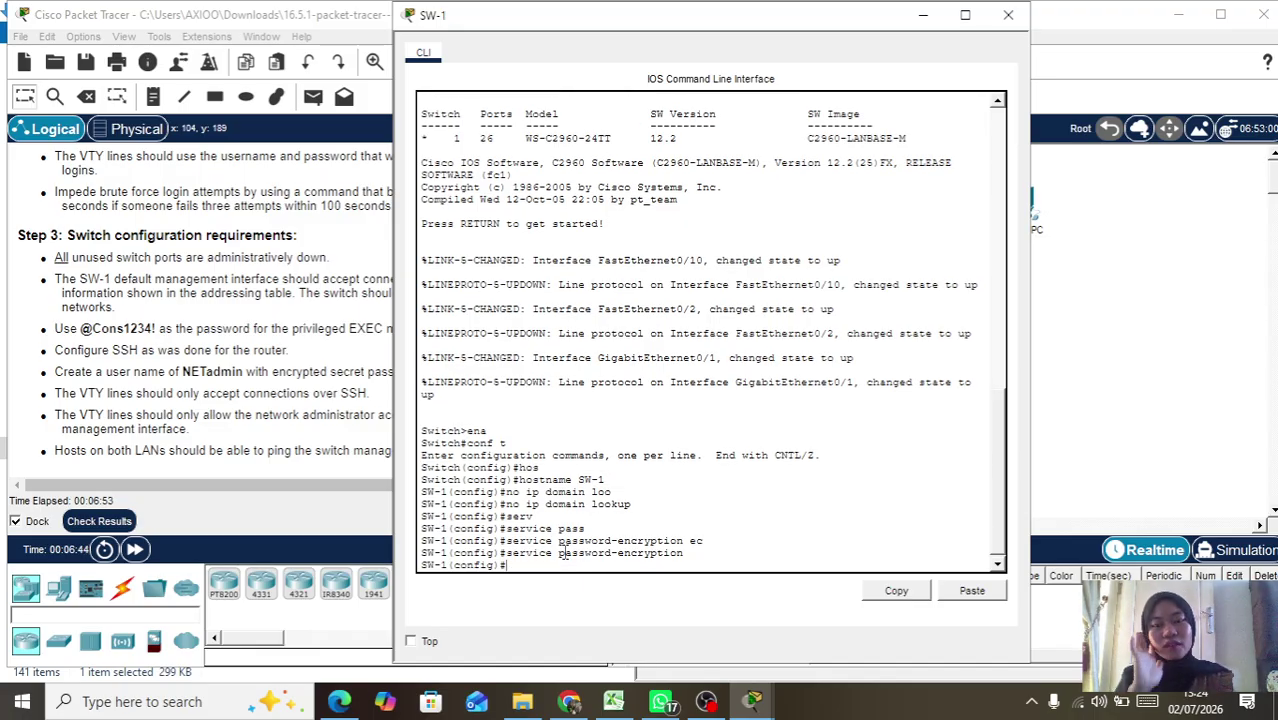
pyautogui.write('in')
pyautogui.press('Tab')
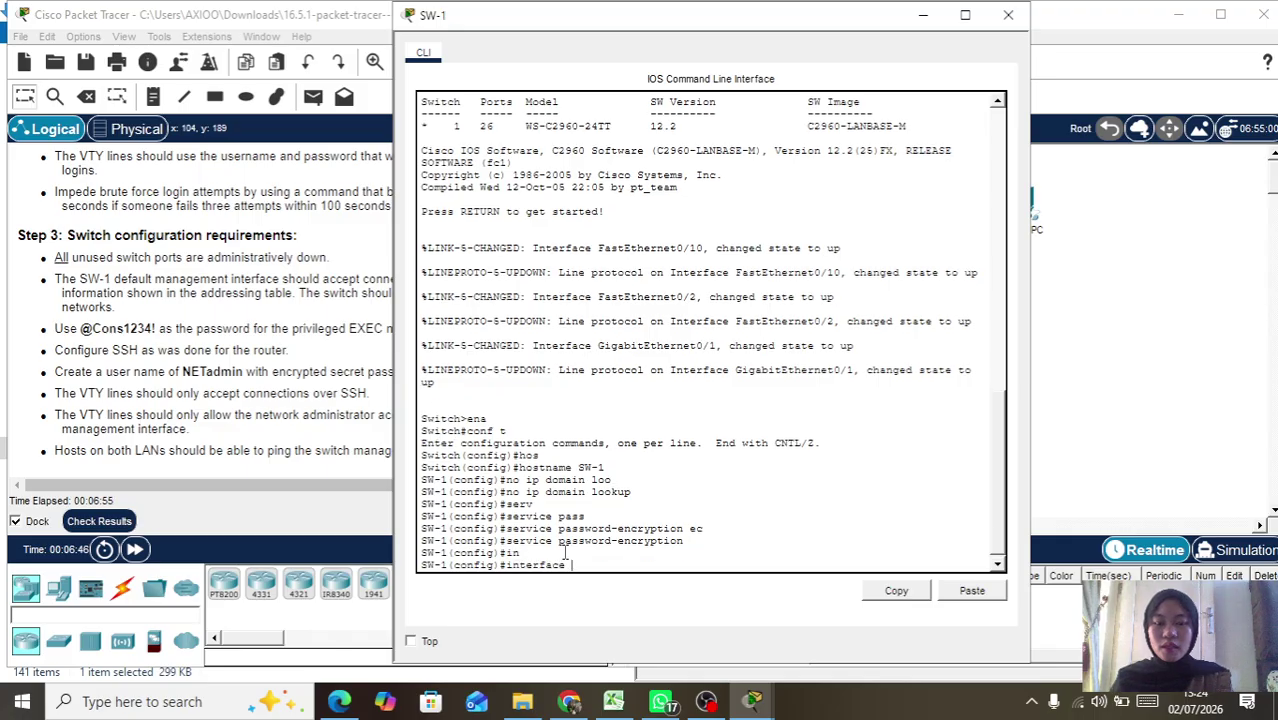
pyautogui.write('v')
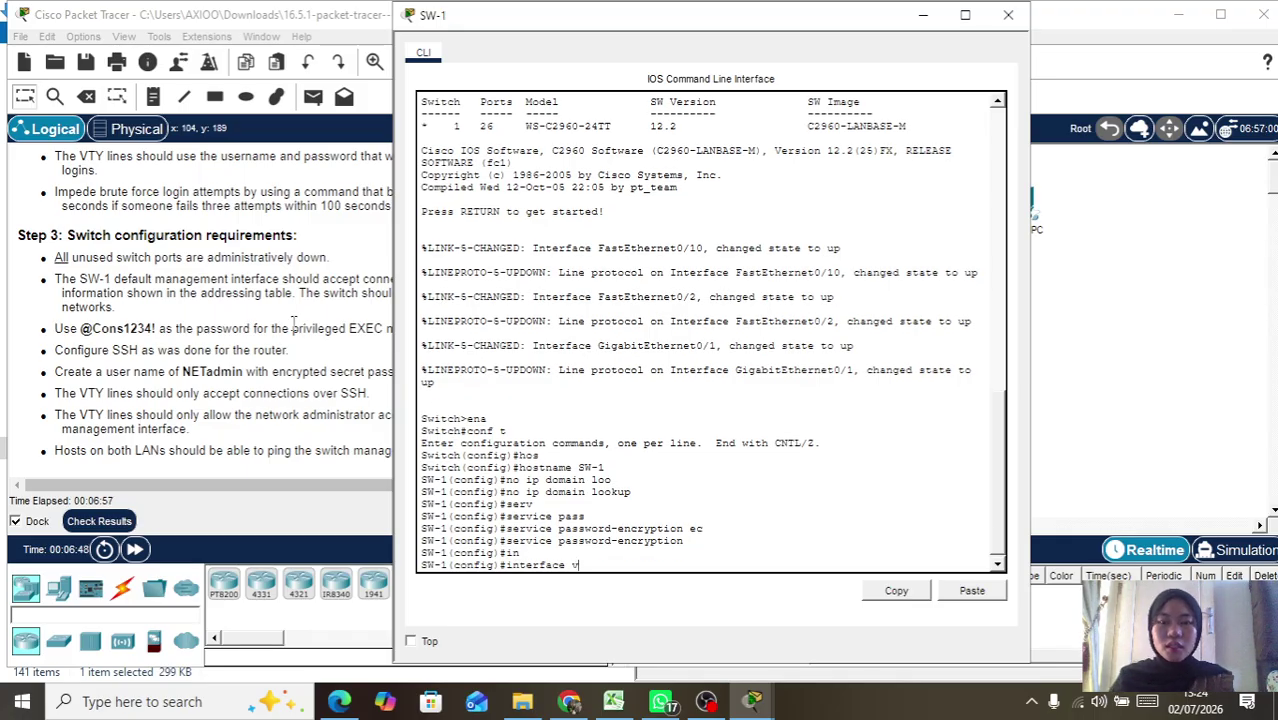
pyautogui.scroll(10, 366, 280)
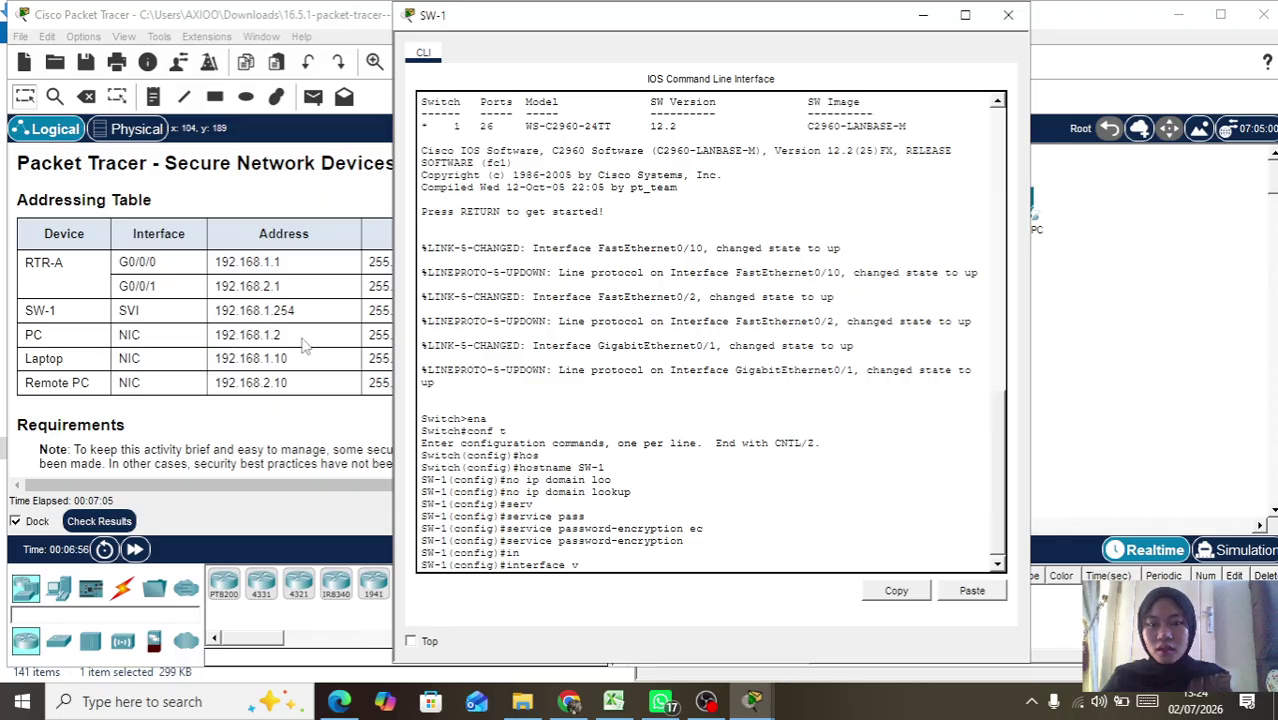
# Step: Assign 192.168.1.254 255.255.255.0 to SW-1's interface vlan1
pyautogui.hscroll(2, 250, 325)
pyautogui.hscroll(-2, 250, 325)
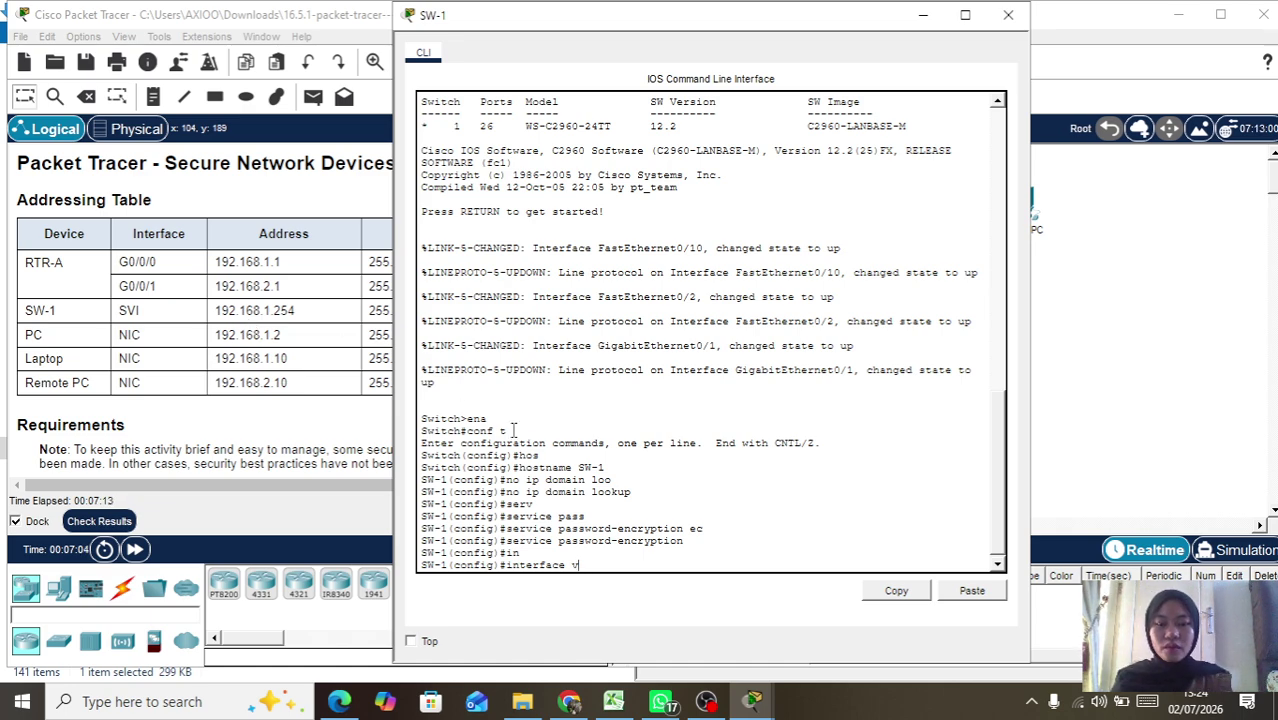
pyautogui.write('lan')
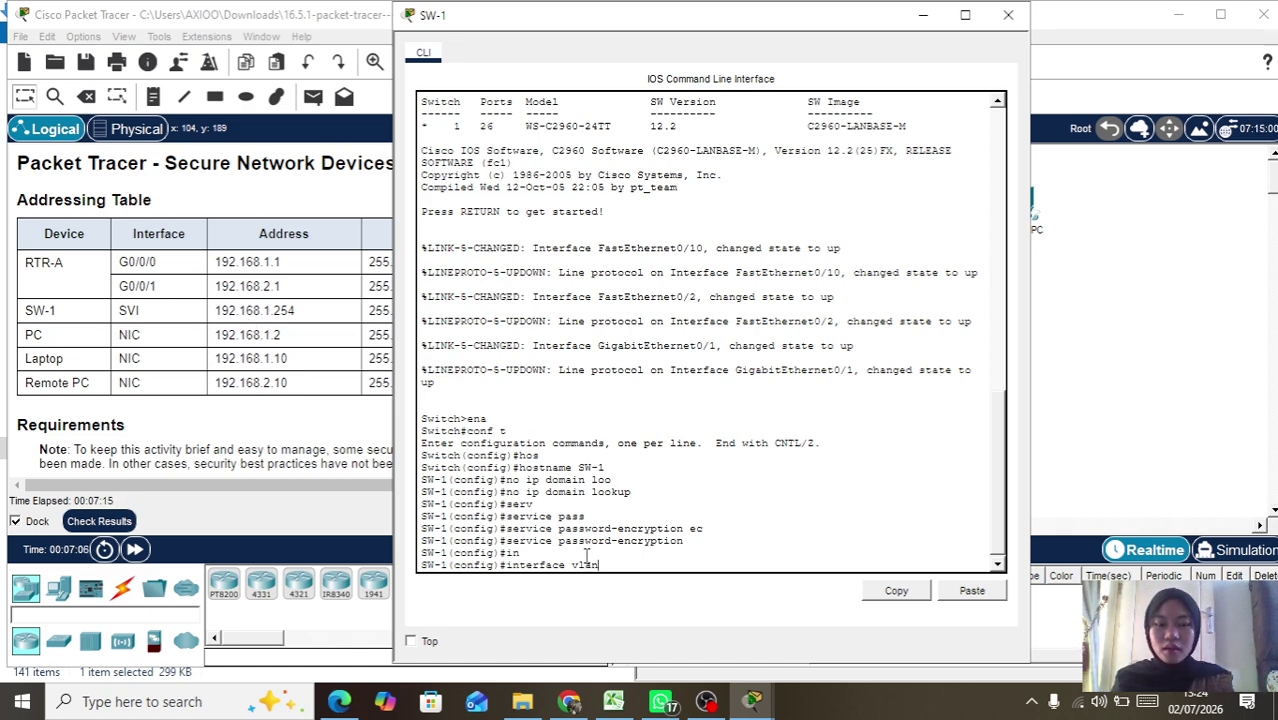
pyautogui.write('1')
pyautogui.press('Return')
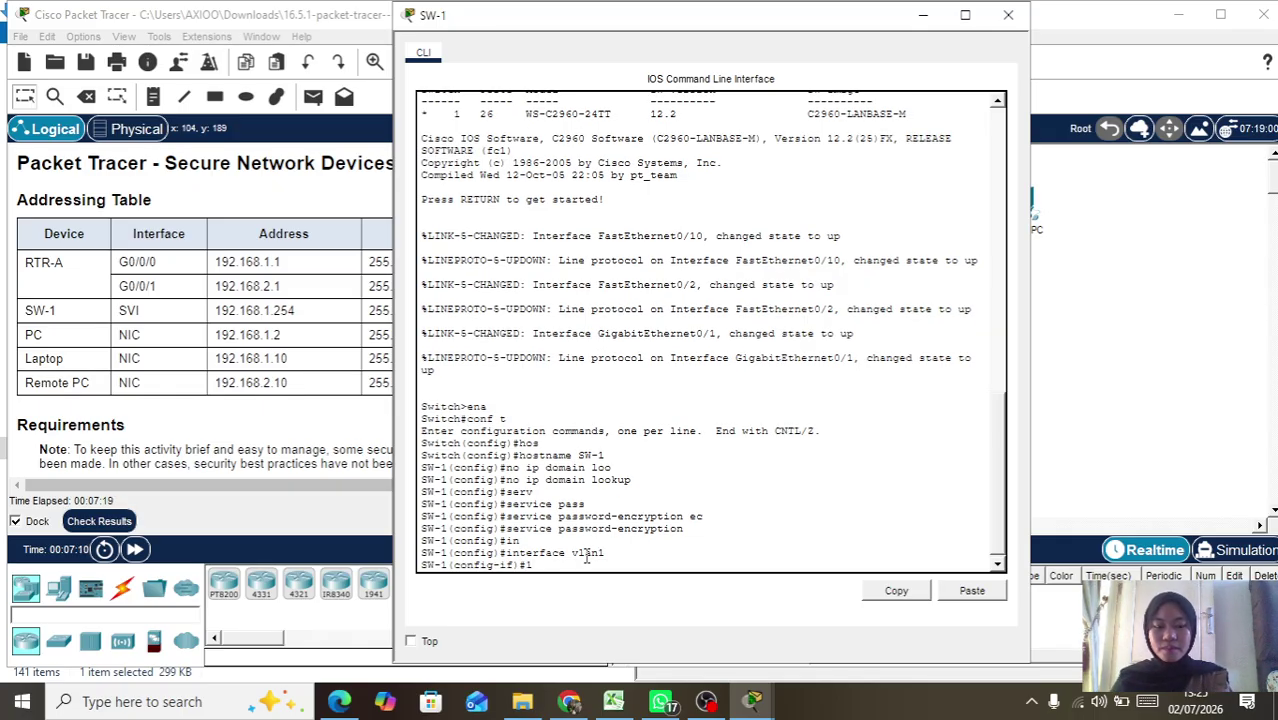
pyautogui.write('ip ad')
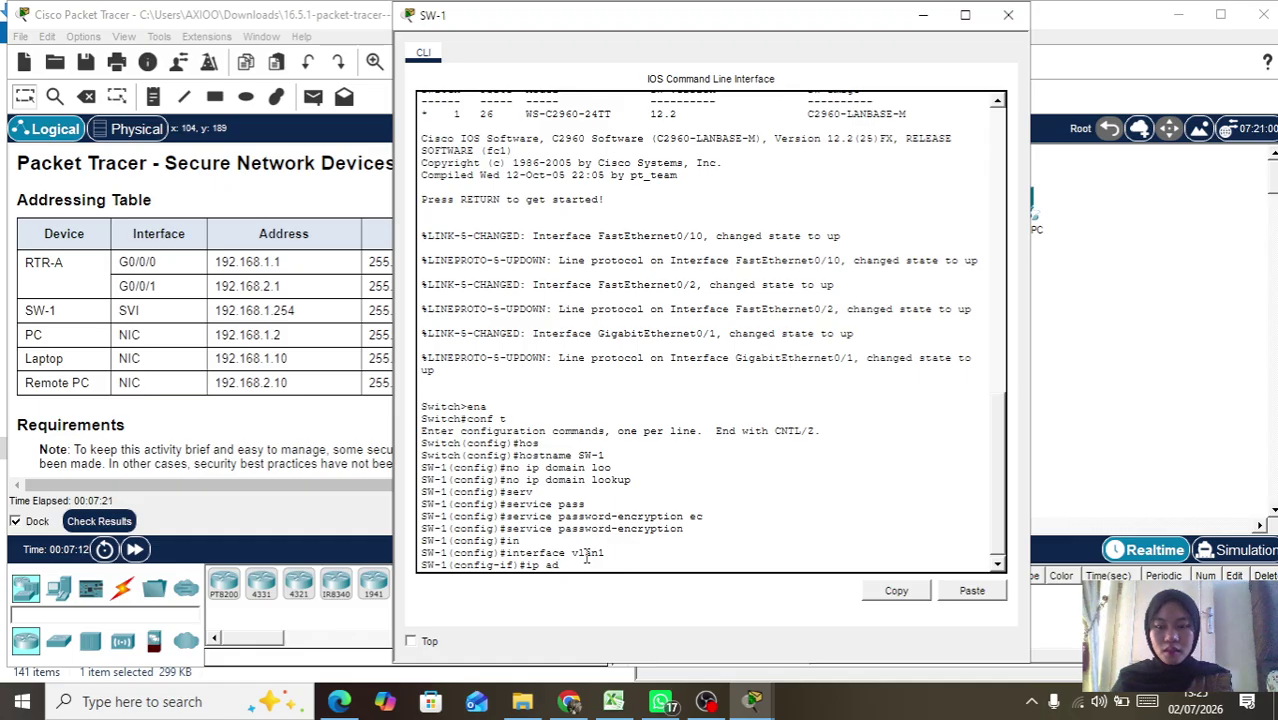
pyautogui.press('Tab')
pyautogui.write('192.168')
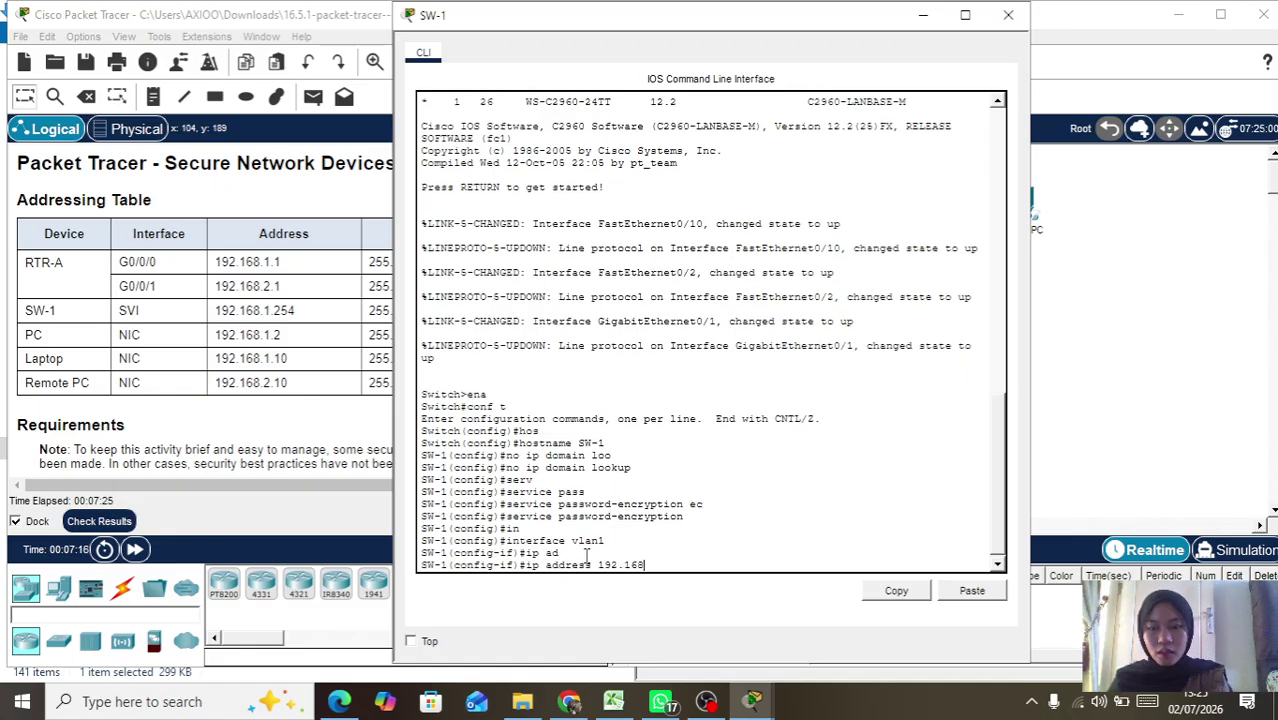
pyautogui.write('.1.254 2')
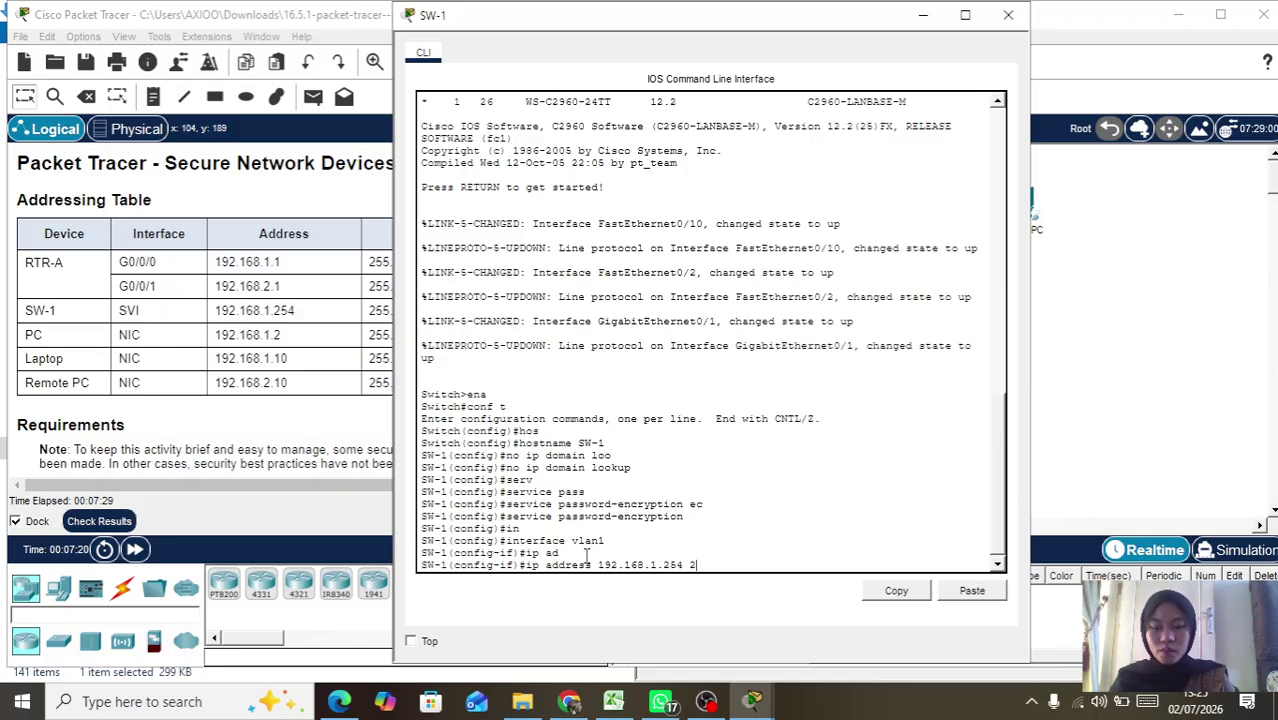
pyautogui.write('55.255.255')
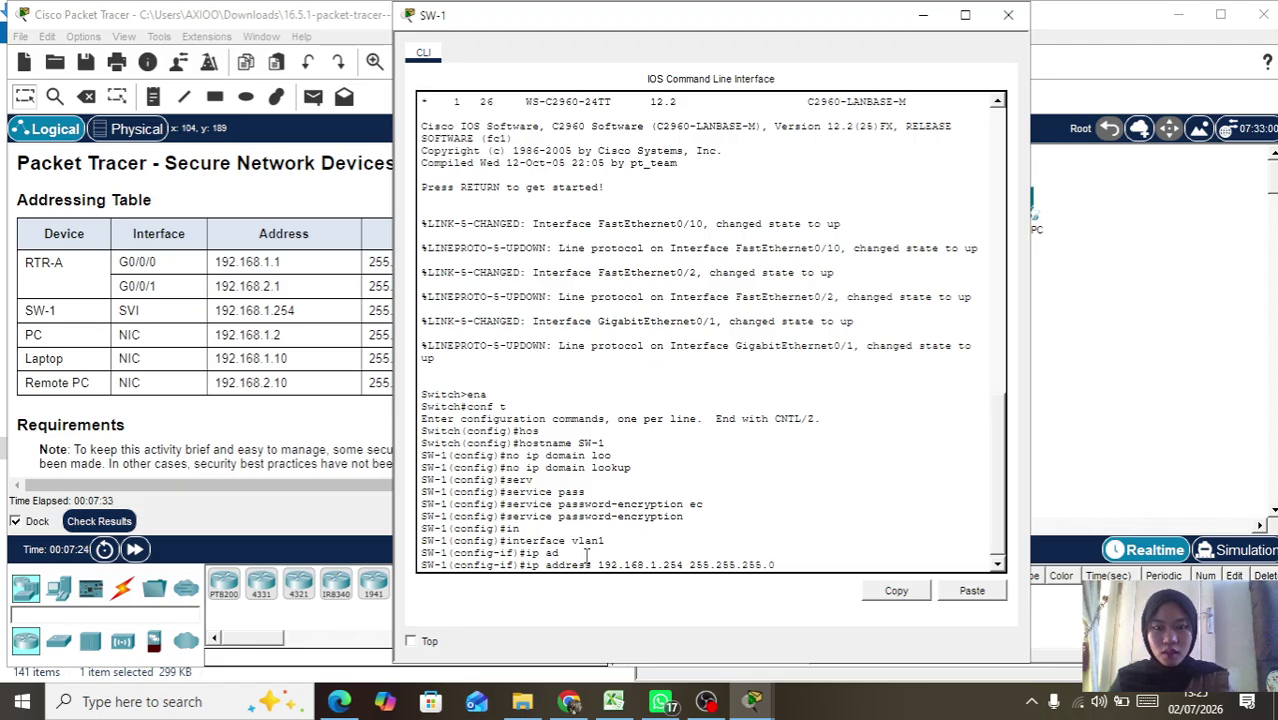
pyautogui.press('Return')
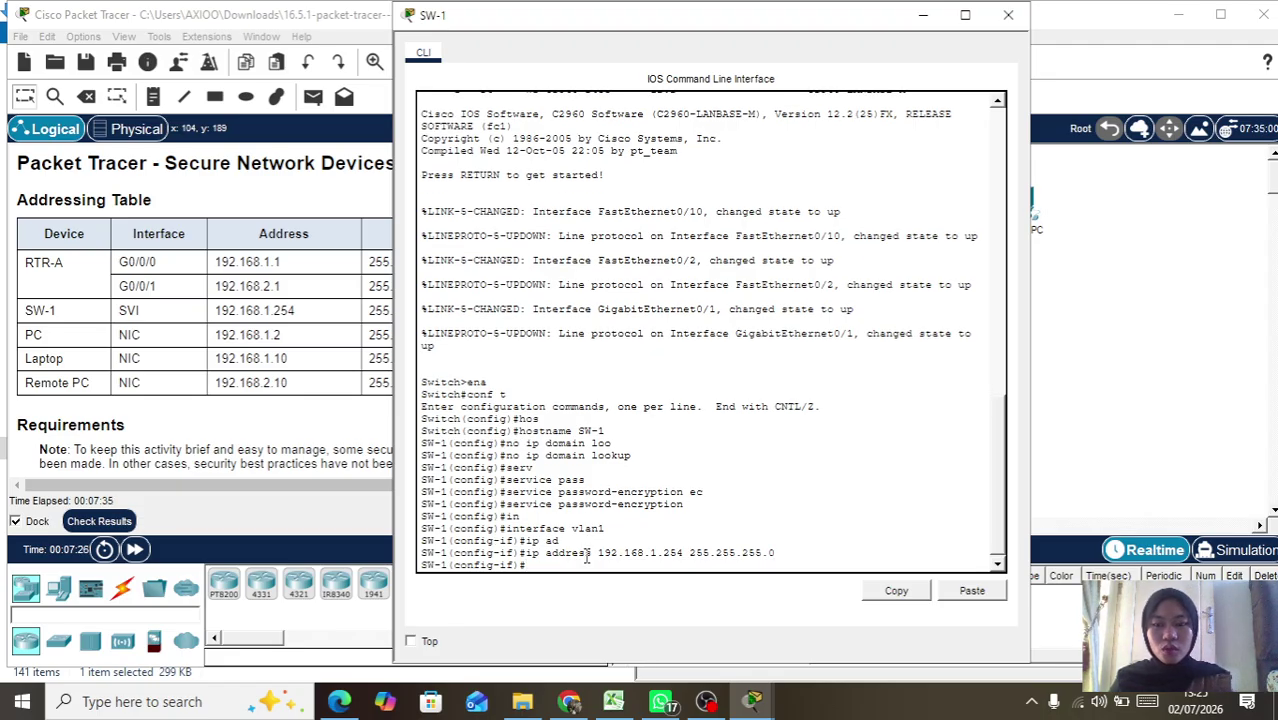
# Step: Bring VLAN 1 up with no shutdown and return to global configuration
pyautogui.write('no sh')
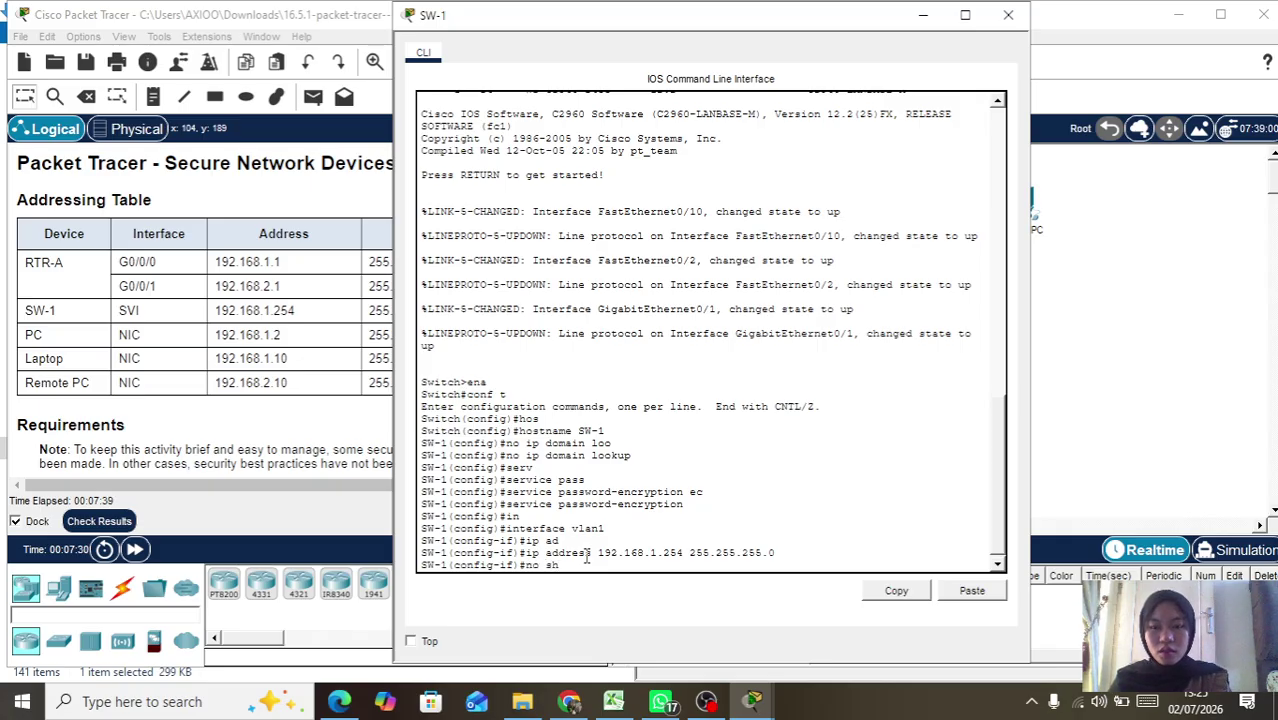
pyautogui.press('Return')
pyautogui.write('exi')
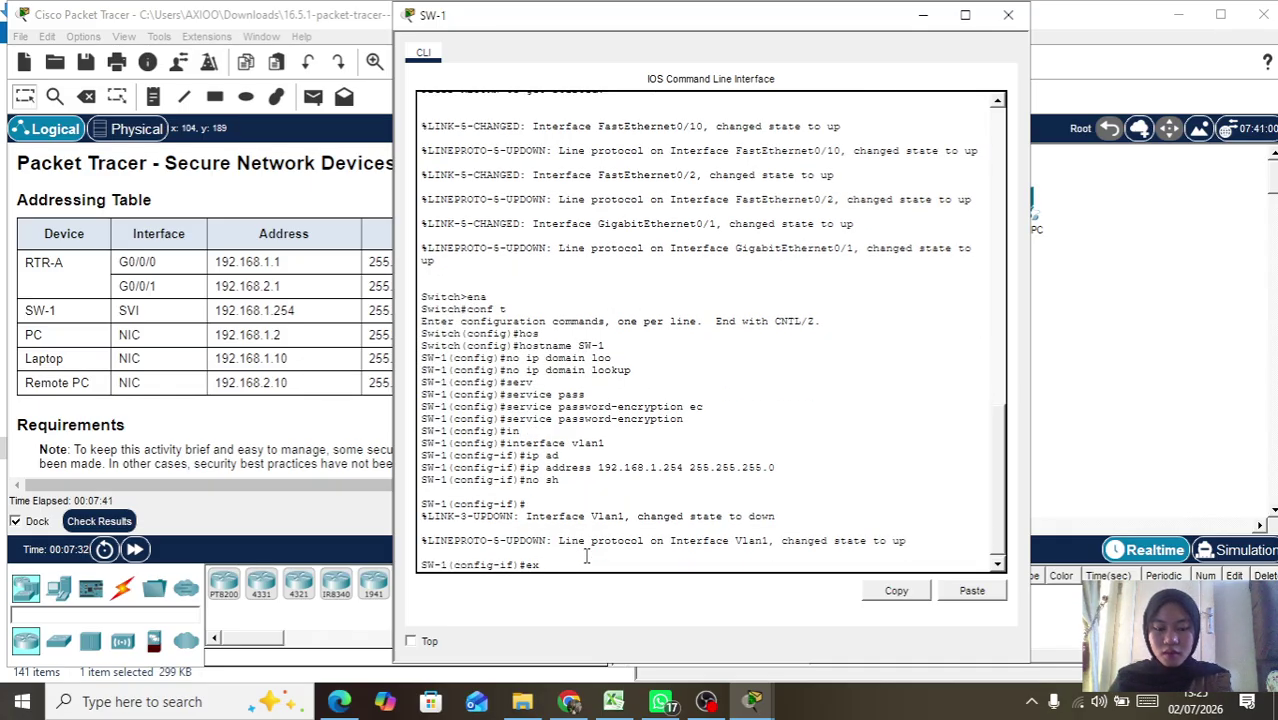
pyautogui.press('Tab')
pyautogui.press('Return')
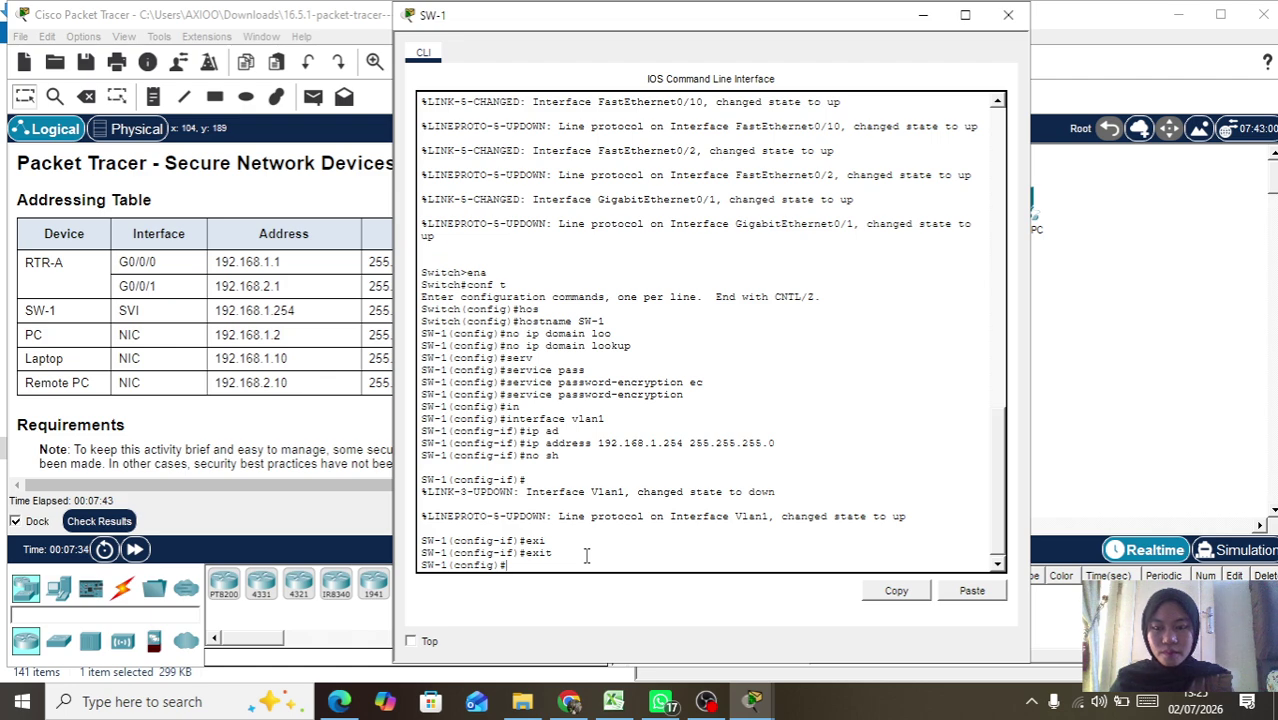
pyautogui.write('ip')
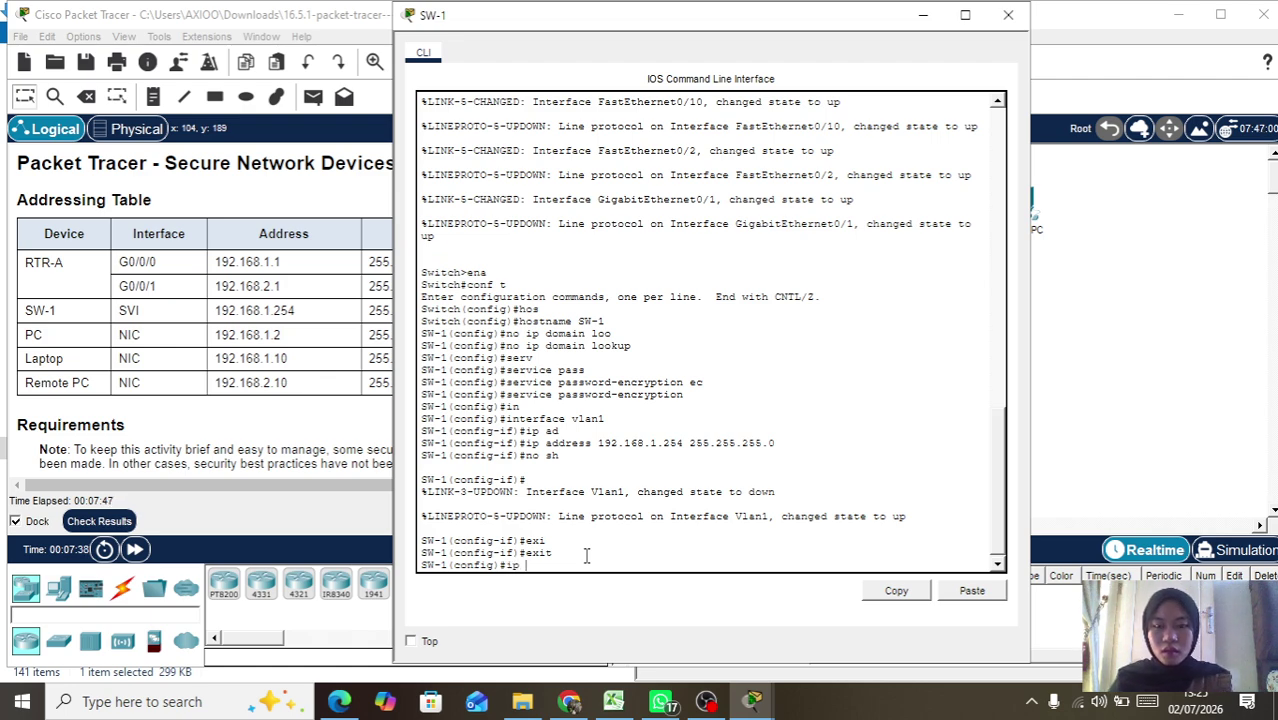
# Step: Set SW-1's default gateway to 192.168.1.1
pyautogui.moveTo(779, 18); pyautogui.dragTo(929, 30)
pyautogui.hscroll(1, 327, 393)
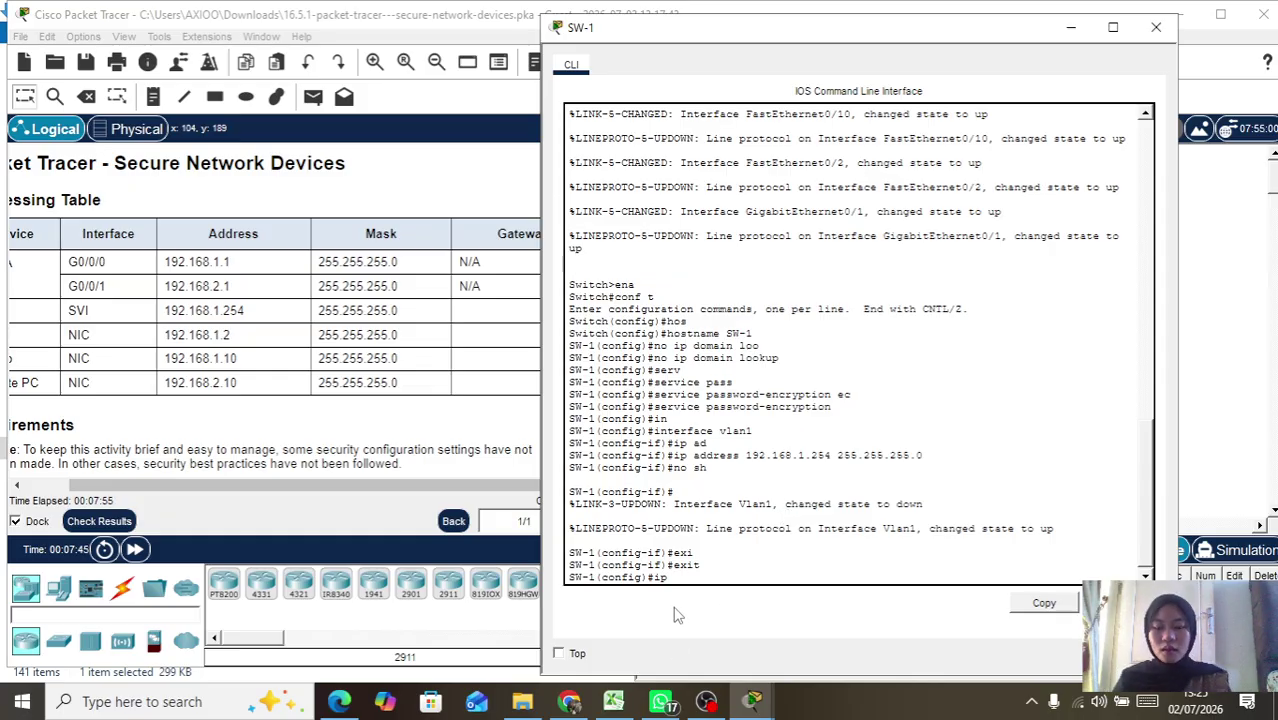
pyautogui.write('def')
pyautogui.press('Tab')
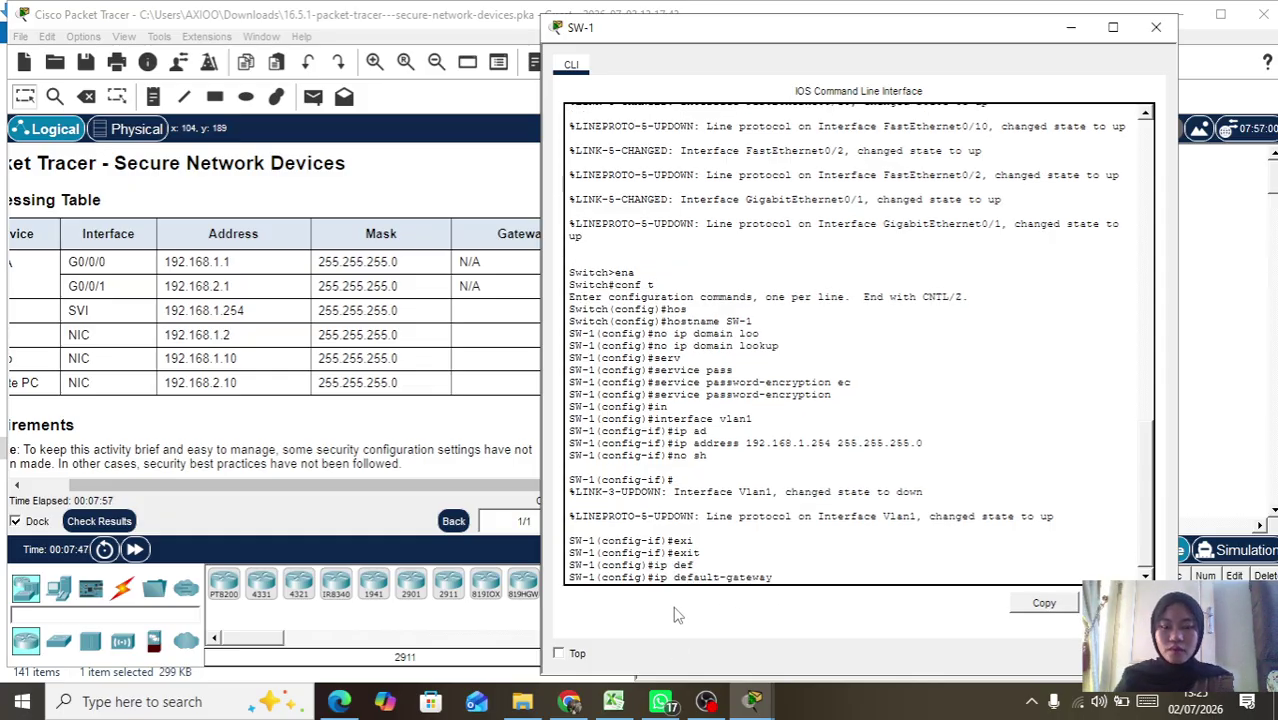
pyautogui.write('192.')
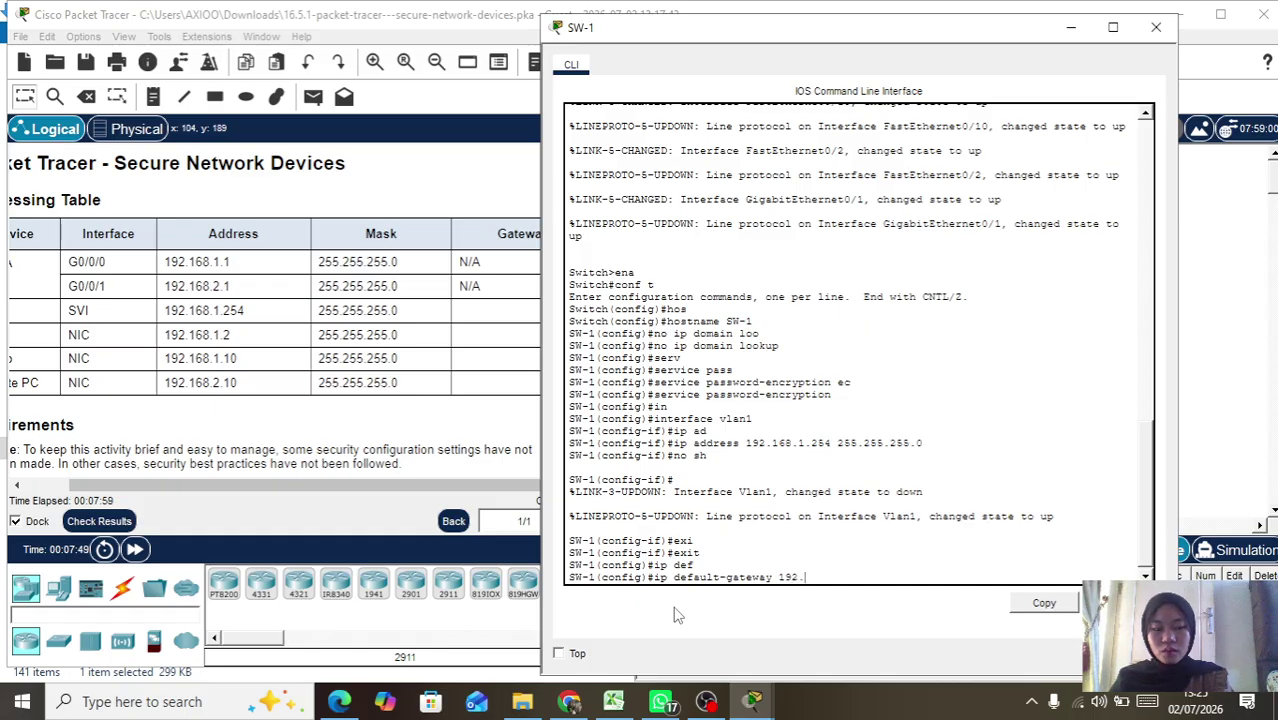
pyautogui.write('168.1.1')
pyautogui.press('Return')
pyautogui.press('Return')
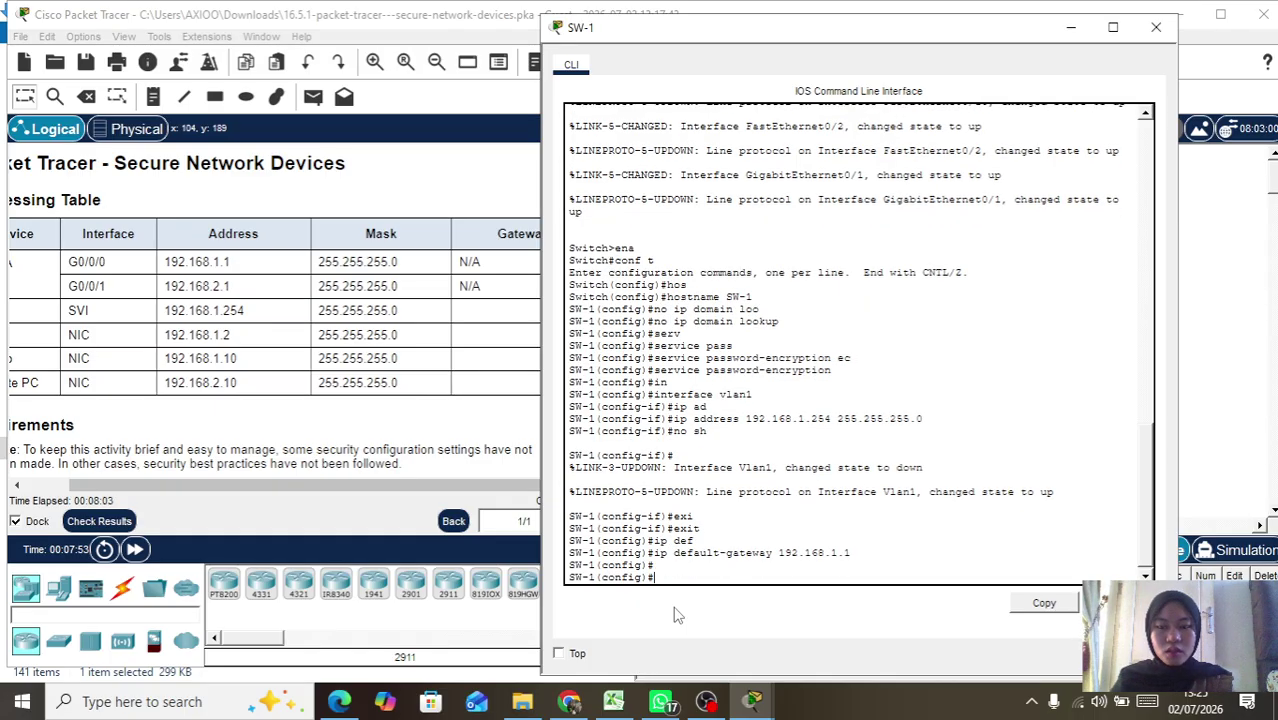
# Step: Set an encrypted enable secret password for privileged mode
pyautogui.write('ena')
pyautogui.press('Tab')
pyautogui.write('se')
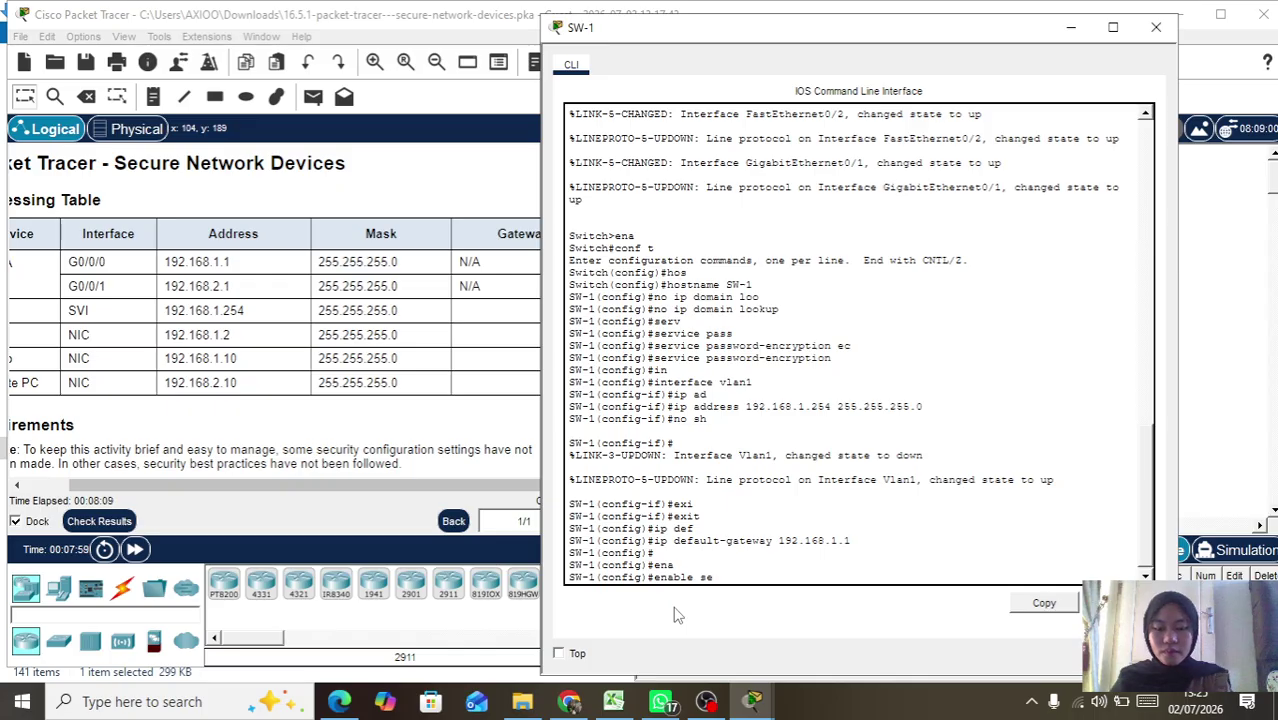
pyautogui.write('c')
pyautogui.press('Tab')
pyautogui.write('@')
pyautogui.write('C')
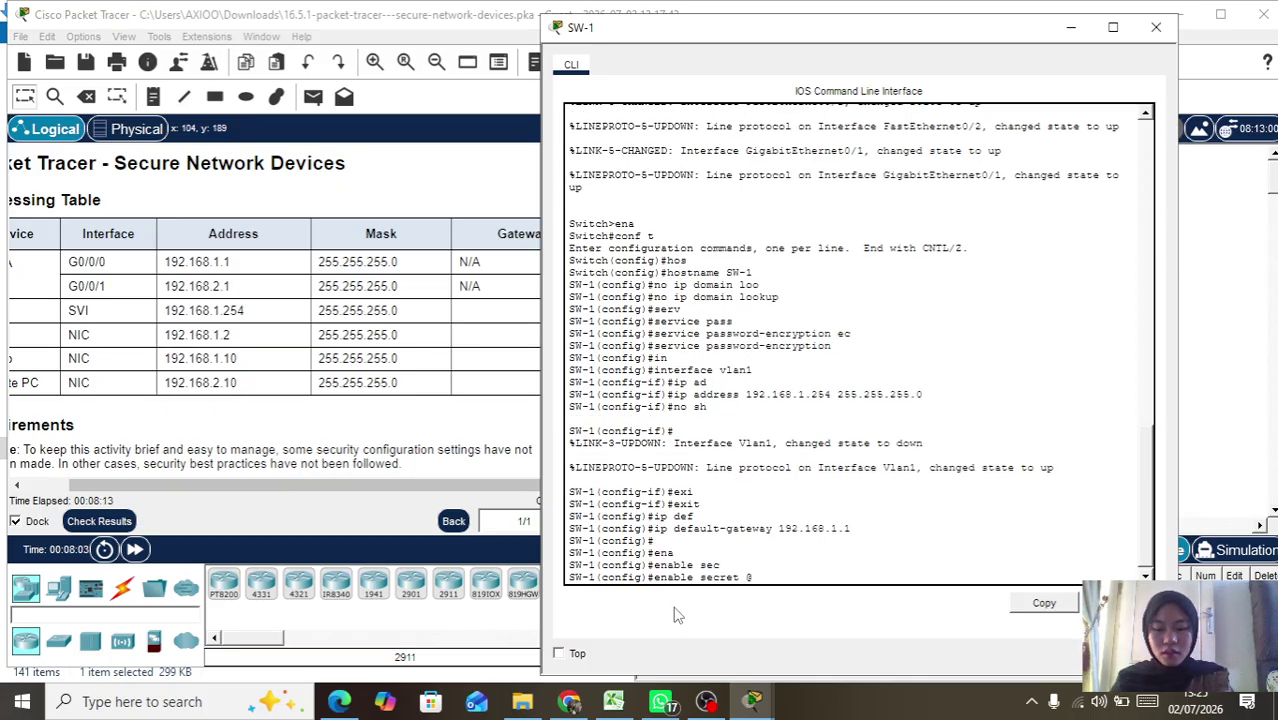
pyautogui.write('ons1234!')
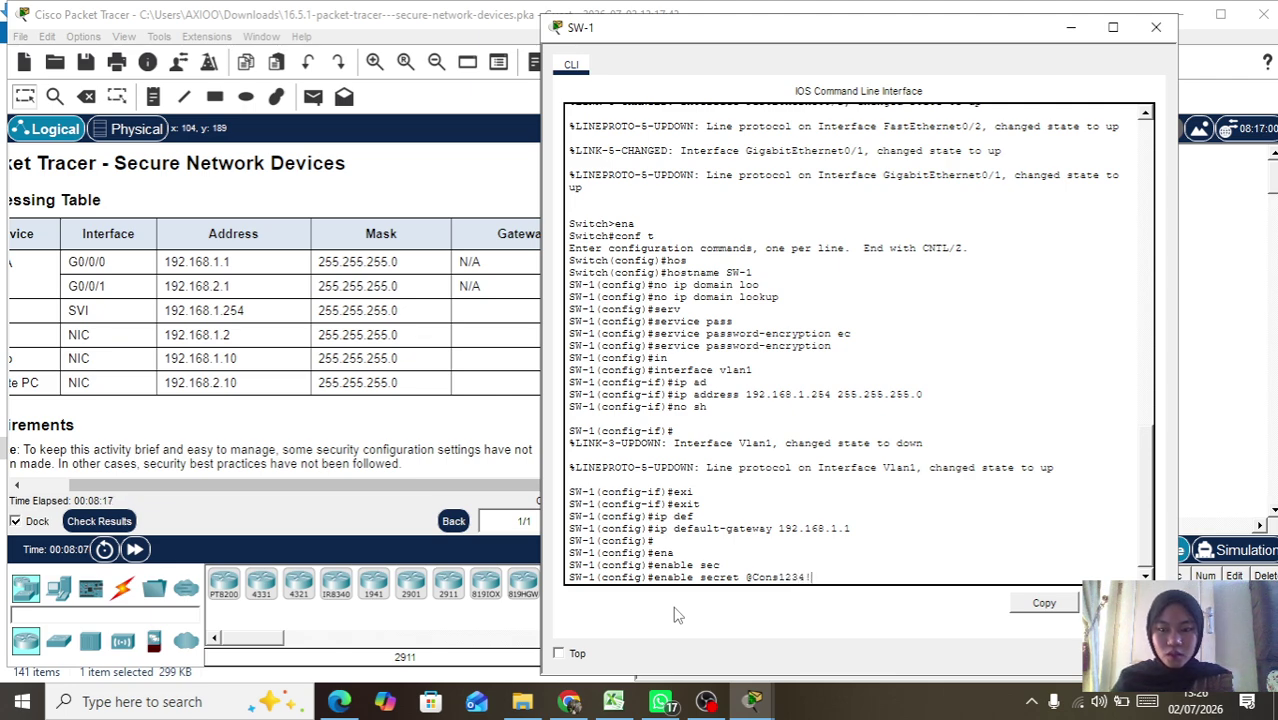
pyautogui.press('Return')
# Step: Create a local admin username protected by an encrypted secret password
pyautogui.write('us')
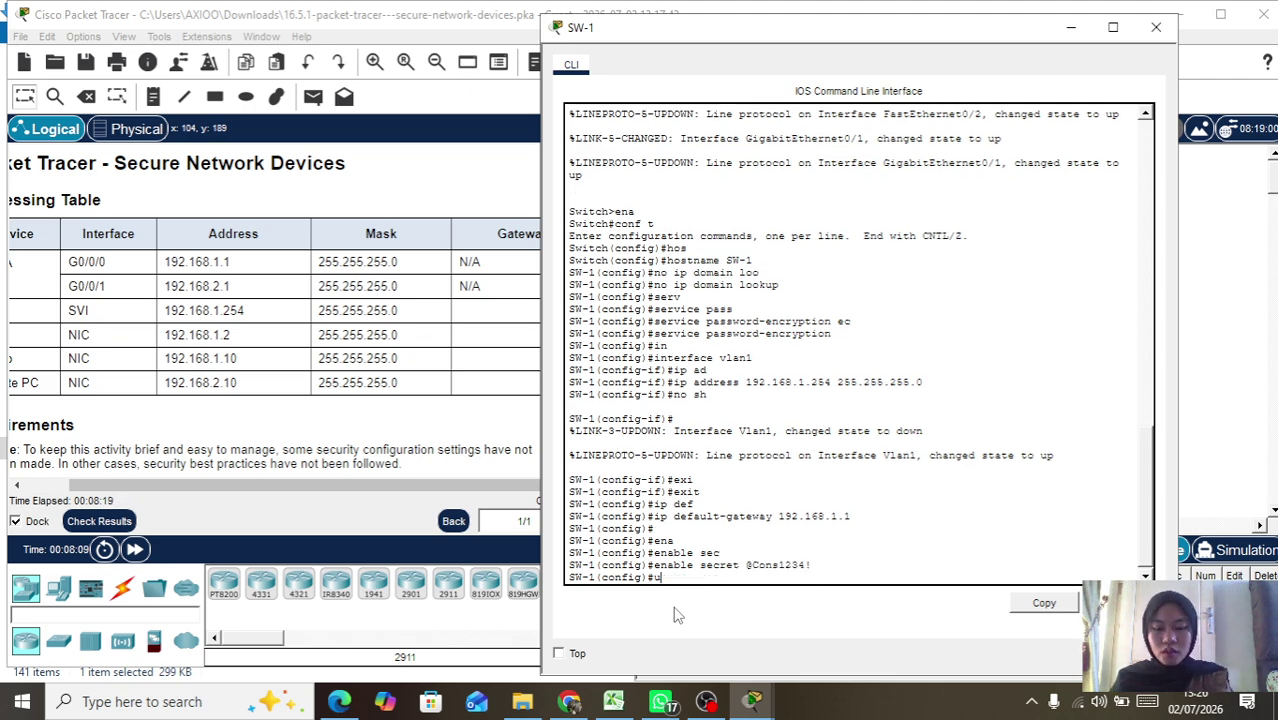
pyautogui.press('Tab')
pyautogui.write('NETadmin sec')
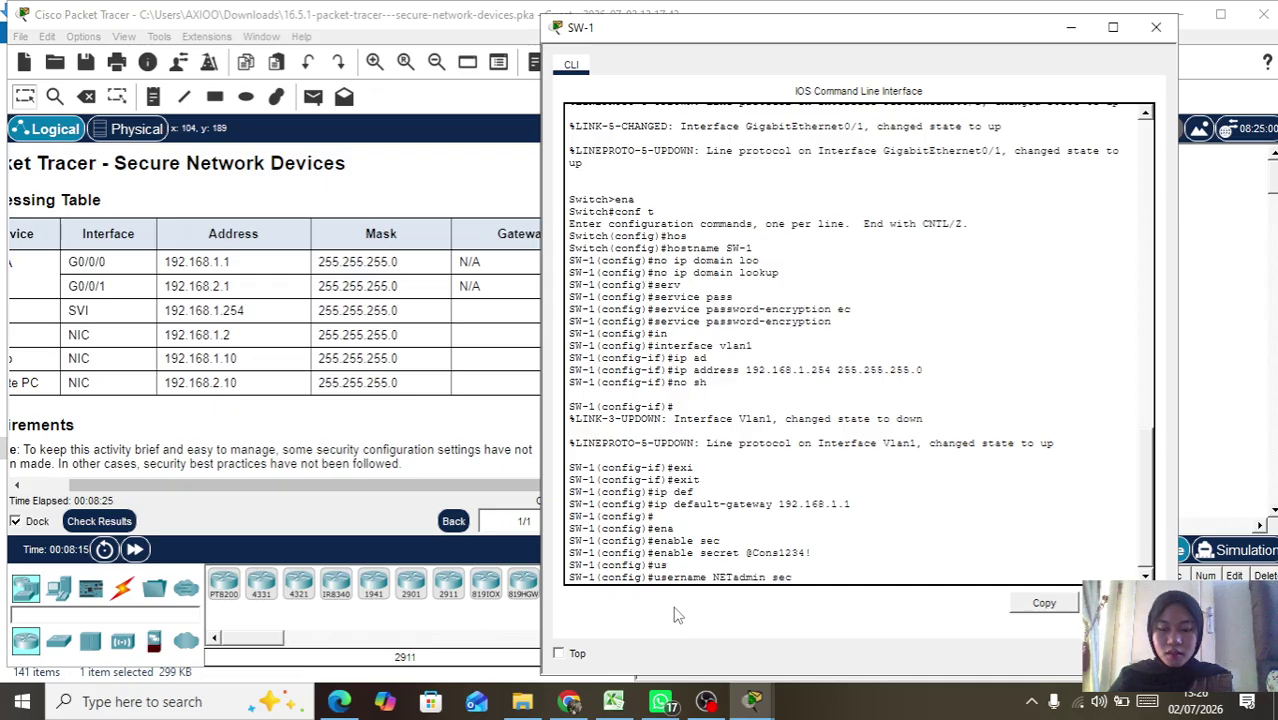
pyautogui.press('Tab')
pyautogui.write('Lo')
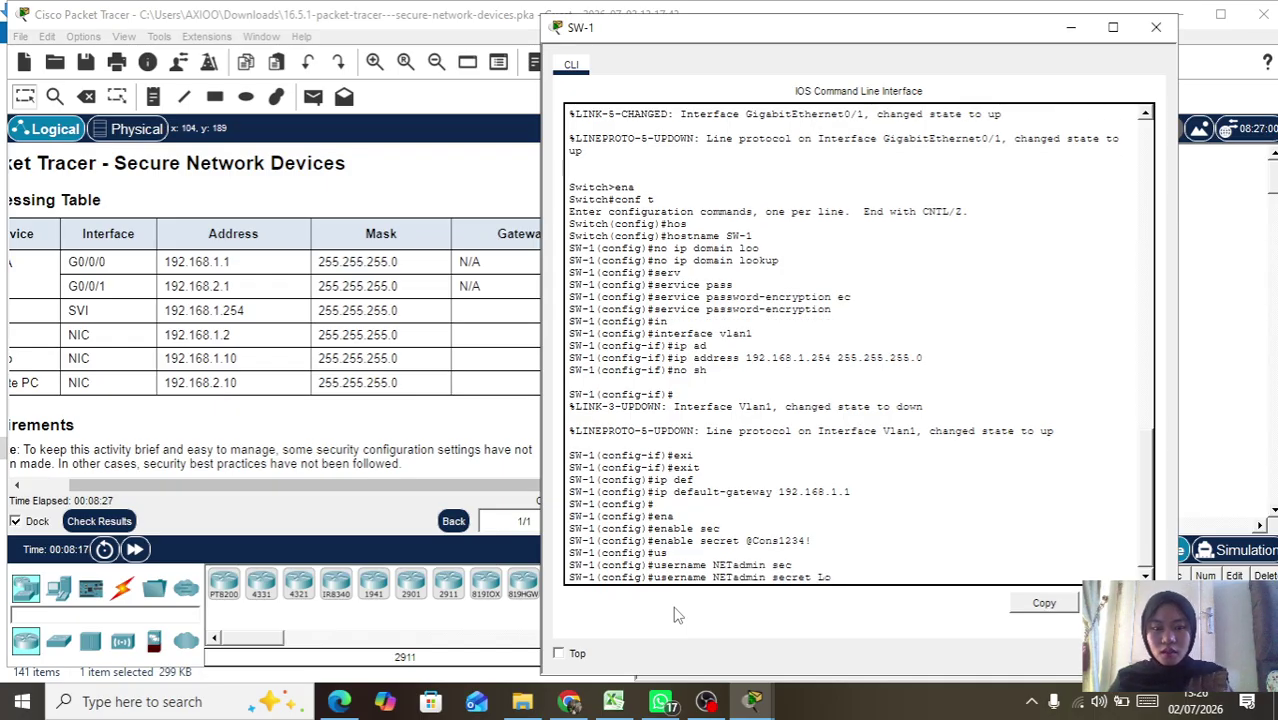
pyautogui.write('g')
pyautogui.write('Admin')
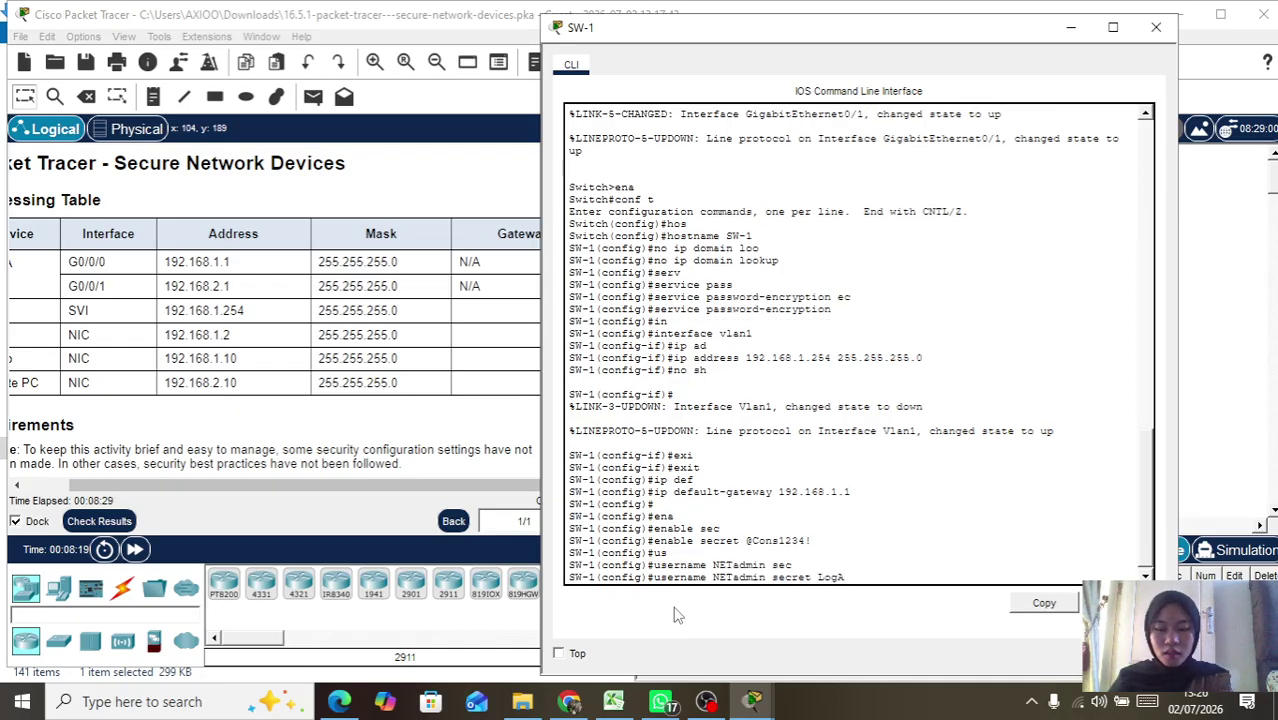
pyautogui.write('!9')
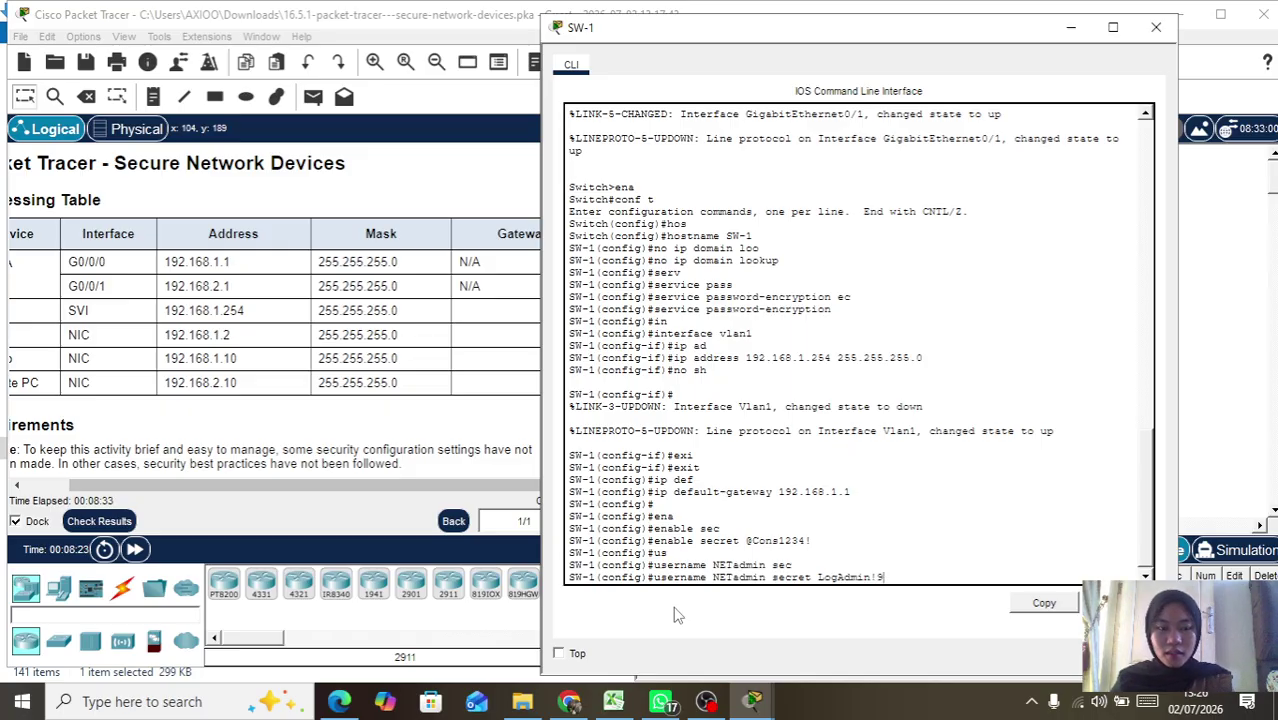
pyautogui.press('Return')
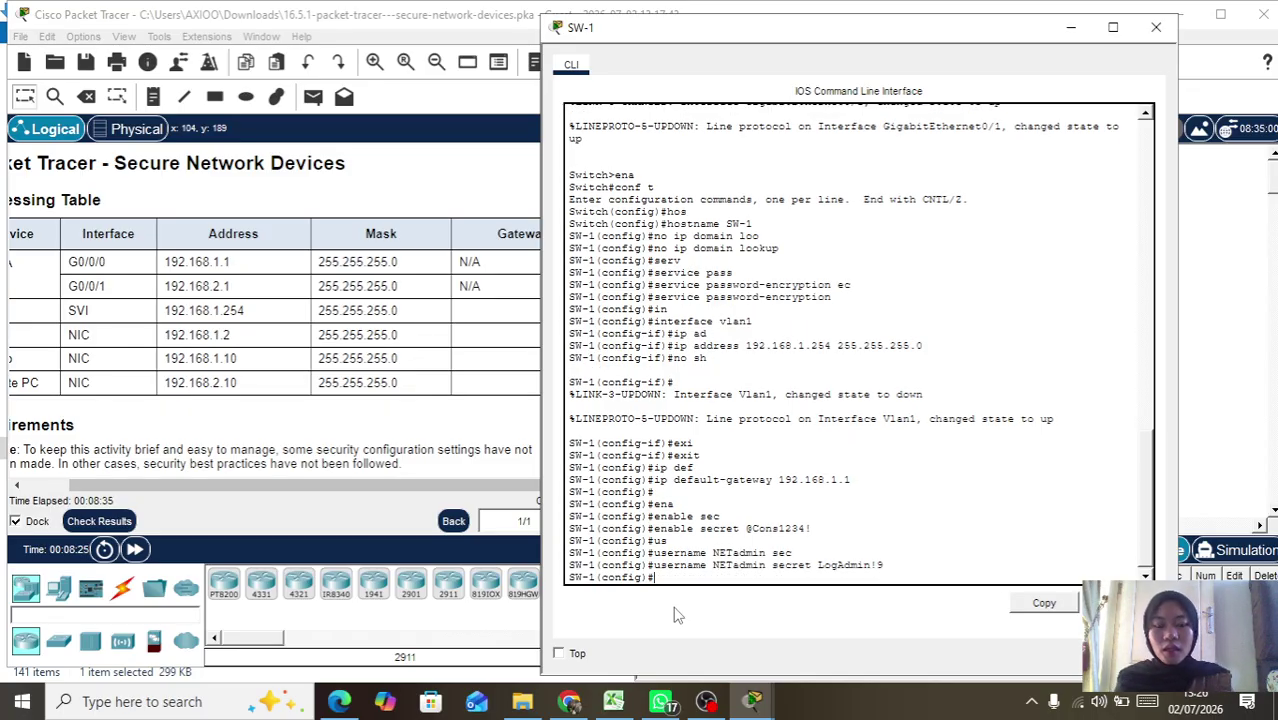
# Step: Type the ip domain-name command, correcting the misspelled keyword
pyautogui.write('ip ad')
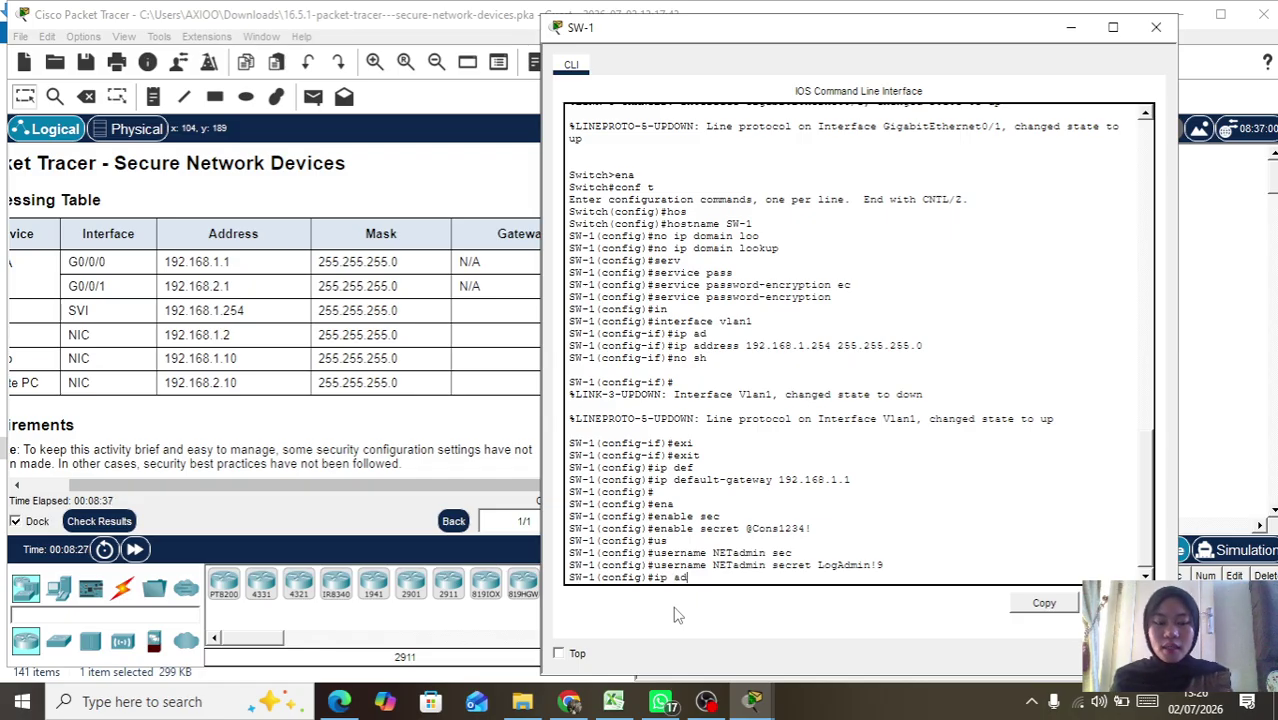
pyautogui.write('main-n')
pyautogui.press('Tab')
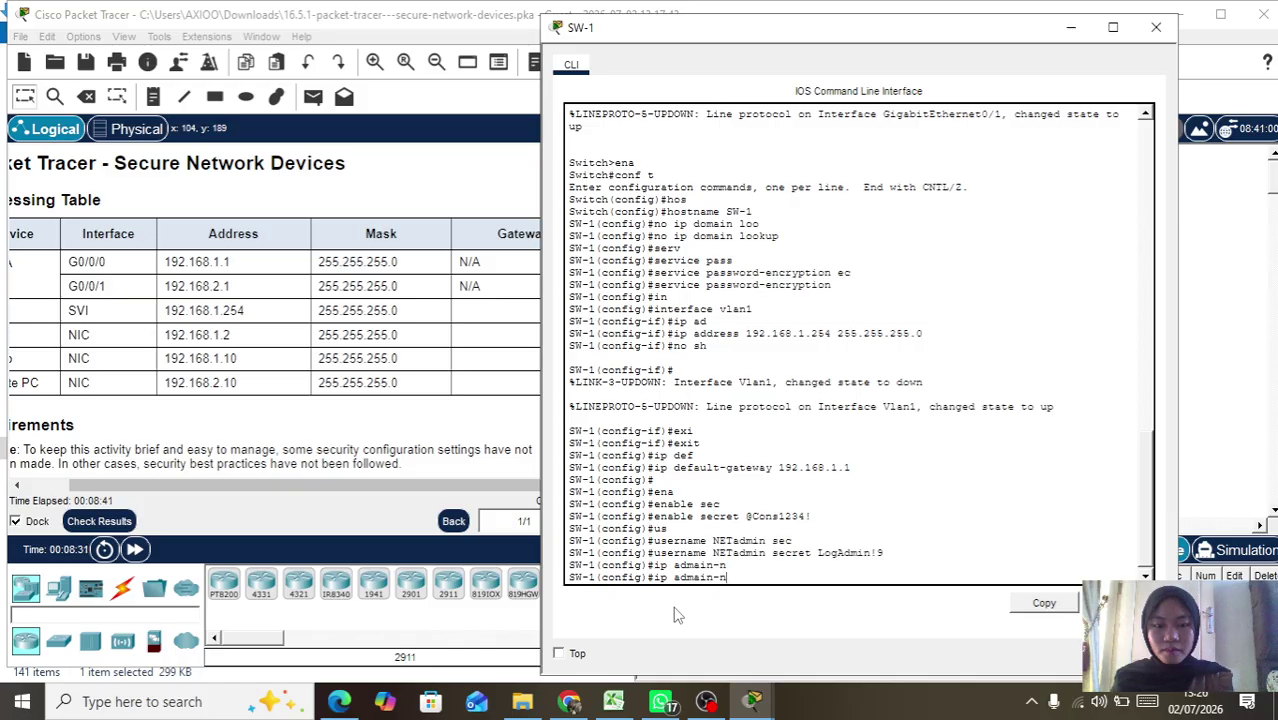
pyautogui.press('Tab')
pyautogui.write('am')
pyautogui.press('Tab')
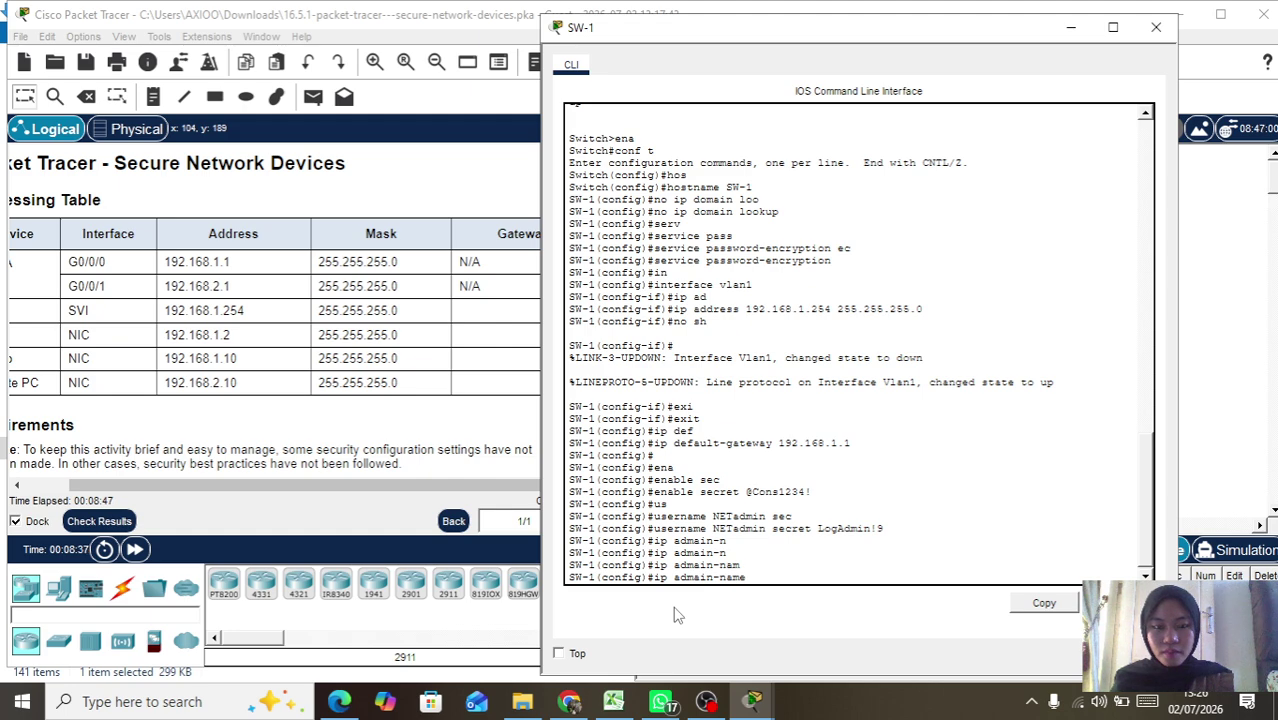
pyautogui.write('e')
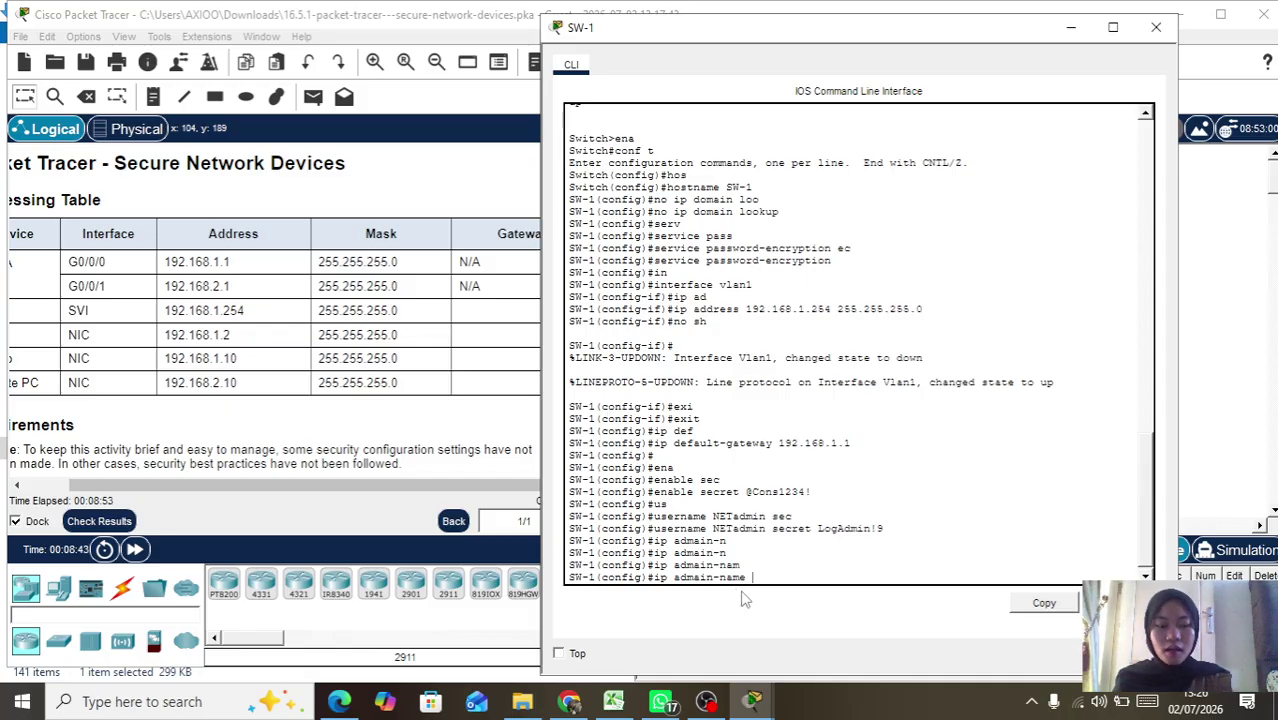
pyautogui.press('Left')
pyautogui.press('Left')
pyautogui.press('Left')
pyautogui.press('Left')
pyautogui.press('Left')
pyautogui.press('Left')
pyautogui.press('Left')
pyautogui.press('Left')
pyautogui.press('BackSpace')
pyautogui.press('BackSpace')
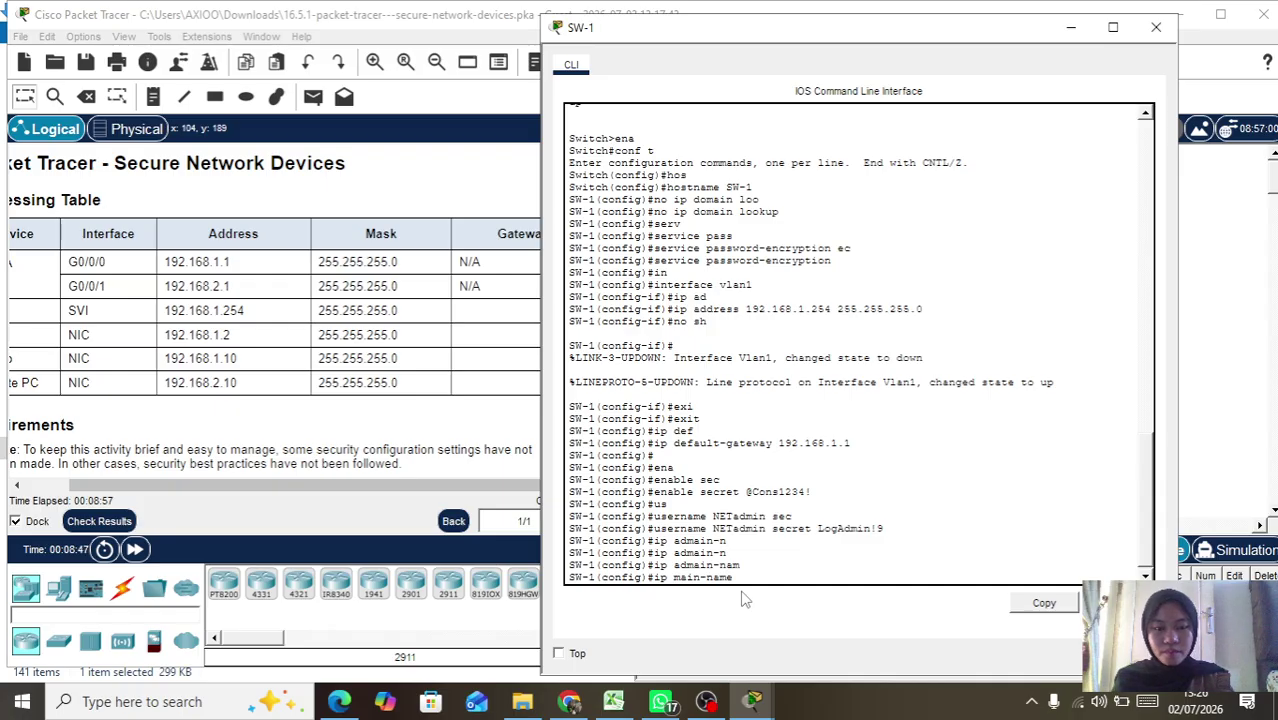
pyautogui.write('dom')
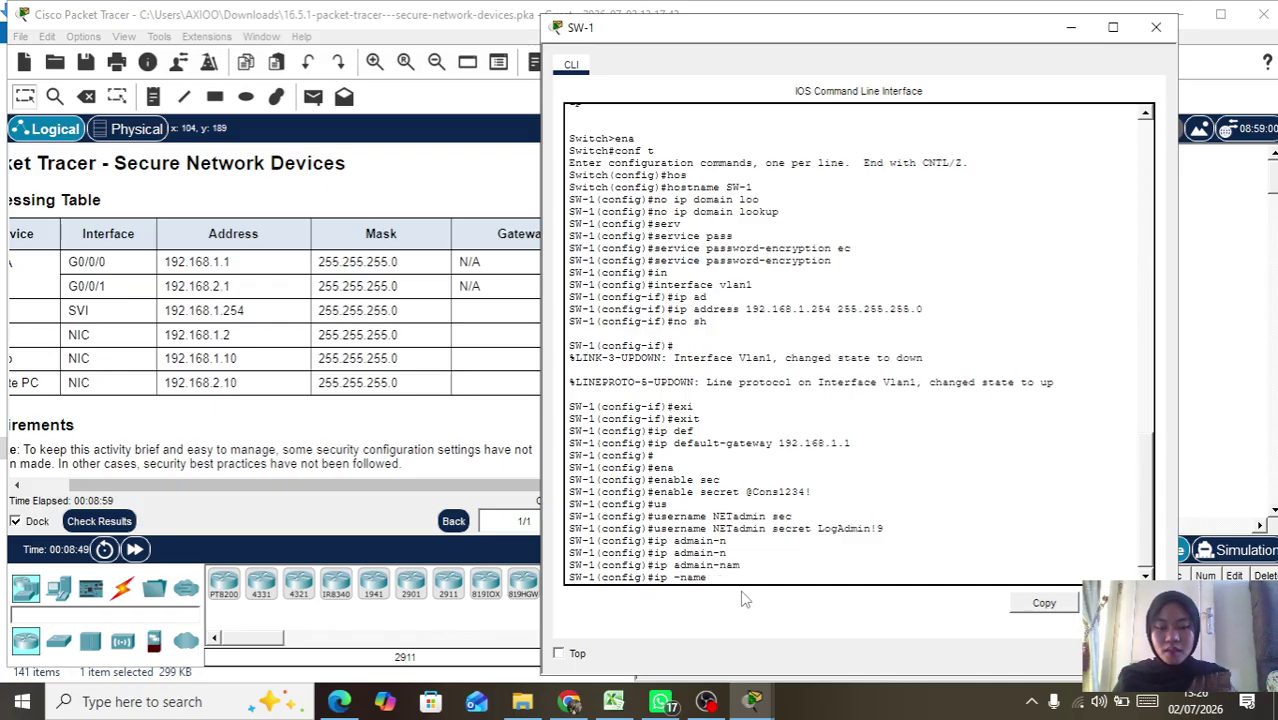
pyautogui.write('ain')
pyautogui.press('Right')
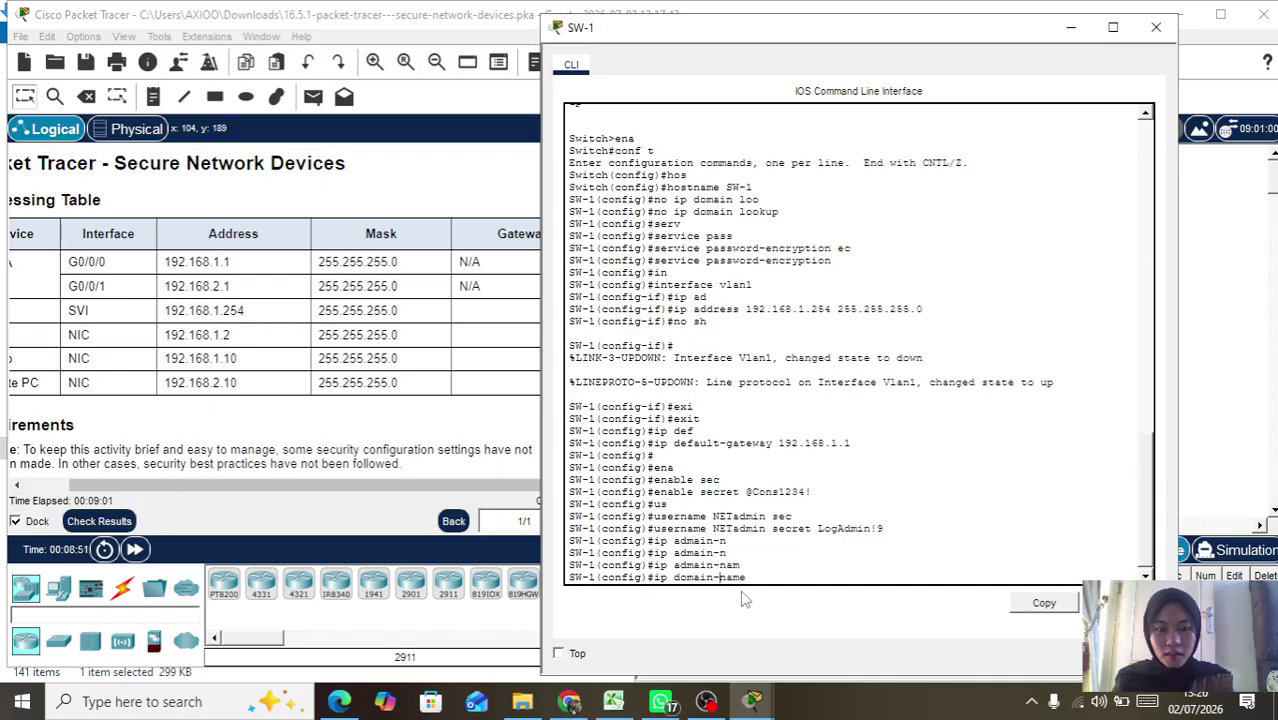
pyautogui.press('Right')
pyautogui.press('Right')
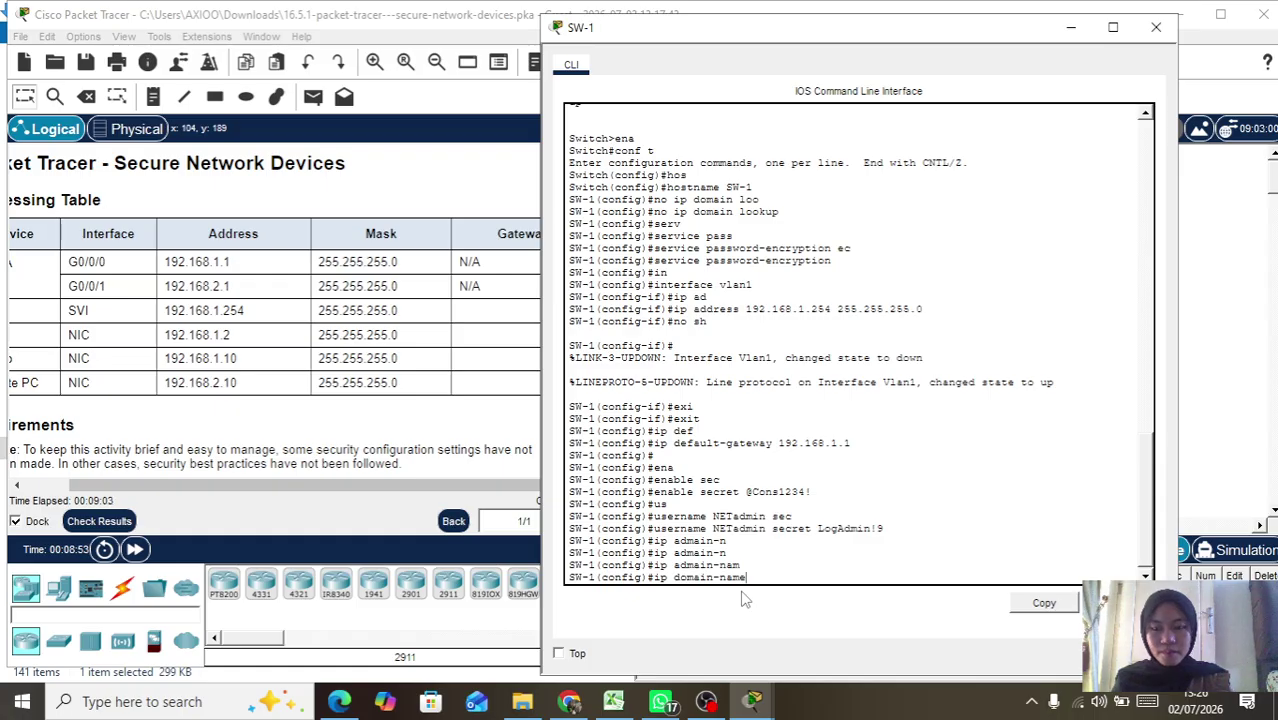
# Step: Apply security.com as SW-1's IP domain name
pyautogui.write('sec')
pyautogui.press('Tab')
pyautogui.write('sec')
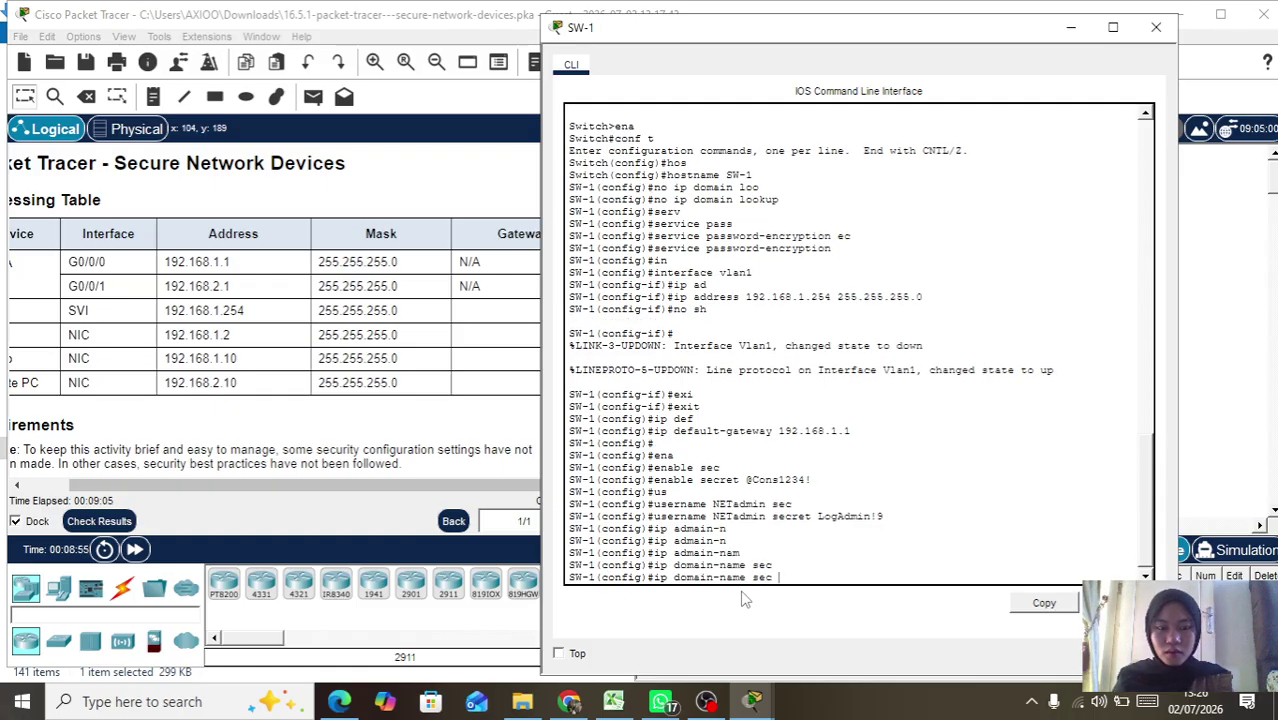
pyautogui.write('ur')
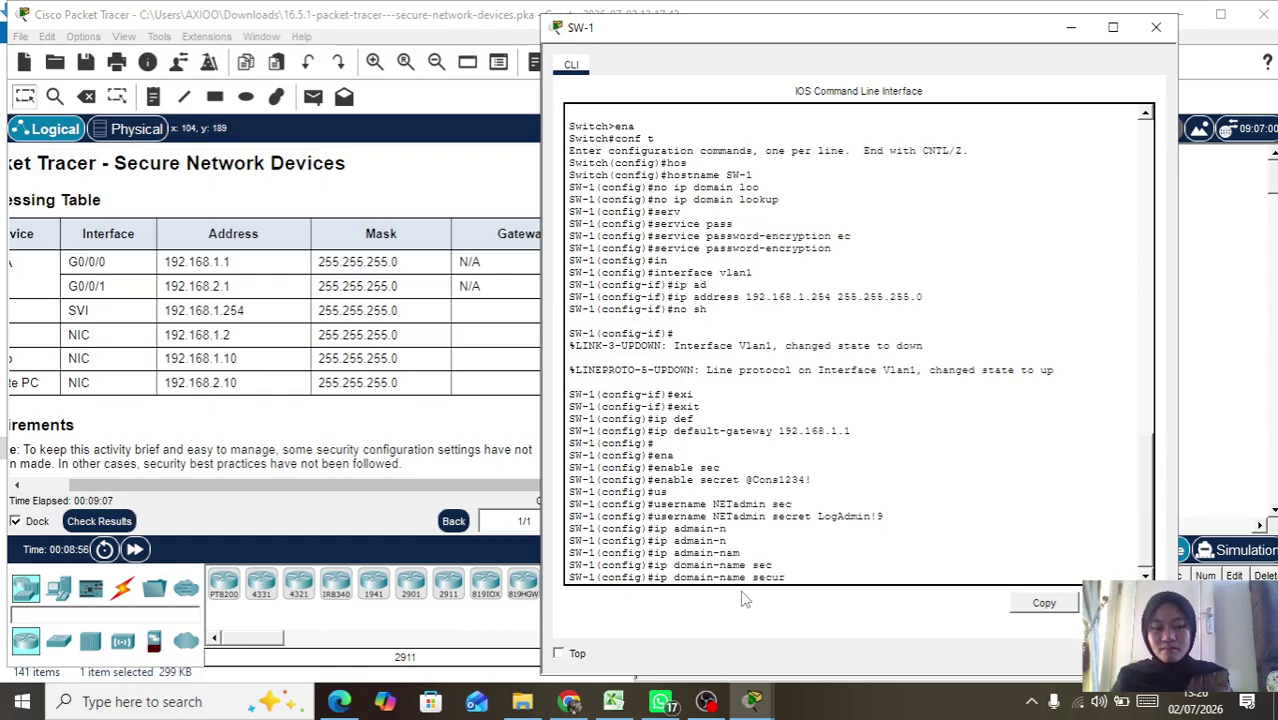
pyautogui.write('ity.com')
pyautogui.press('Return')
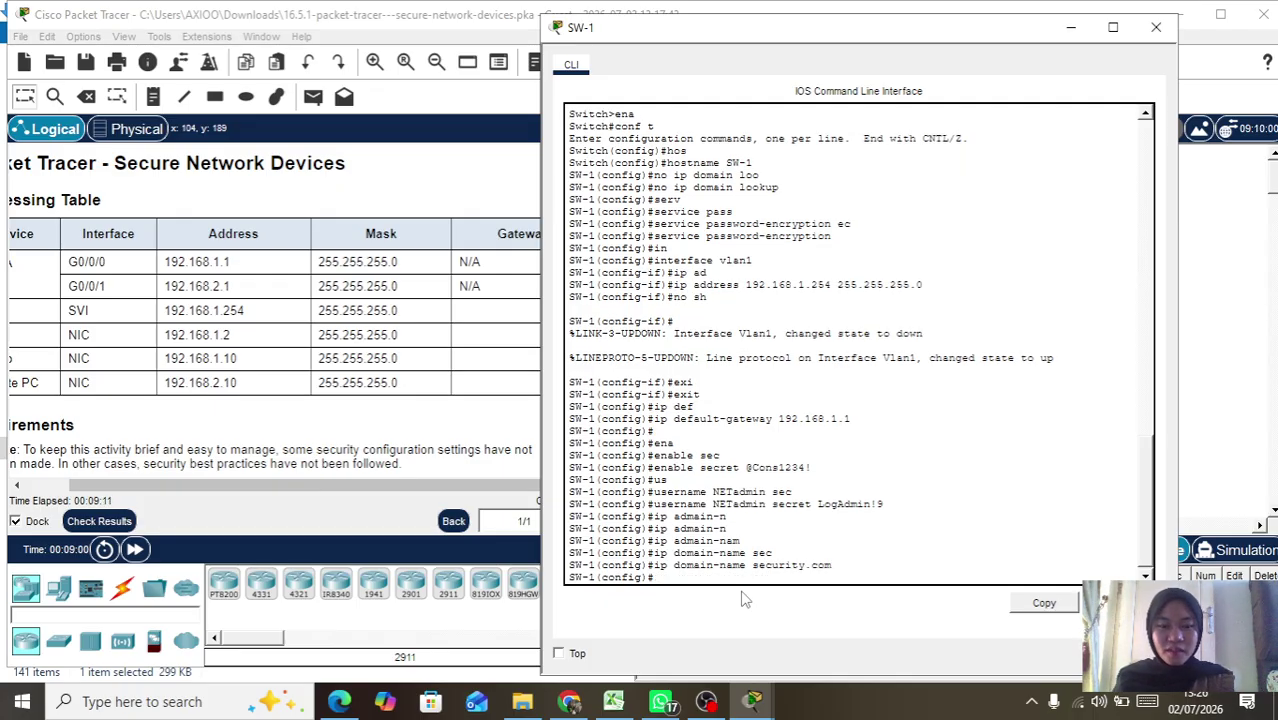
# Step: Run crypto key generate rsa on SW-1 with a 1024-bit modulus
pyautogui.write('cr')
pyautogui.press('Tab')
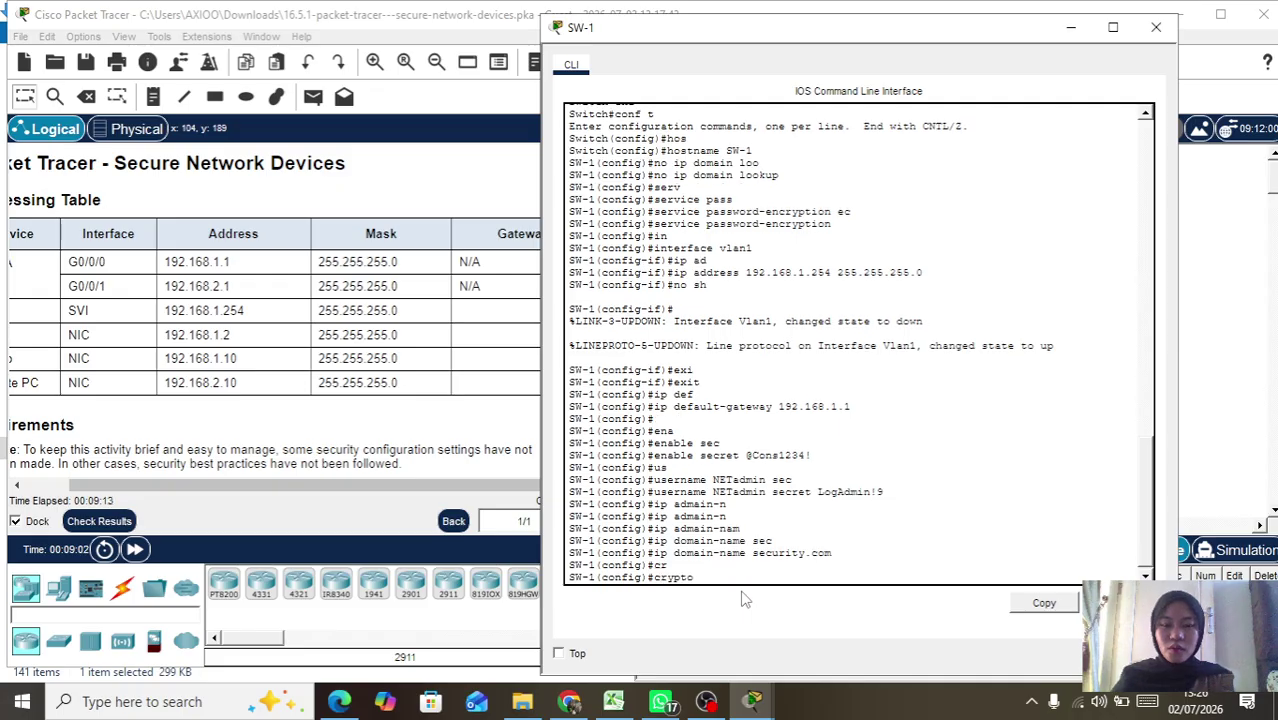
pyautogui.write('k')
pyautogui.press('Tab')
pyautogui.write('g')
pyautogui.press('Tab')
pyautogui.write('r')
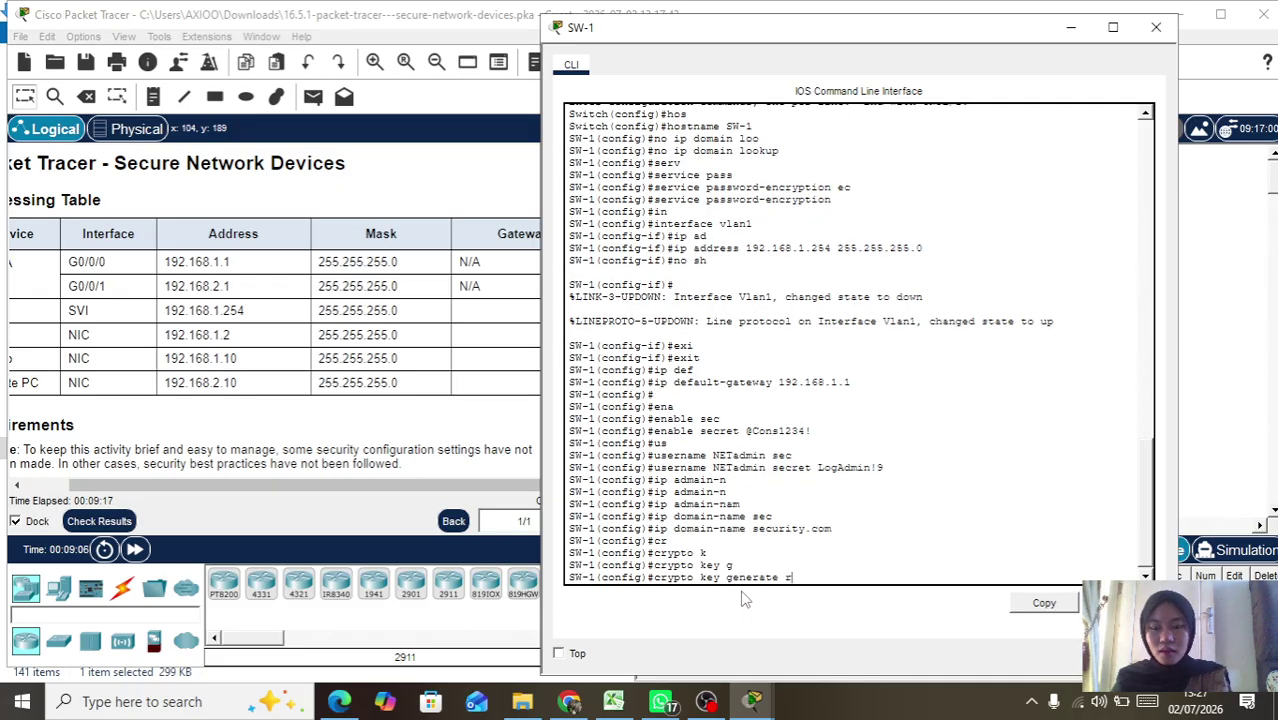
pyautogui.press('Tab')
pyautogui.press('Return')
pyautogui.write('10')
pyautogui.scroll(-10, 455, 398)
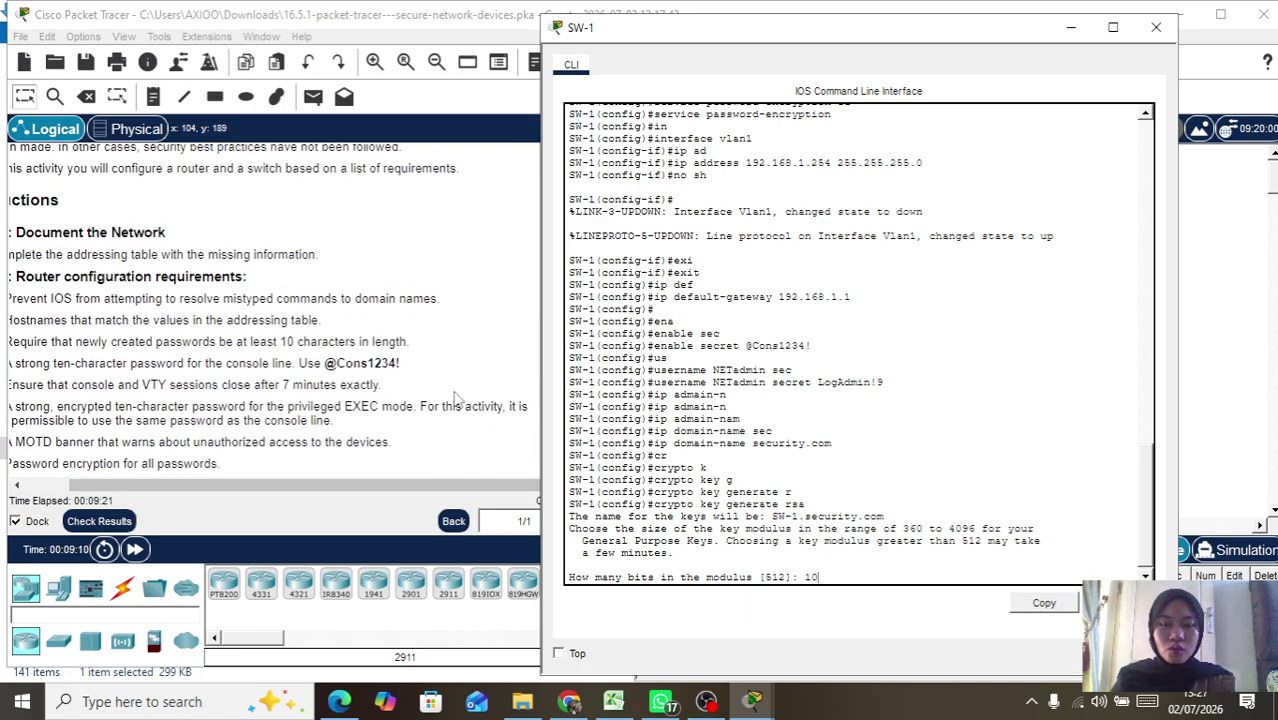
pyautogui.write('24')
pyautogui.press('Return')
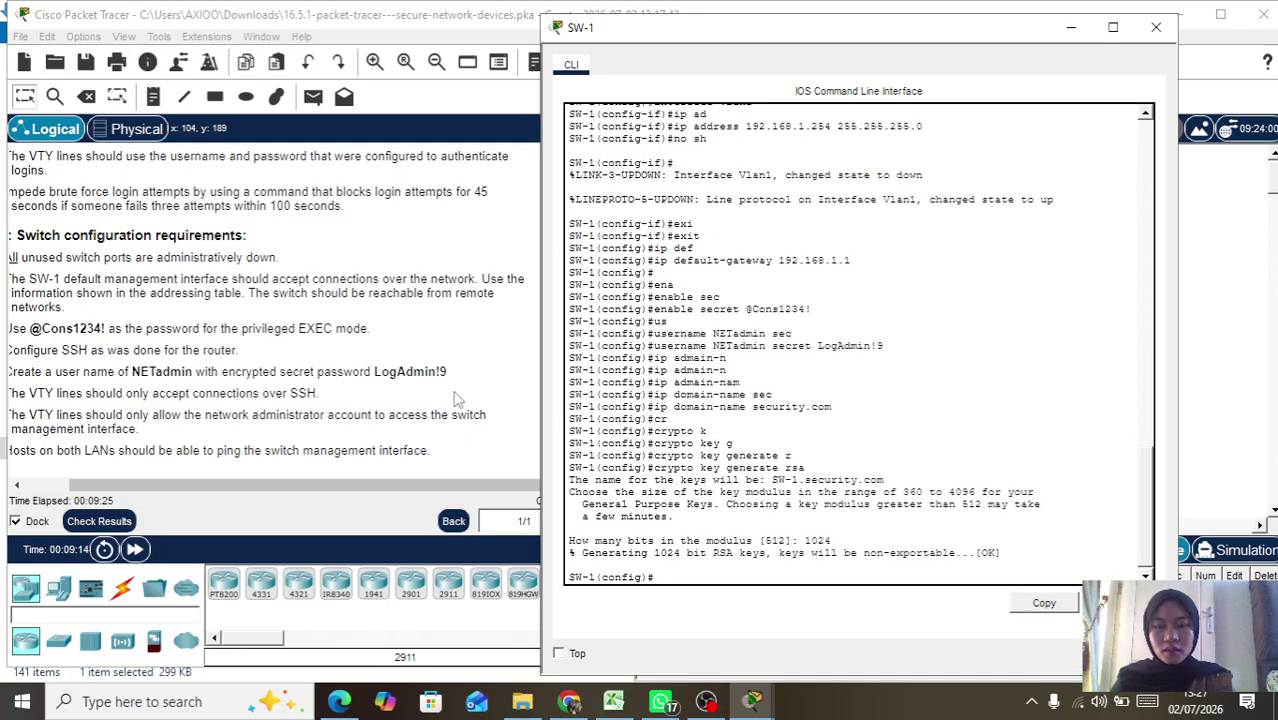
pyautogui.press('Return')
pyautogui.press('Return')
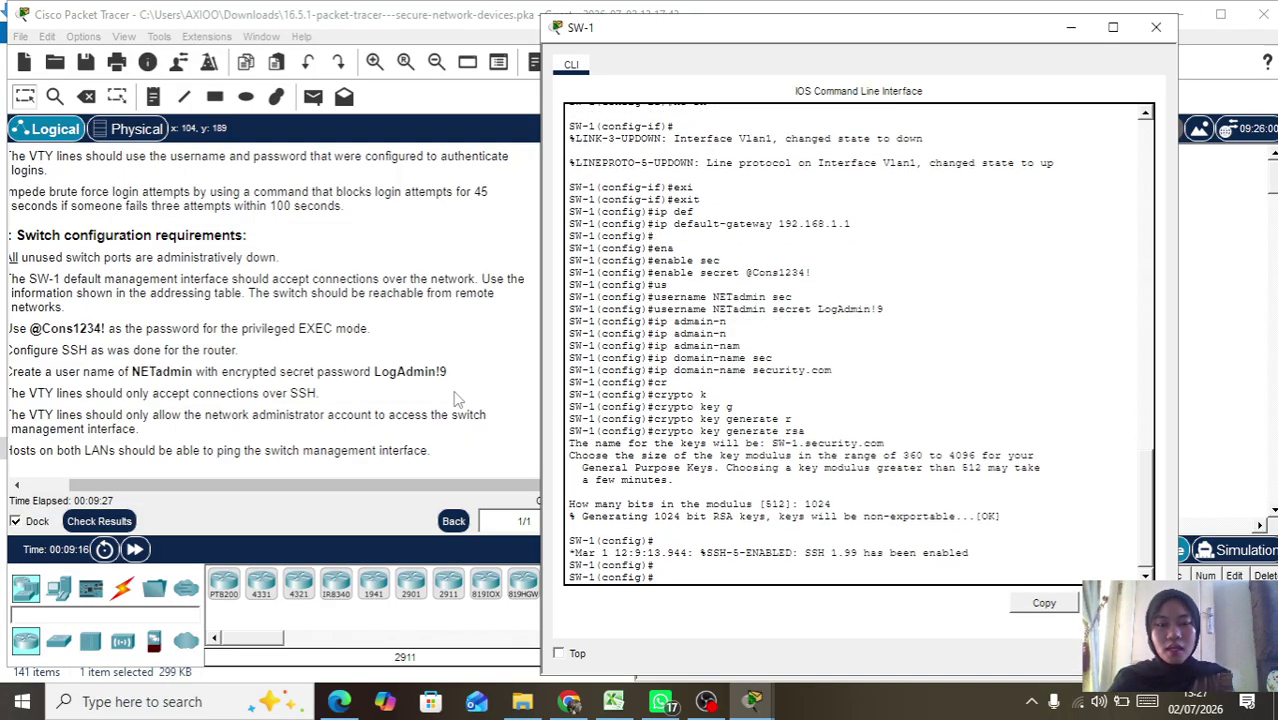
# Step: Under line vty 0 15, restrict remote access with transport input ssh
pyautogui.write('lin')
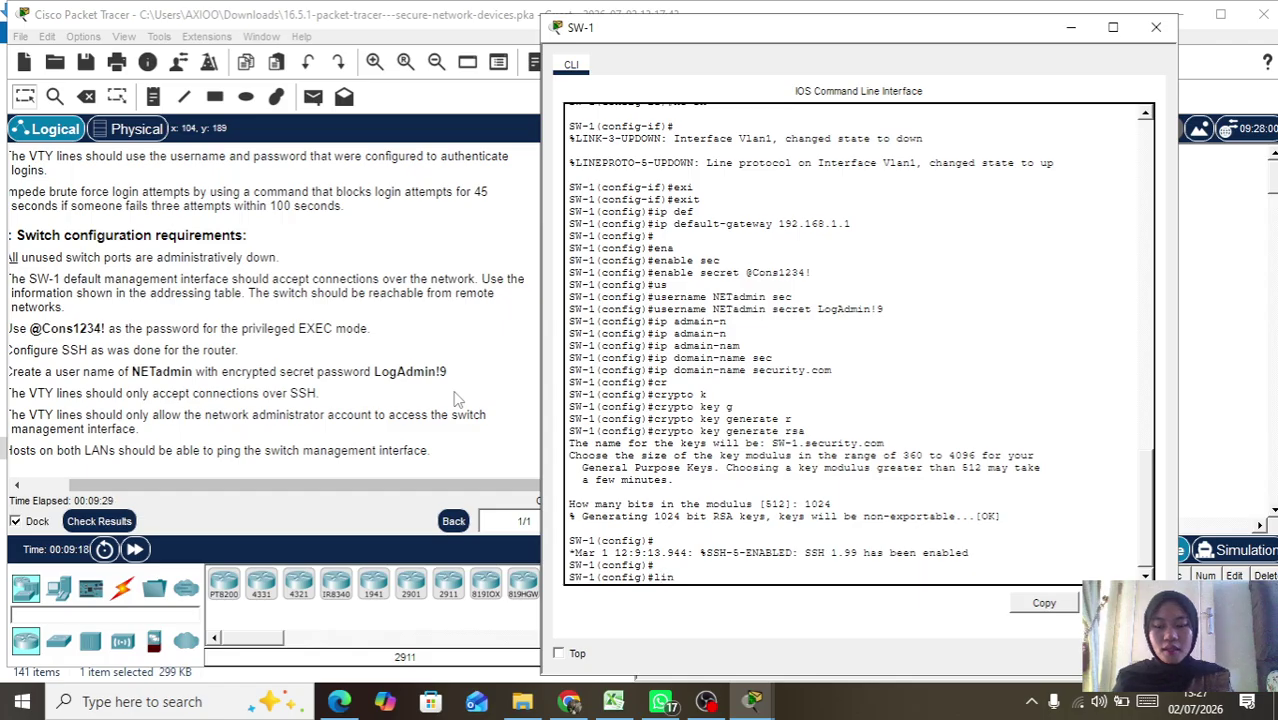
pyautogui.press('Tab')
pyautogui.write('v')
pyautogui.press('Tab')
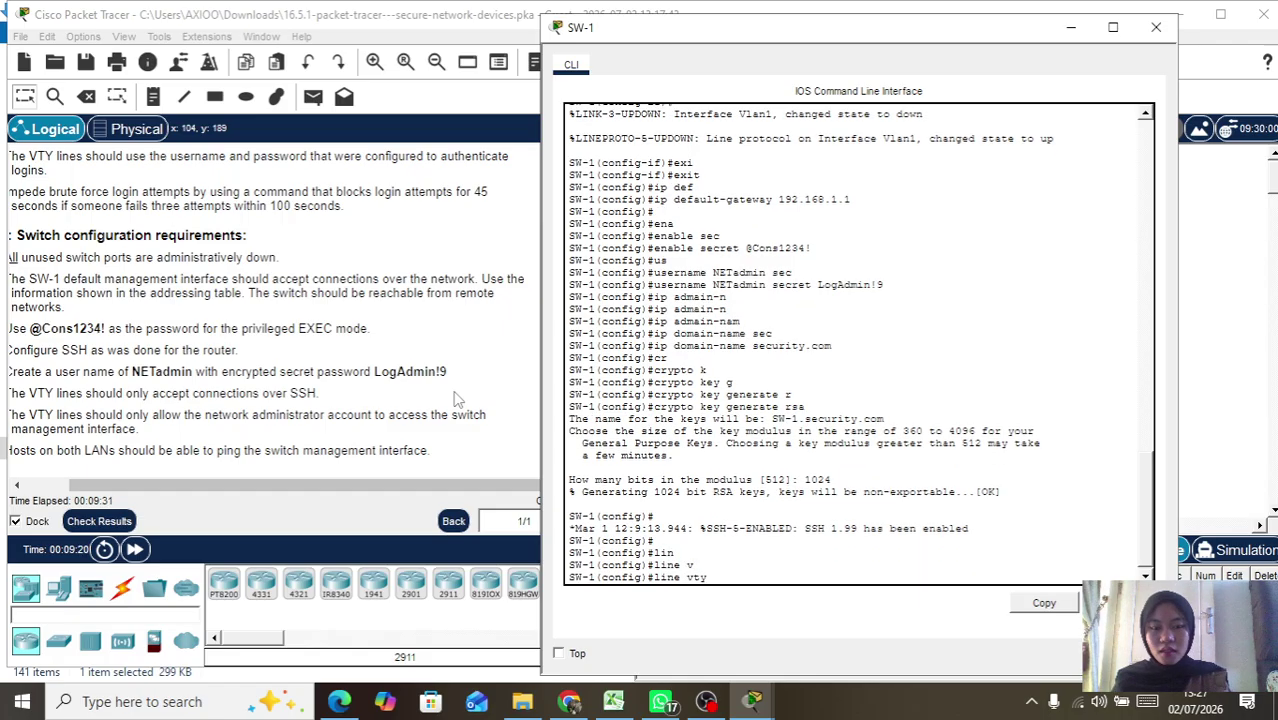
pyautogui.write('0 ')
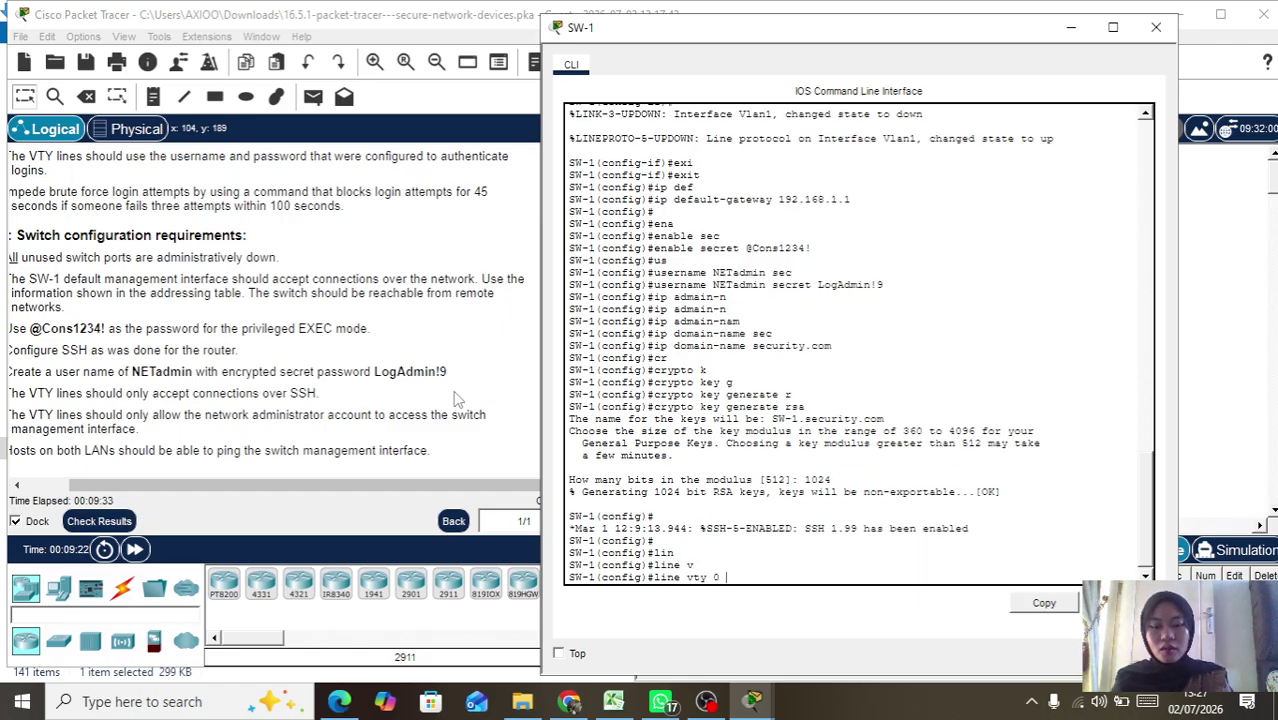
pyautogui.write('15')
pyautogui.press('Return')
pyautogui.write('trs')
pyautogui.press('BackSpace')
pyautogui.write('ansport')
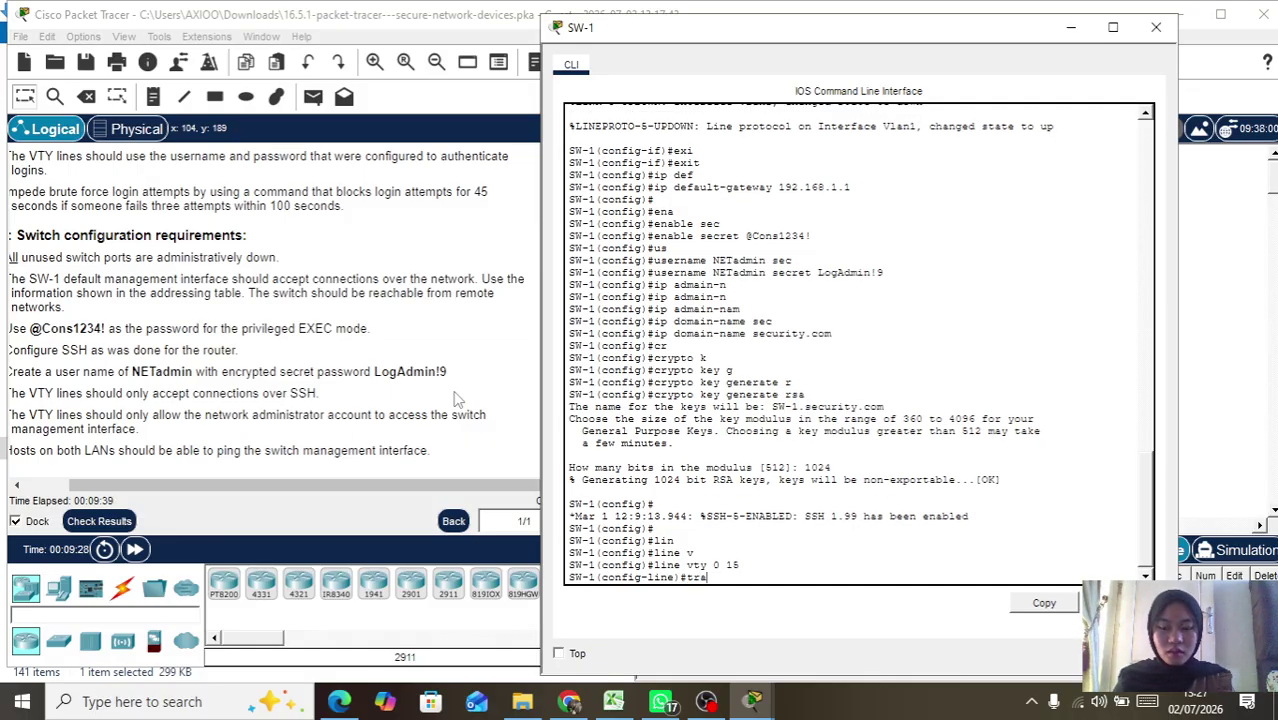
pyautogui.press('Tab')
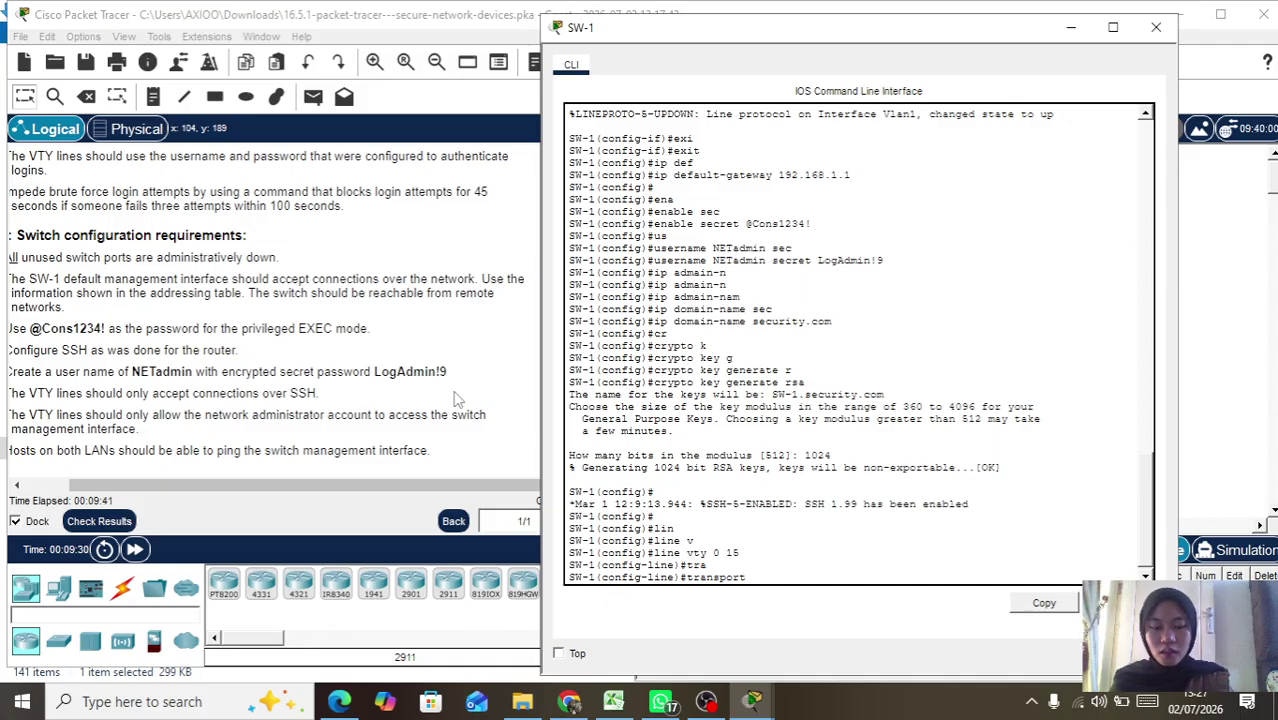
pyautogui.write('in')
pyautogui.press('Tab')
pyautogui.write('ssh')
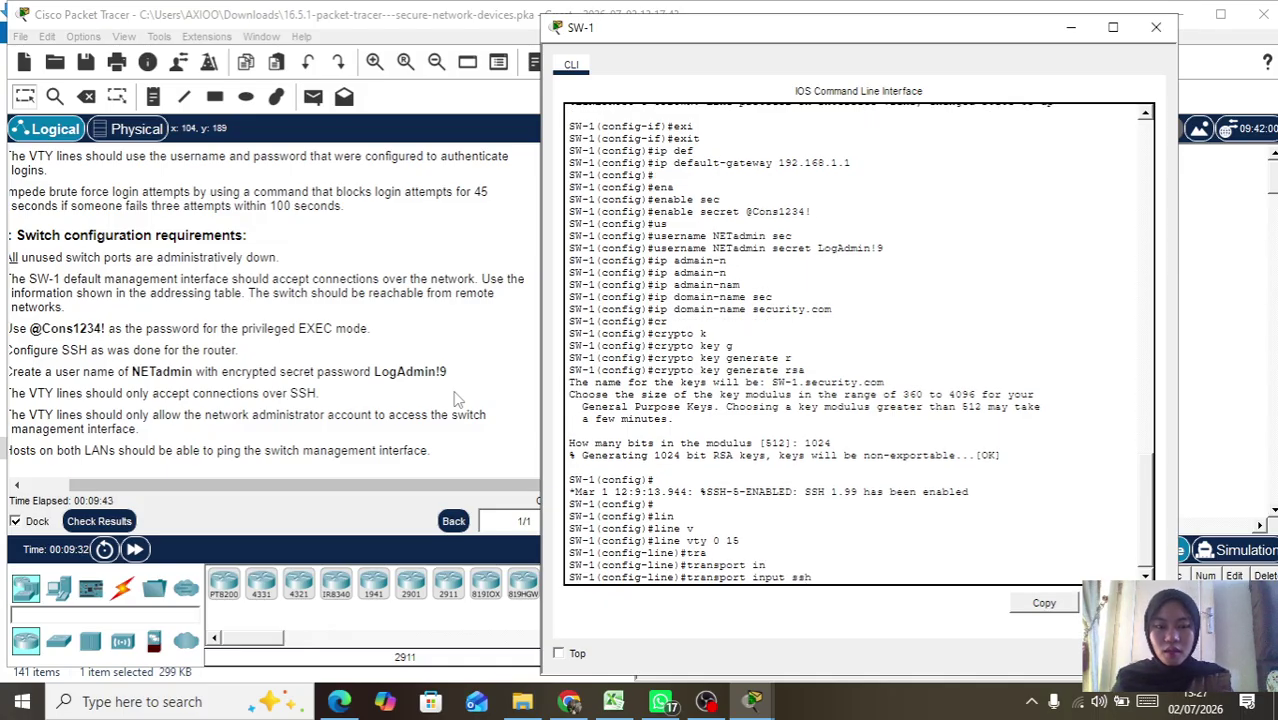
pyautogui.press('Return')
pyautogui.press('Return')
# Step: Add login local on the VTY lines, then exit to global configuration
pyautogui.write('log')
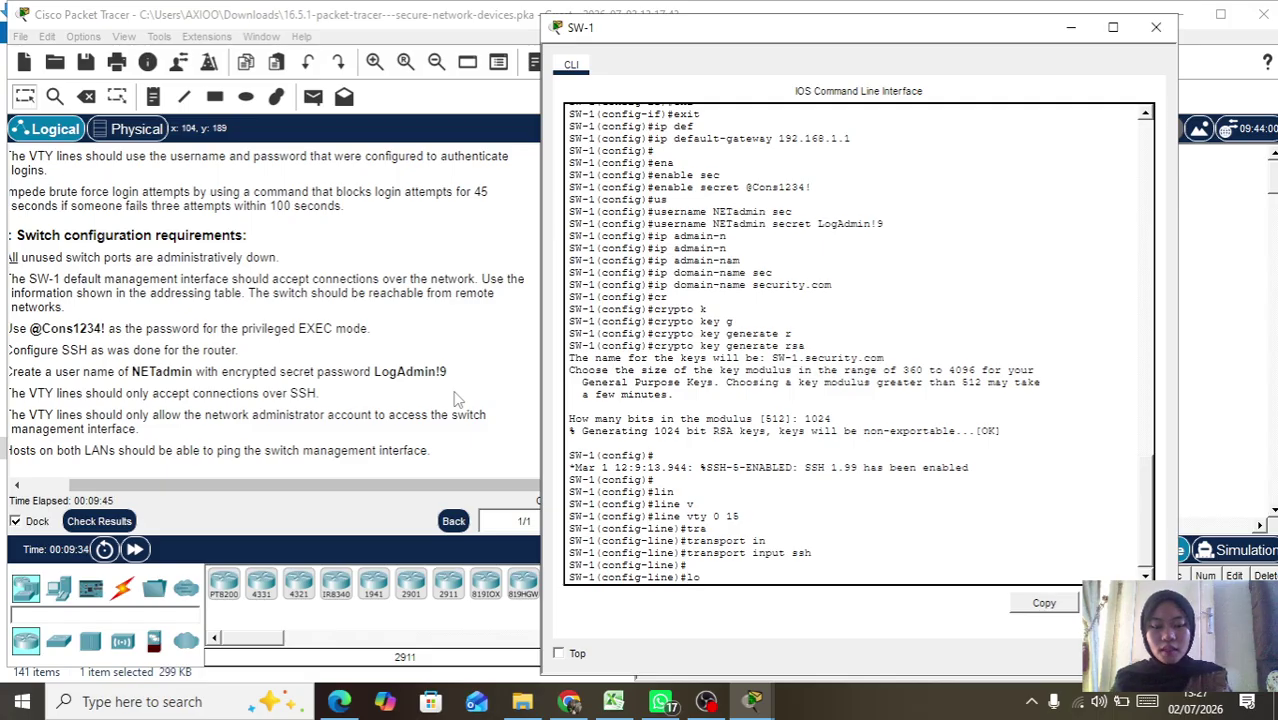
pyautogui.press('Tab')
pyautogui.write('o')
pyautogui.press('BackSpace')
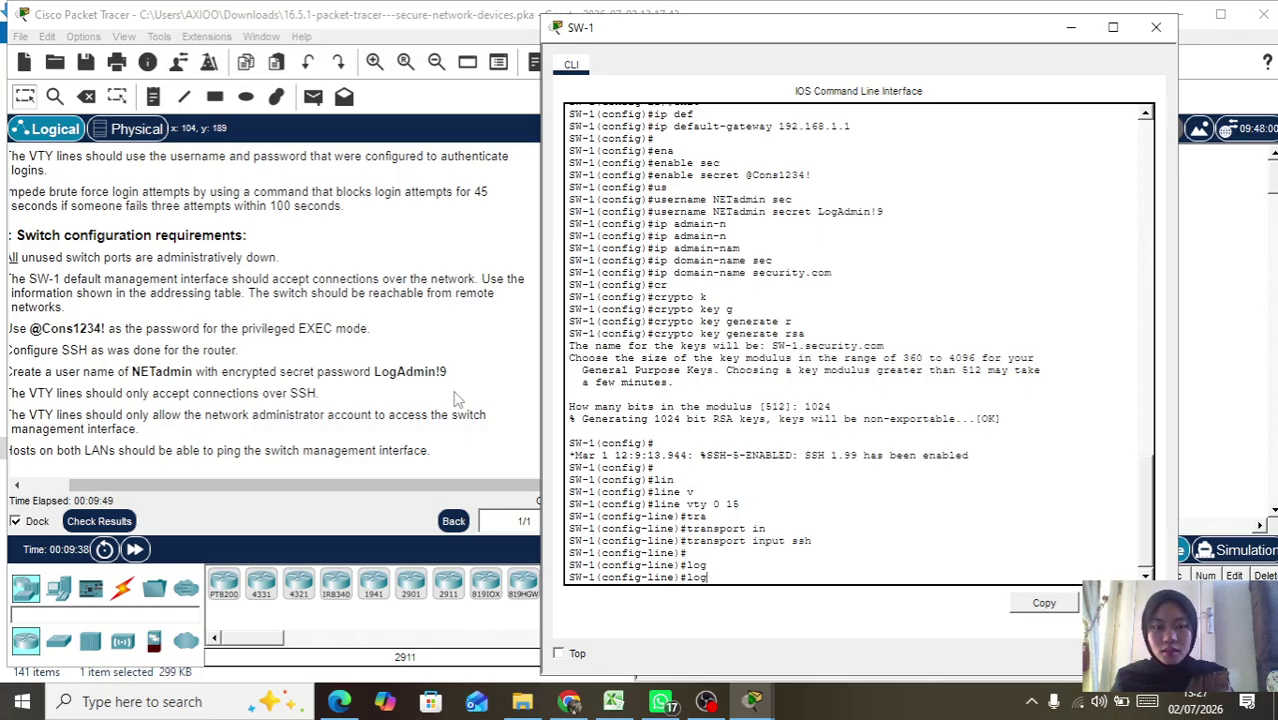
pyautogui.write('in')
pyautogui.write(' lo')
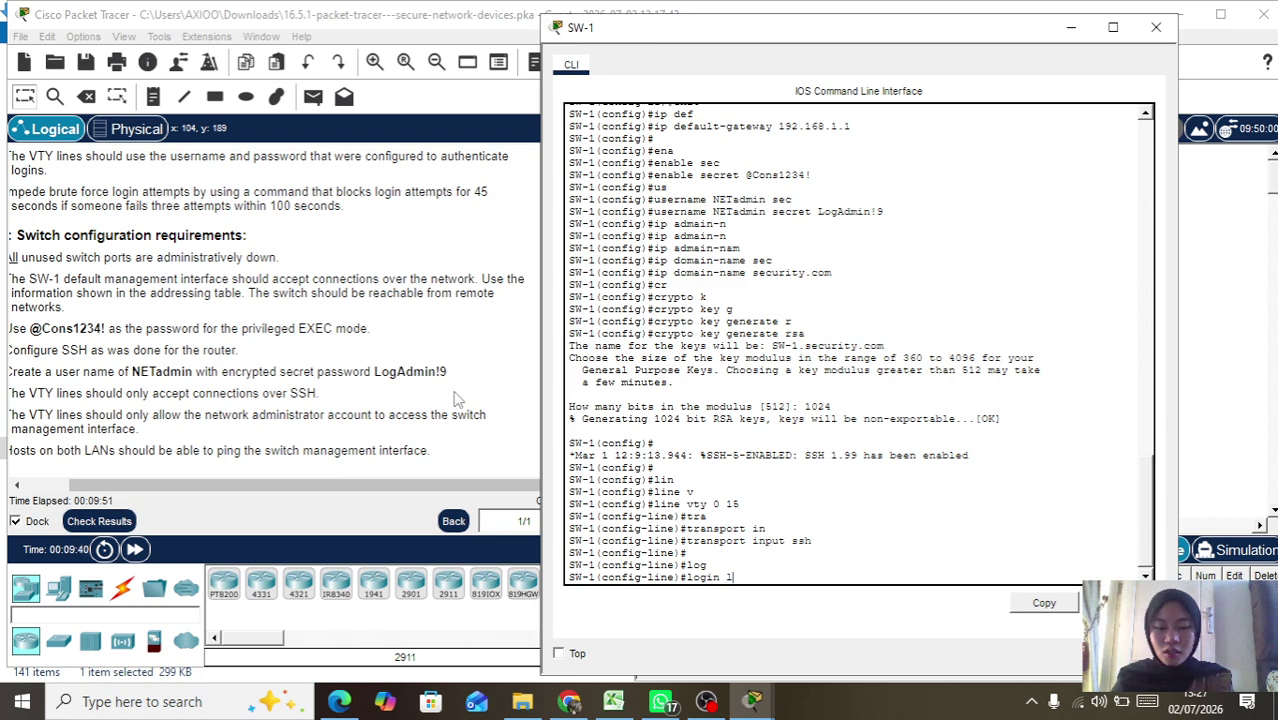
pyautogui.press('Tab')
pyautogui.press('Return')
pyautogui.press('Return')
pyautogui.write('exi')
pyautogui.press('Tab')
pyautogui.press('Return')
pyautogui.press('Return')
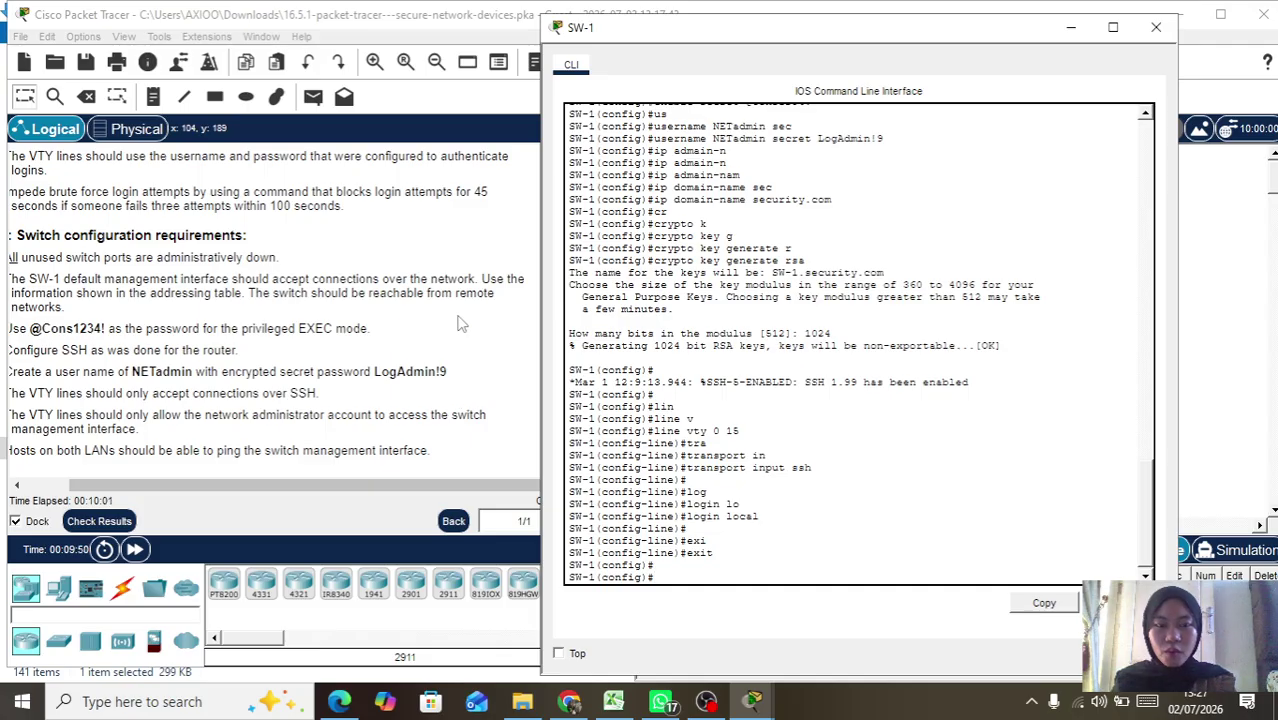
pyautogui.scroll(-1, 662, 408)
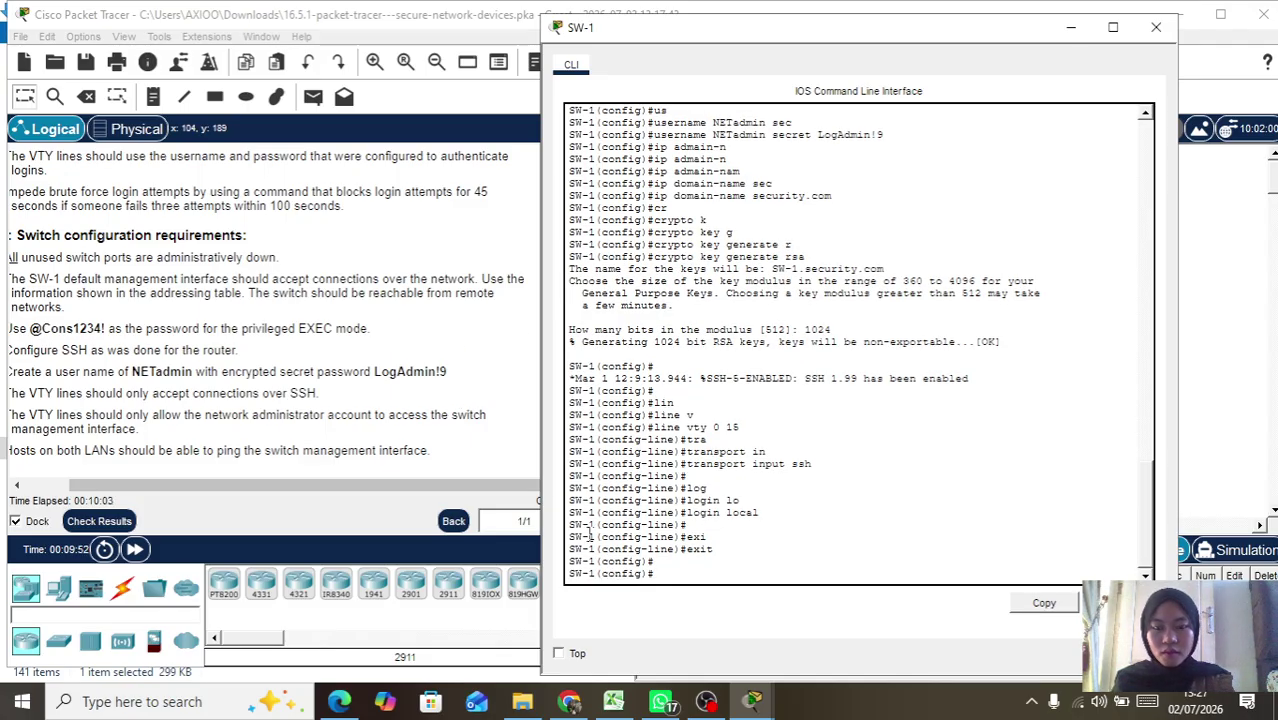
# Step: Shut down the interface range fa0/1-24, gi0/1-2
pyautogui.write('in')
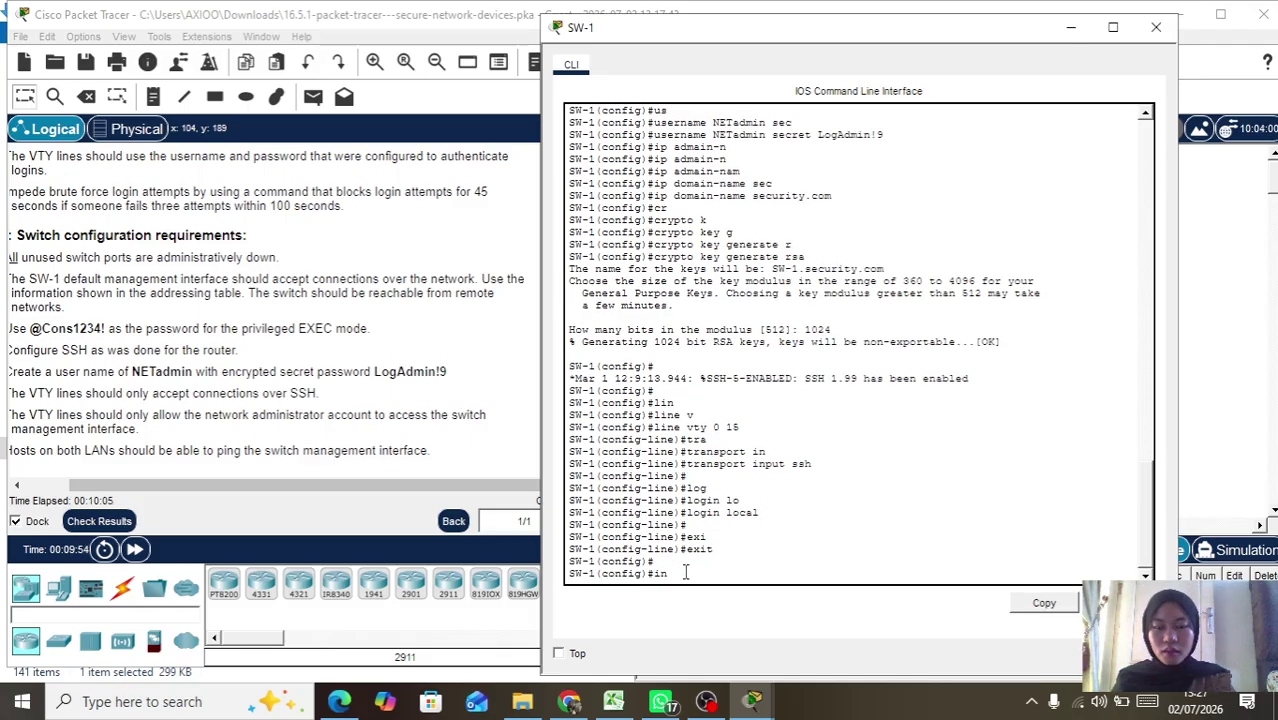
pyautogui.press('Tab')
pyautogui.write('ra')
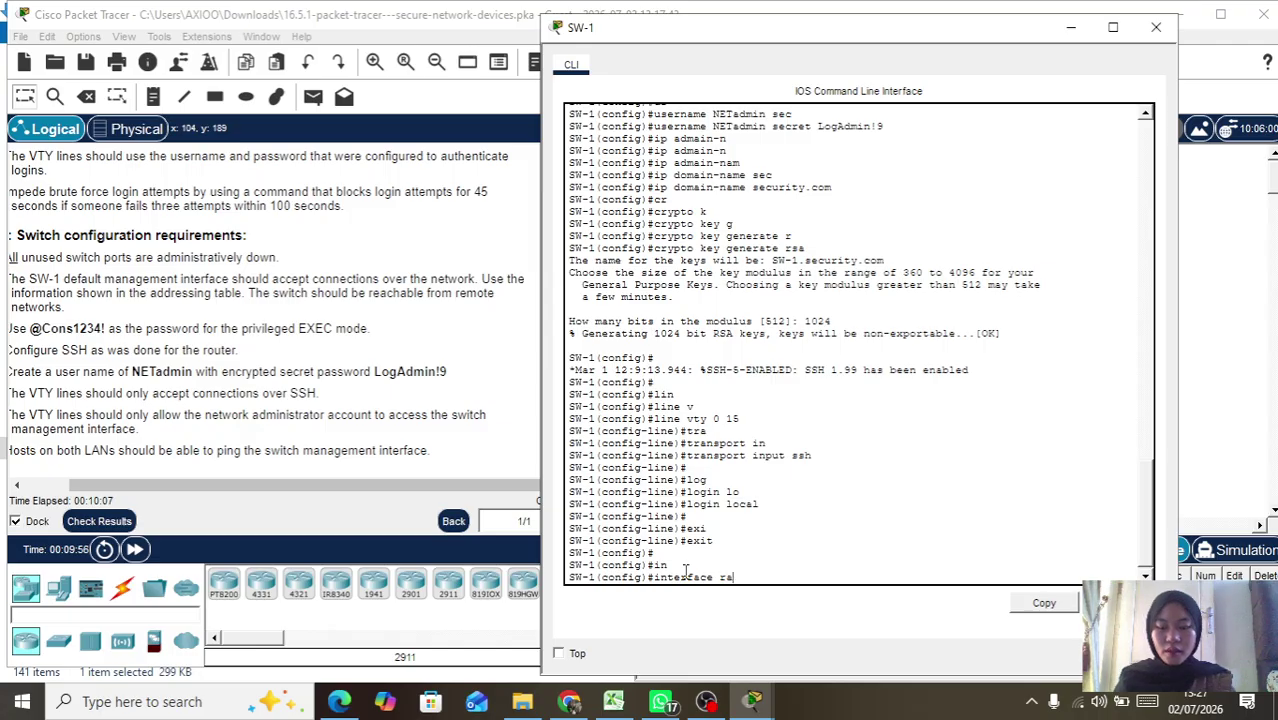
pyautogui.press('Tab')
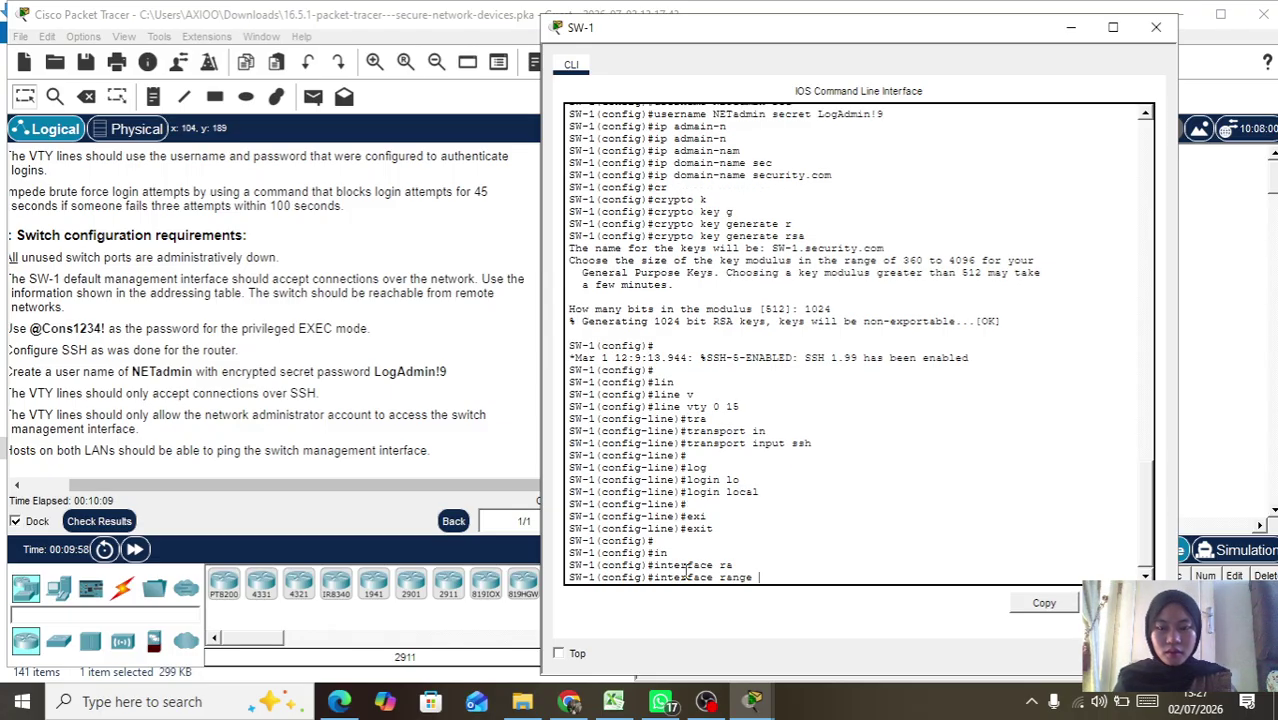
pyautogui.write('fa0')
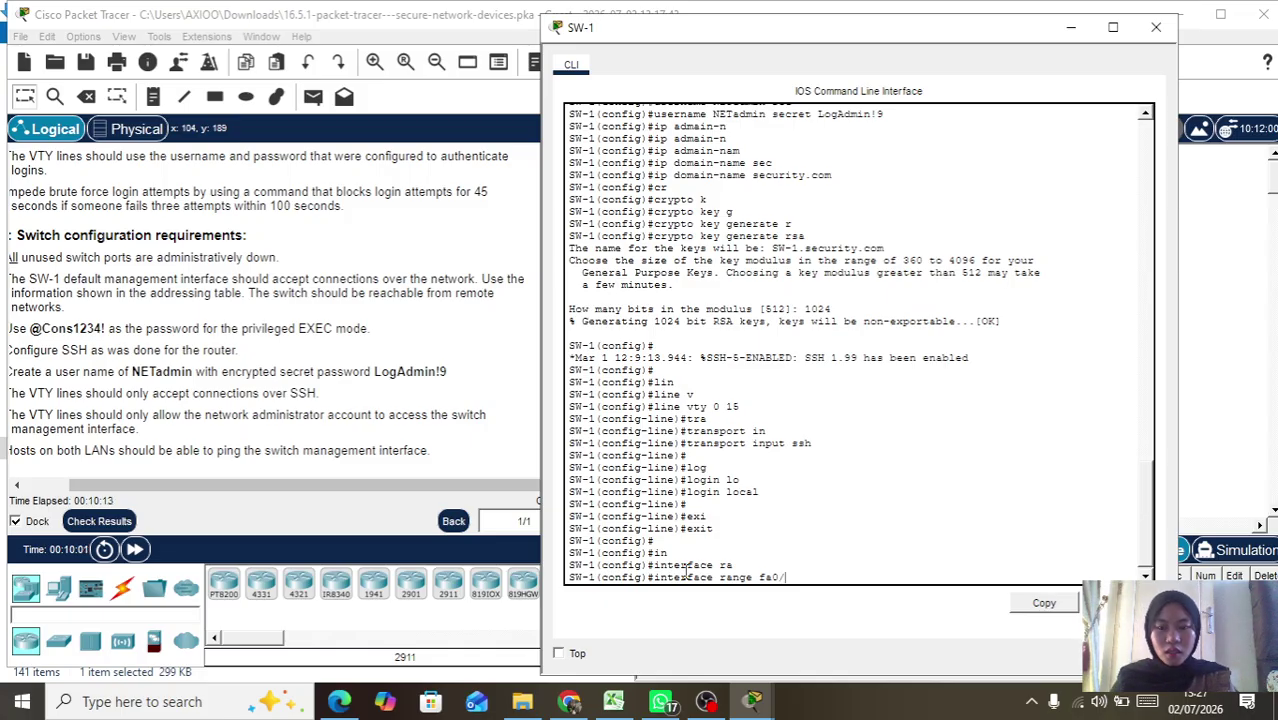
pyautogui.write('/1-2')
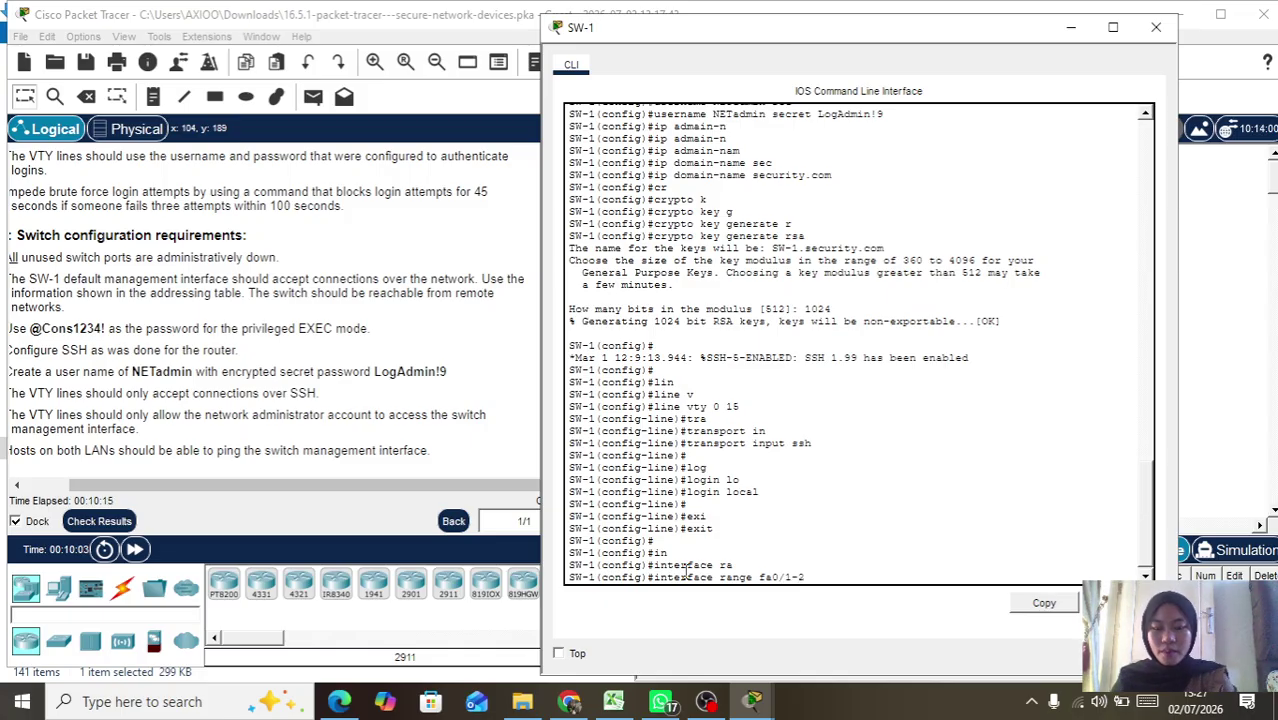
pyautogui.write('4,')
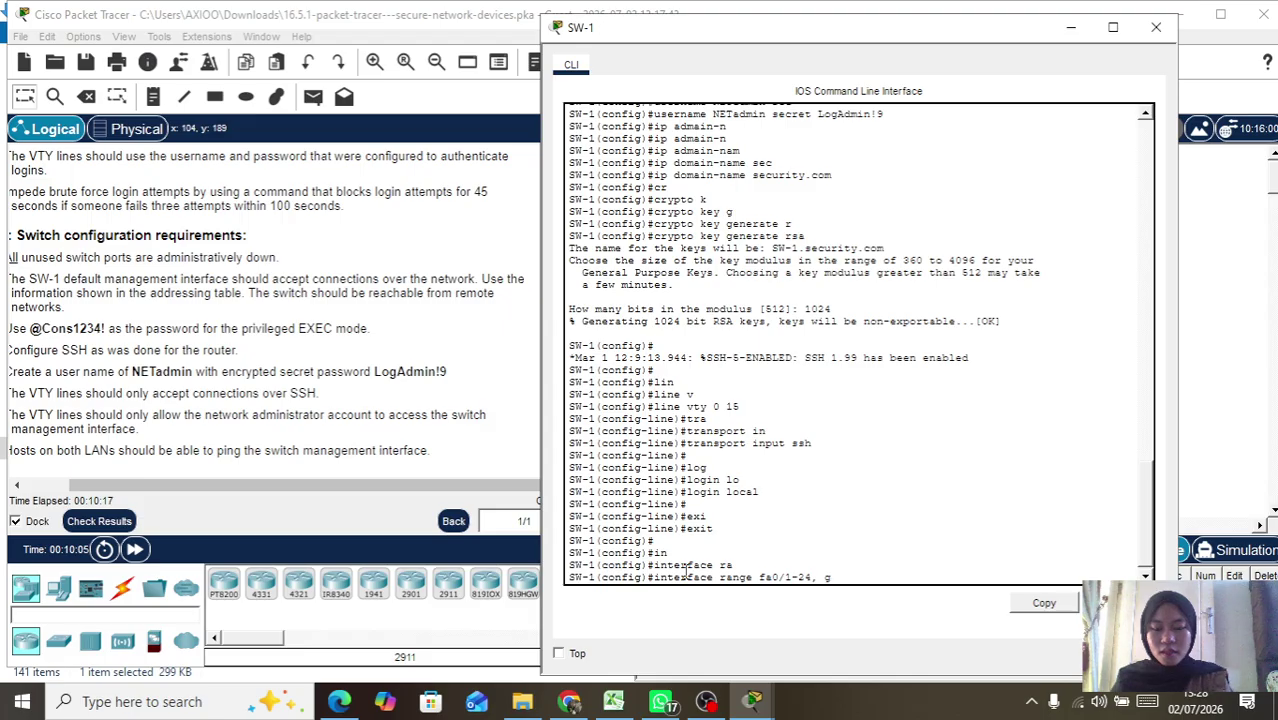
pyautogui.write(' gi0/1-2')
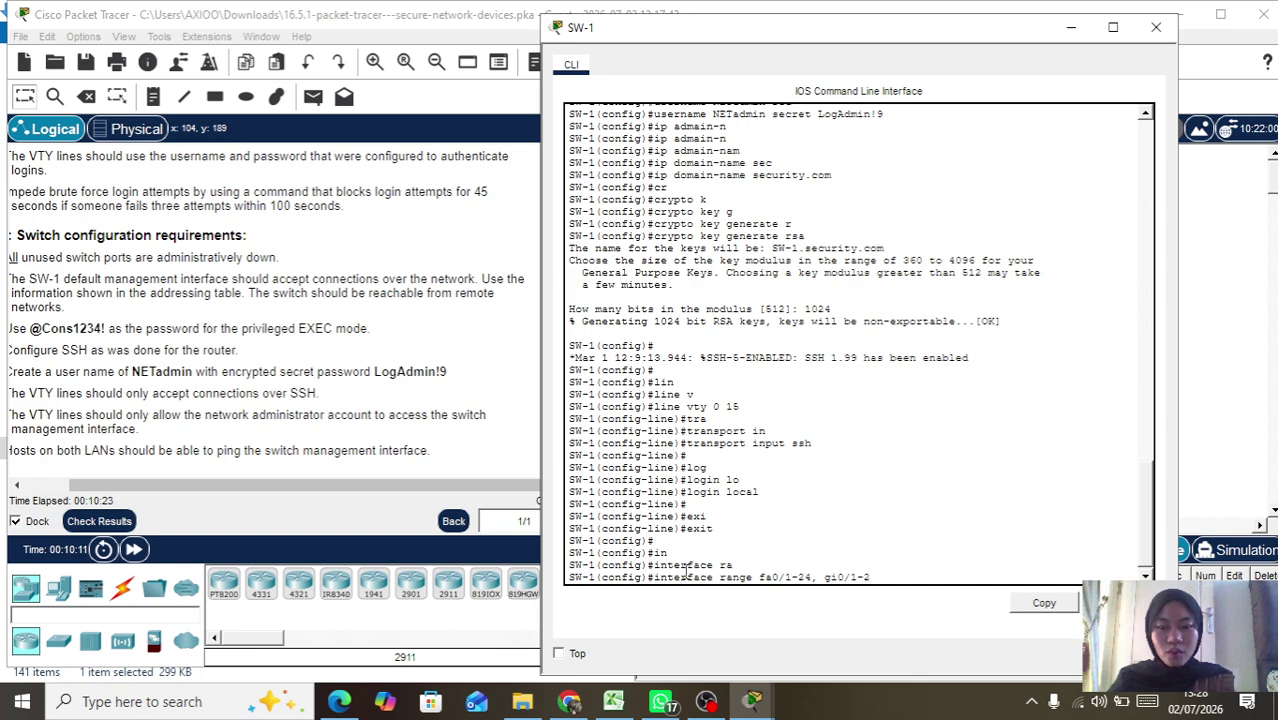
pyautogui.press('Return')
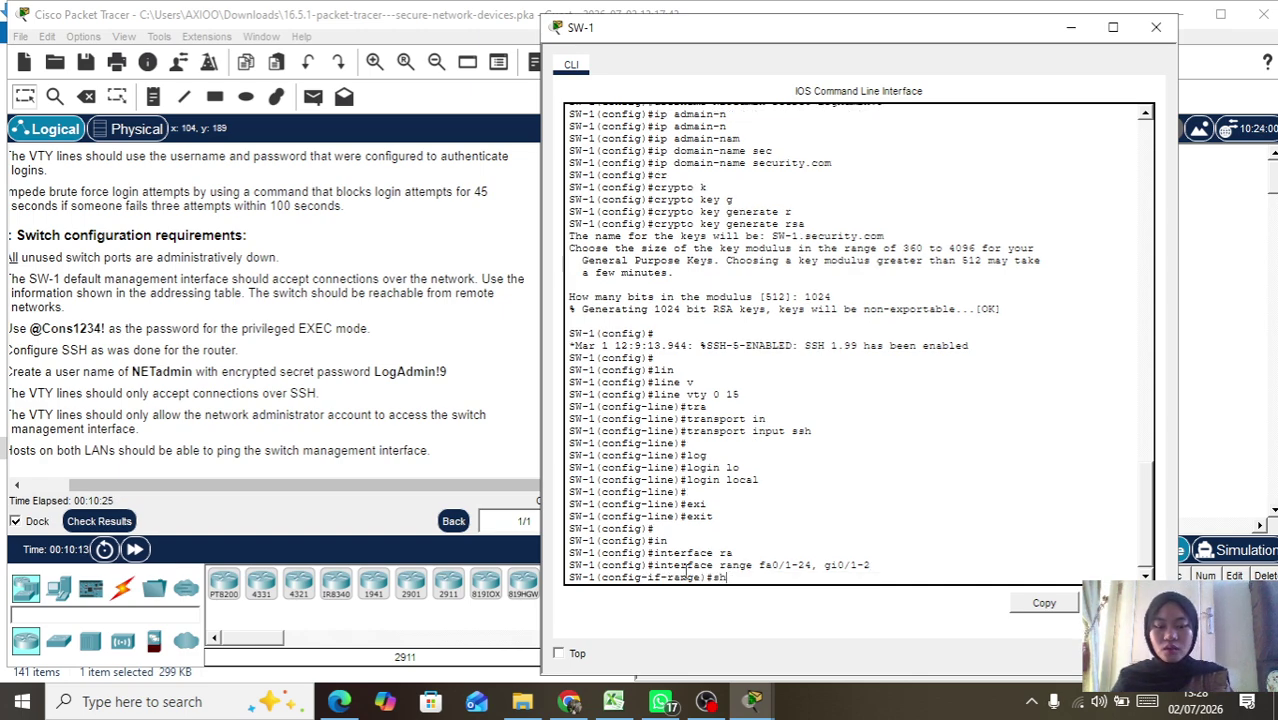
pyautogui.press('Tab')
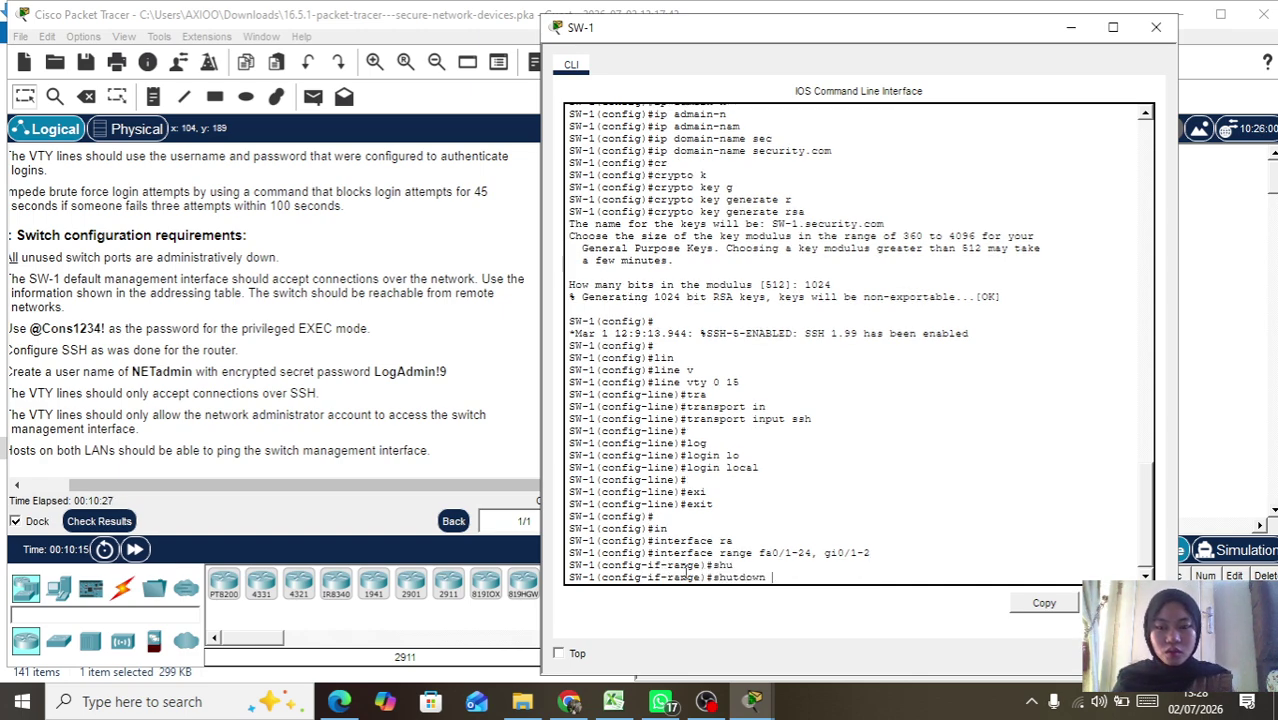
pyautogui.press('Return')
# Step: Review the shutdown output and exit back to global configuration mode
pyautogui.scroll(10, 827, 260)
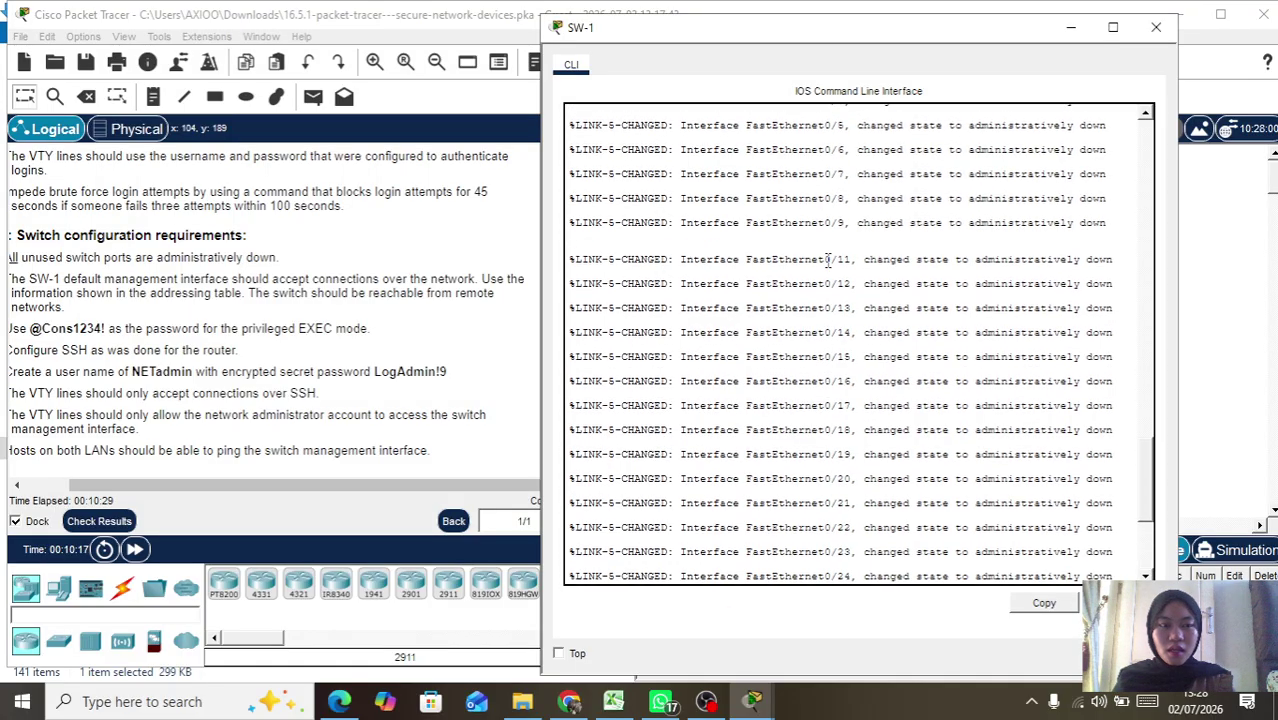
pyautogui.scroll(-3, 827, 260)
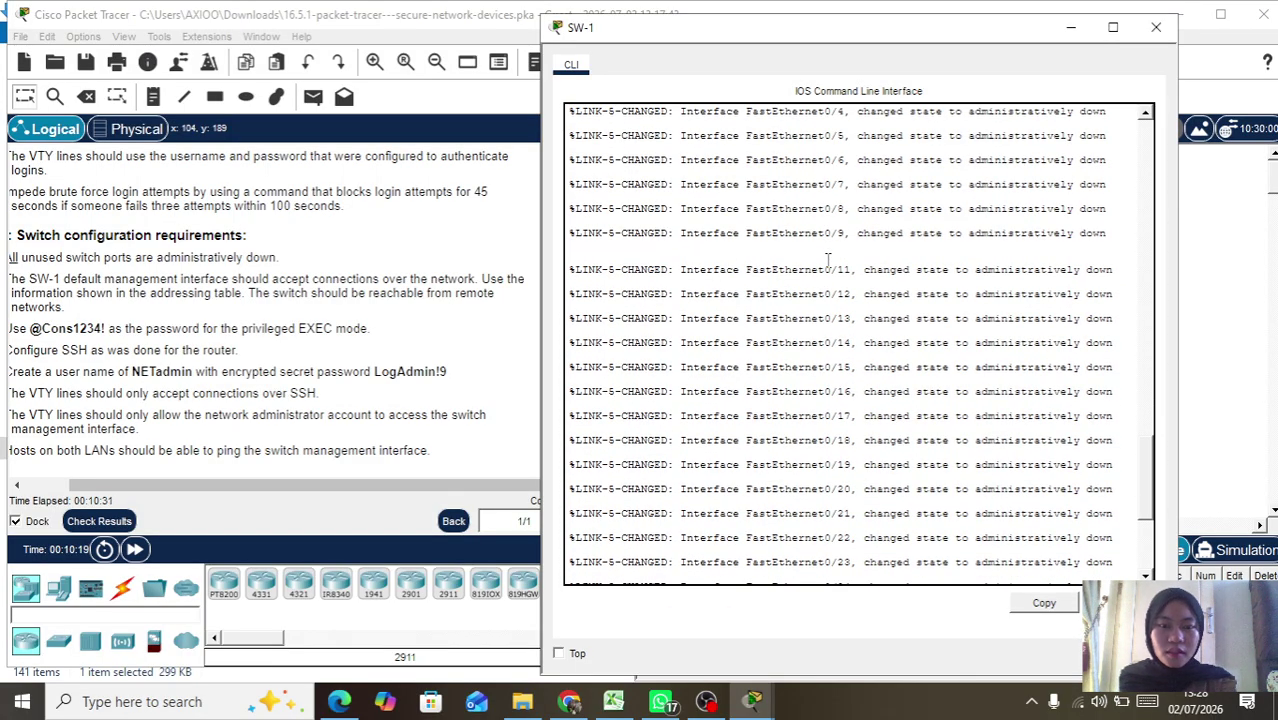
pyautogui.scroll(5, 827, 260)
pyautogui.scroll(-10, 827, 260)
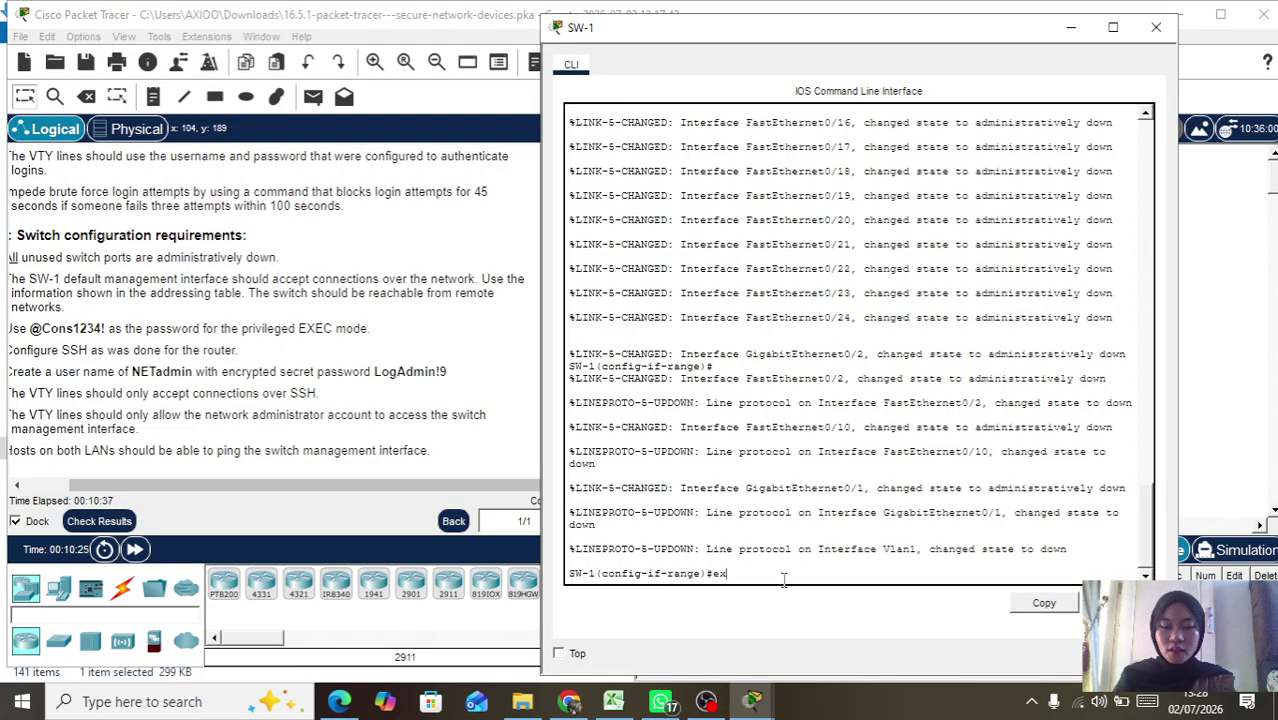
pyautogui.press('Tab')
pyautogui.press('Return')
pyautogui.press('Return')
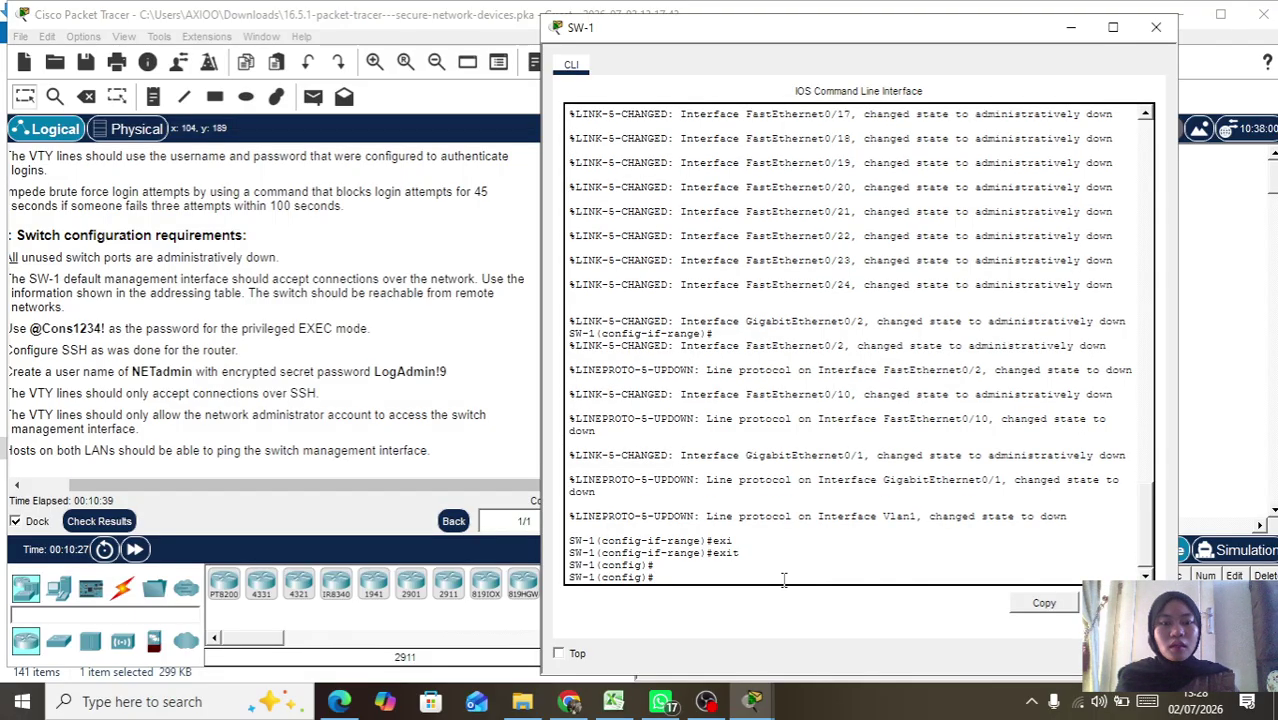
# Step: Minimize the SW-1 CLI and run Check Results to confirm 100% completion
pyautogui.click(1069, 36)
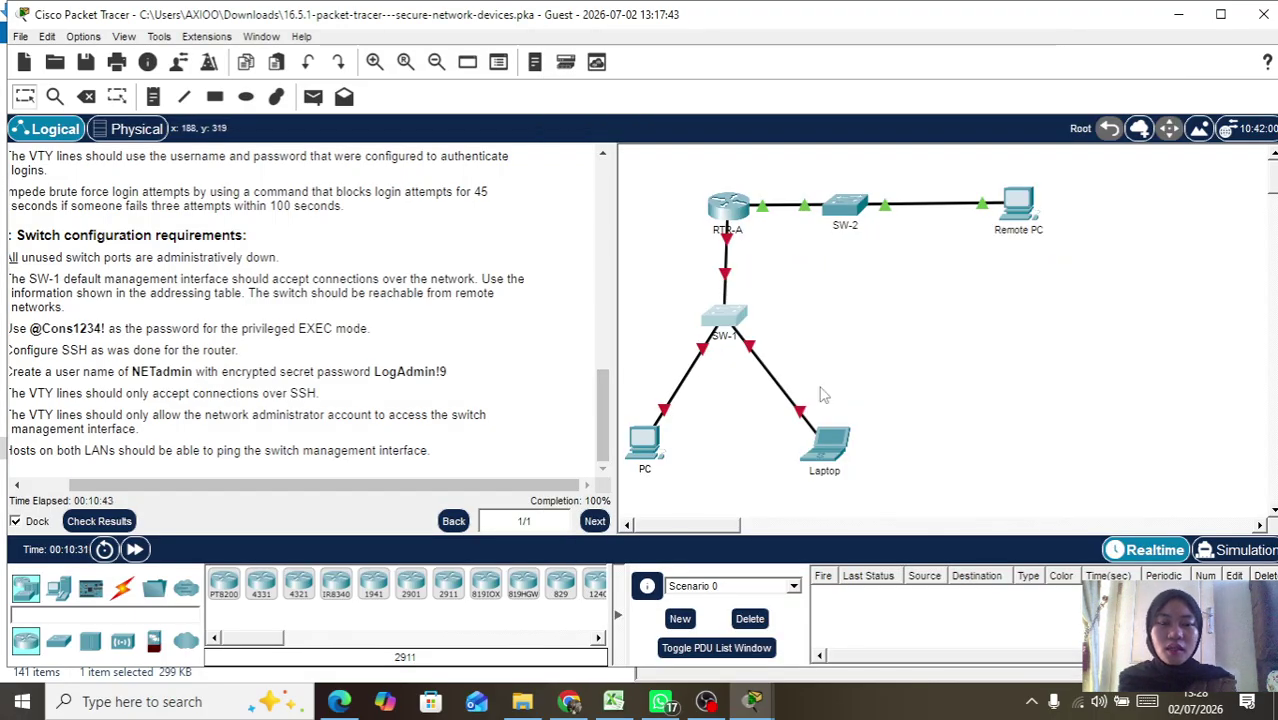
pyautogui.scroll(-1, 845, 298)
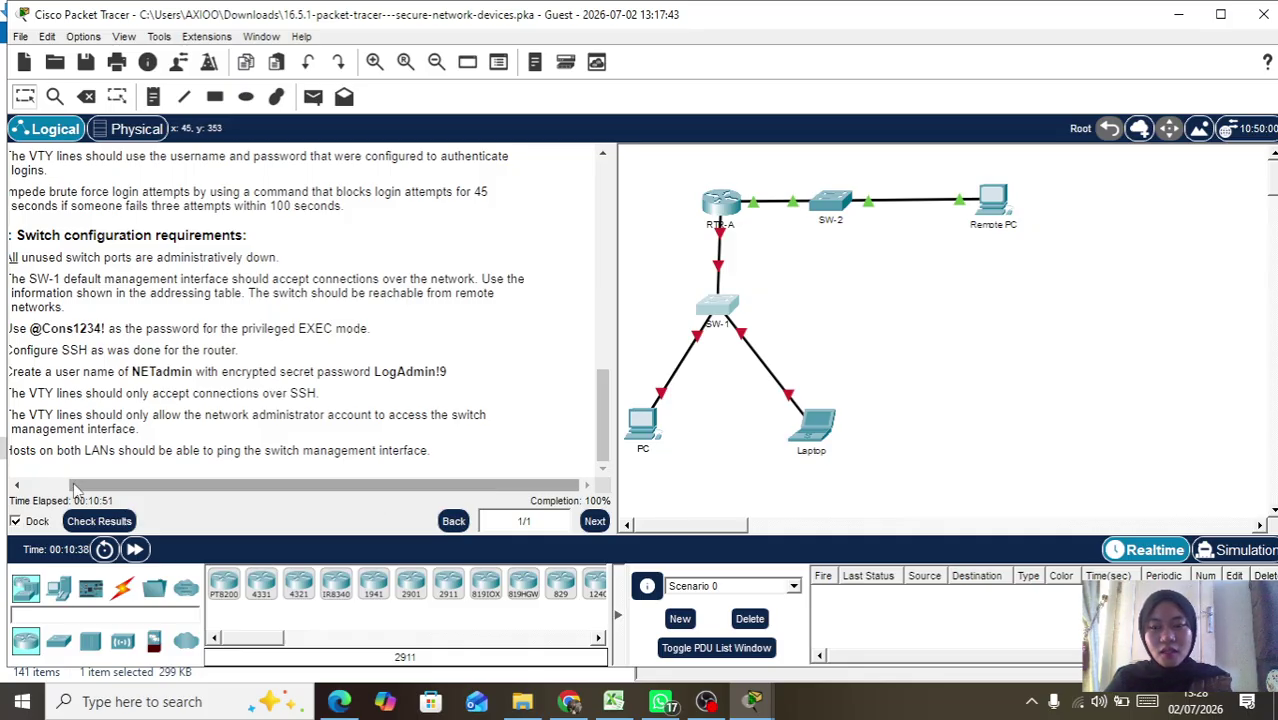
pyautogui.click(84, 527)
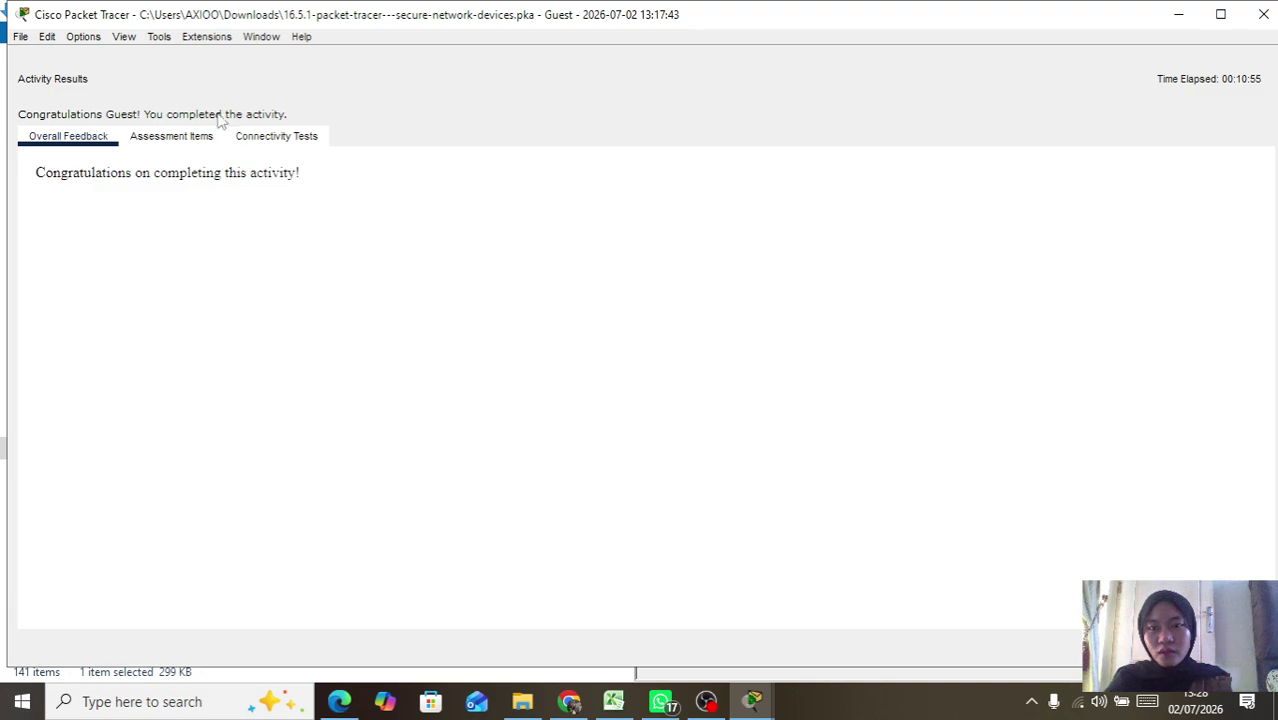
# Step: Review the 98/98 assessment item scores, then close the Activity Results window
pyautogui.click(172, 136)
pyautogui.scroll(-18, 283, 556)
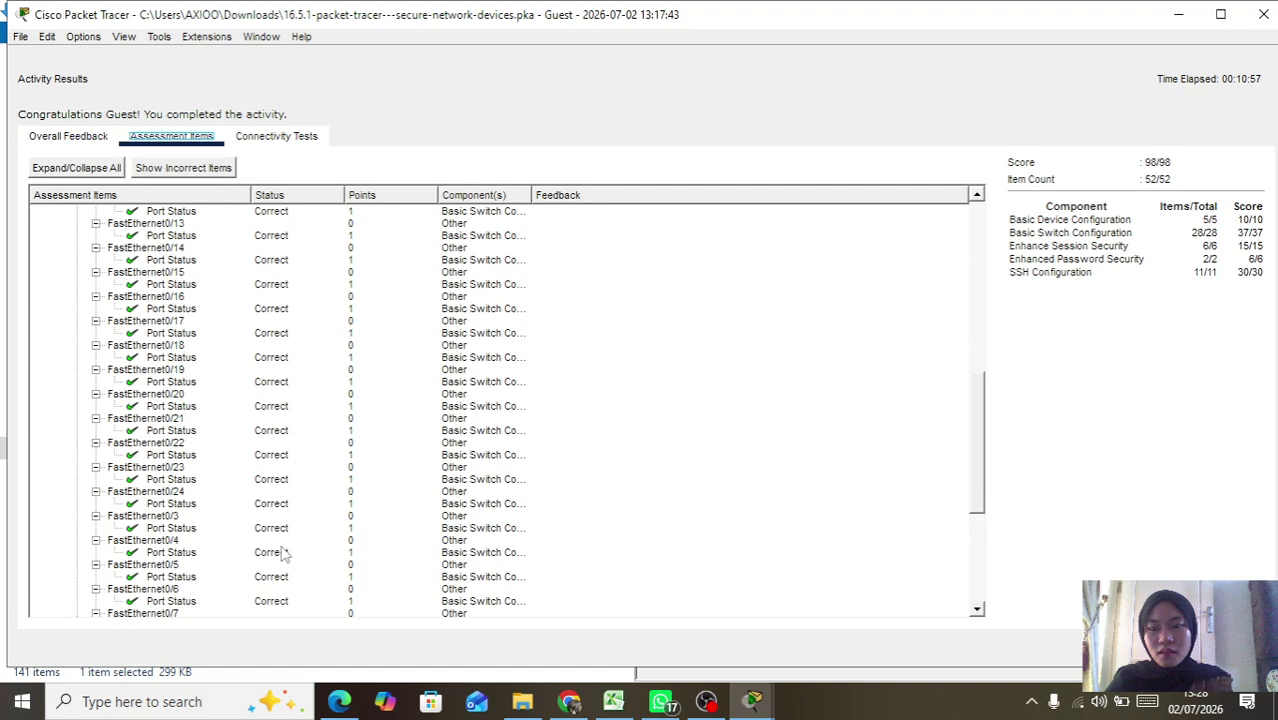
pyautogui.scroll(18, 283, 556)
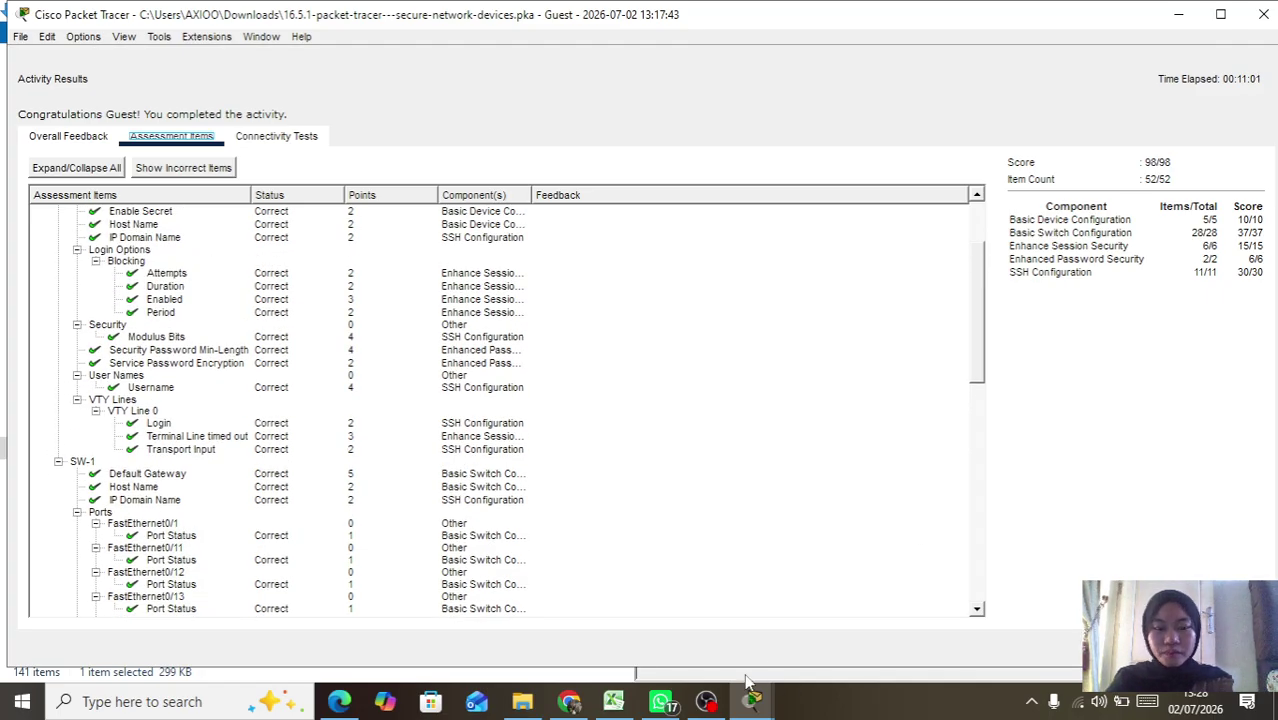
pyautogui.click(706, 701)
pyautogui.moveTo(748, 704)
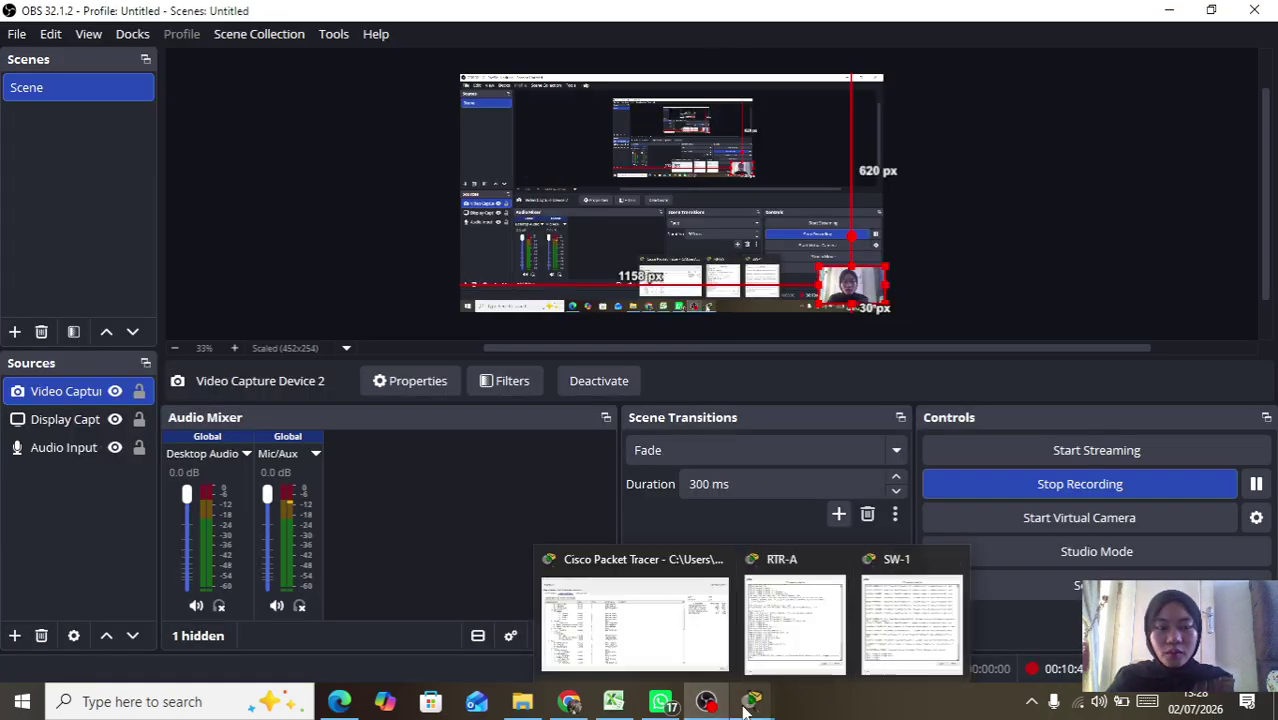
pyautogui.click(676, 614)
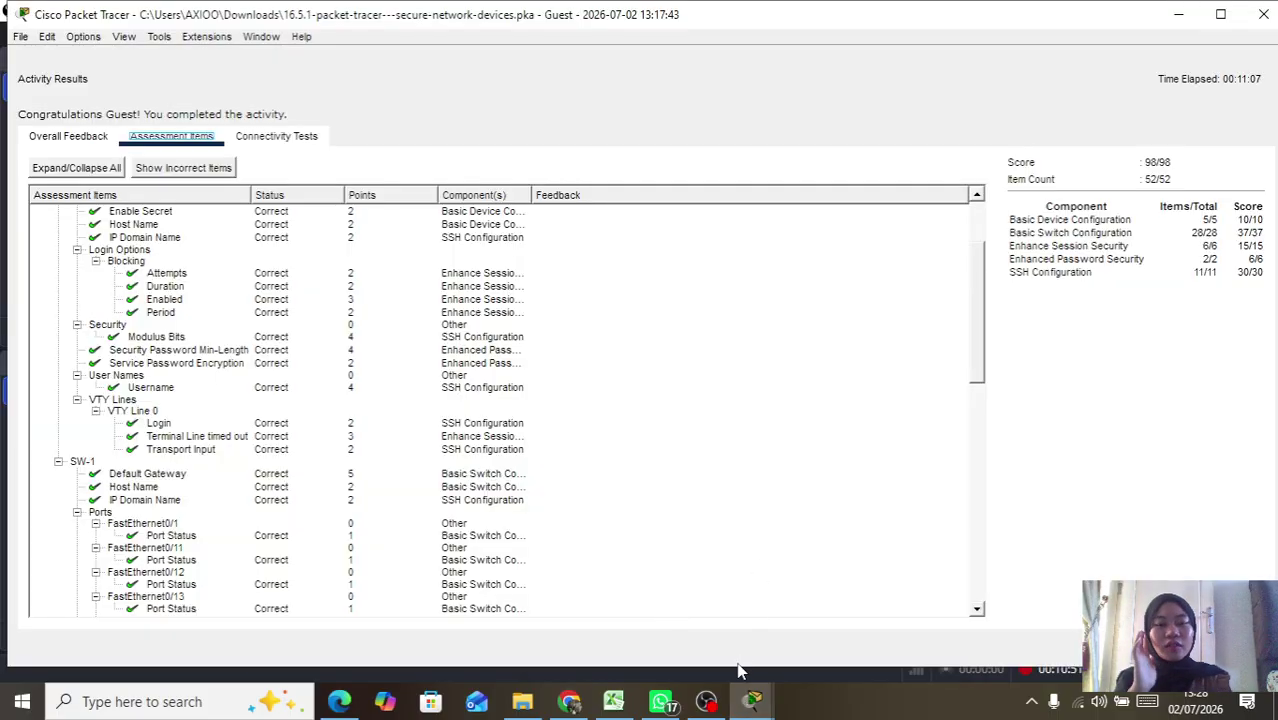
pyautogui.click(1263, 14)
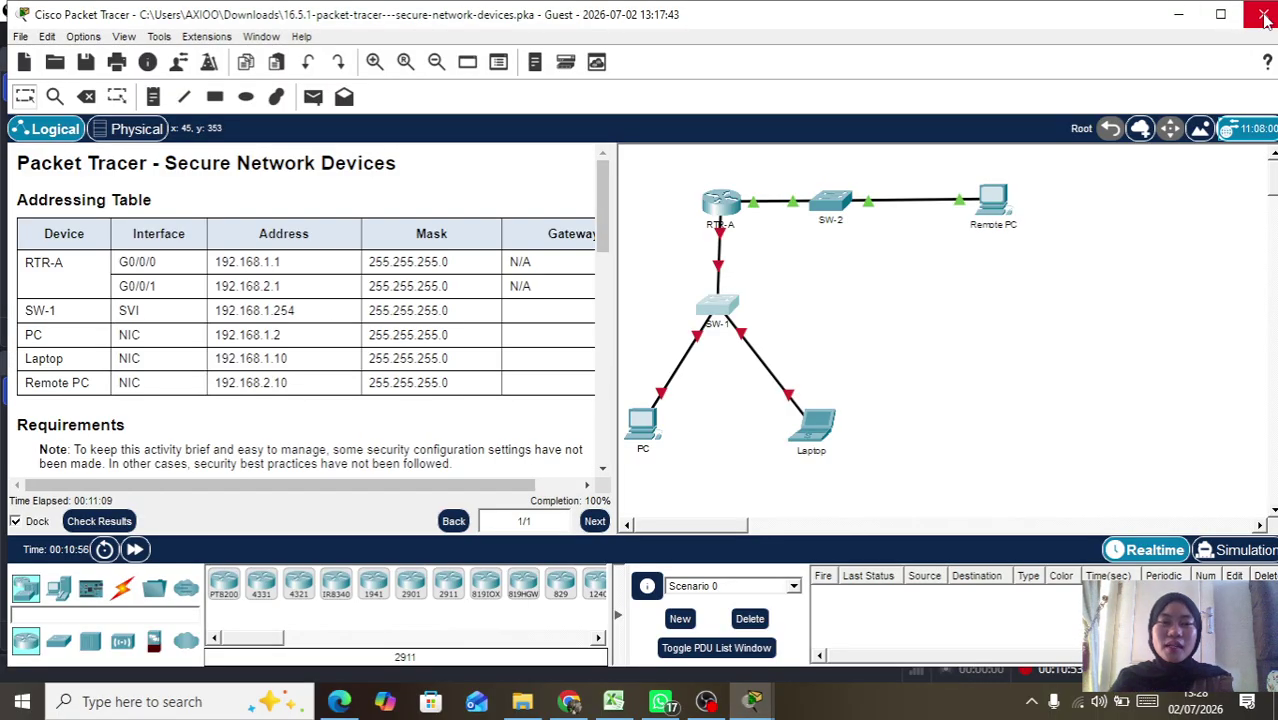